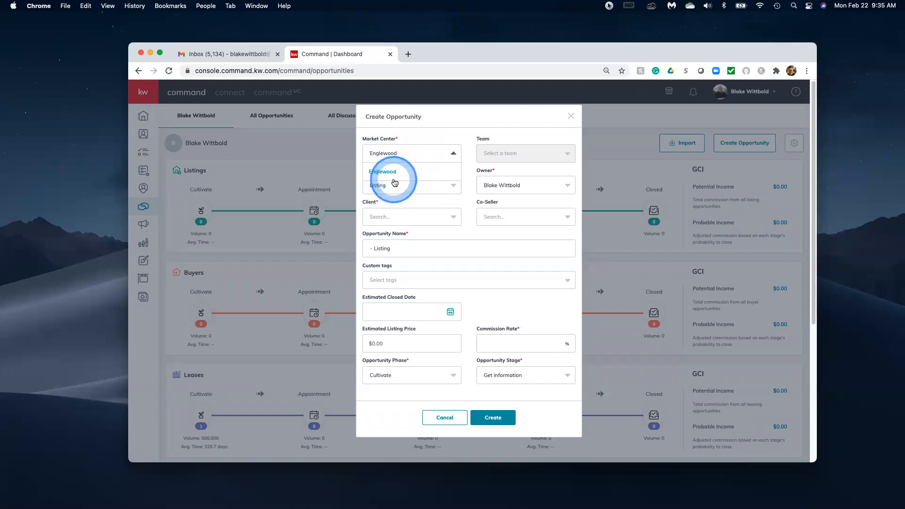
Set the market center to Englewood and opportunity type to Listing, keeping the current owner.
click(398, 174)
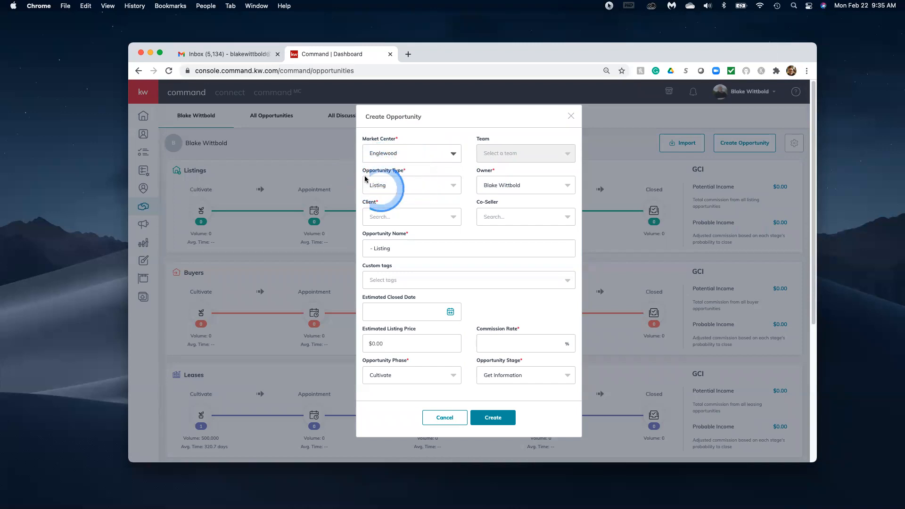
click(439, 183)
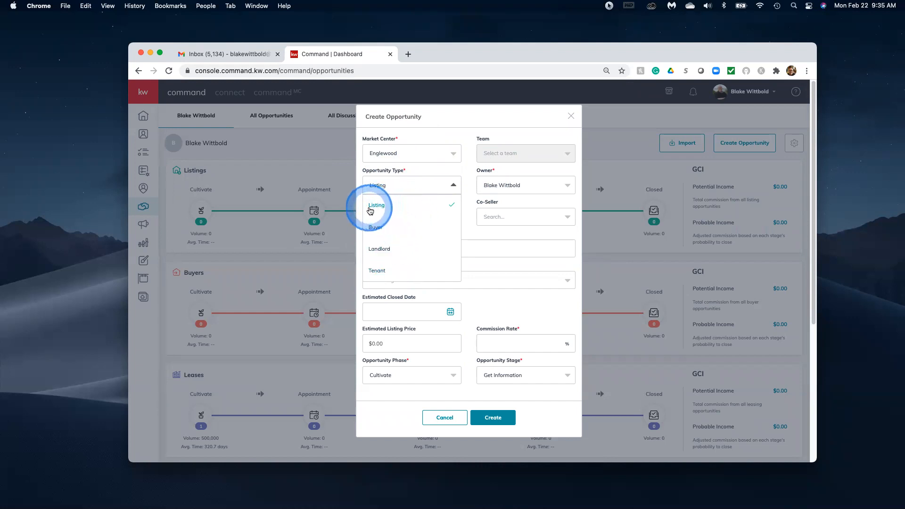
click(374, 227)
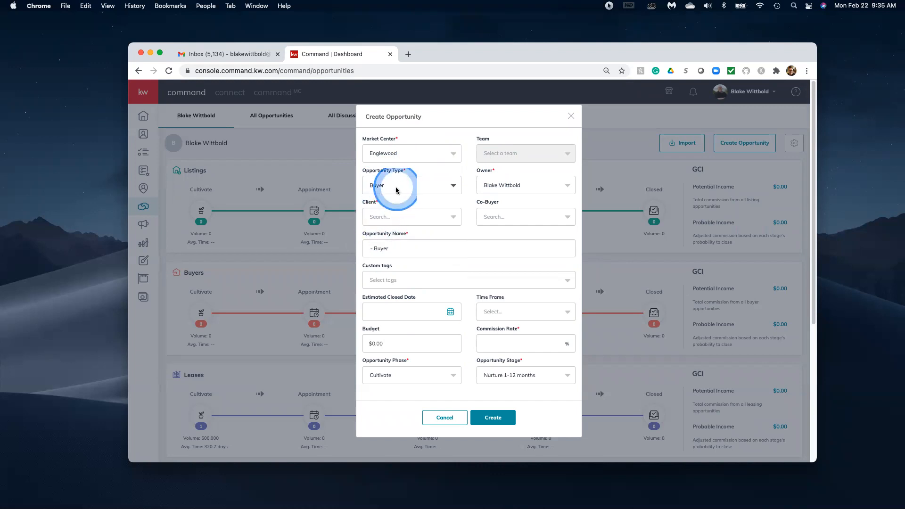
click(386, 192)
click(380, 205)
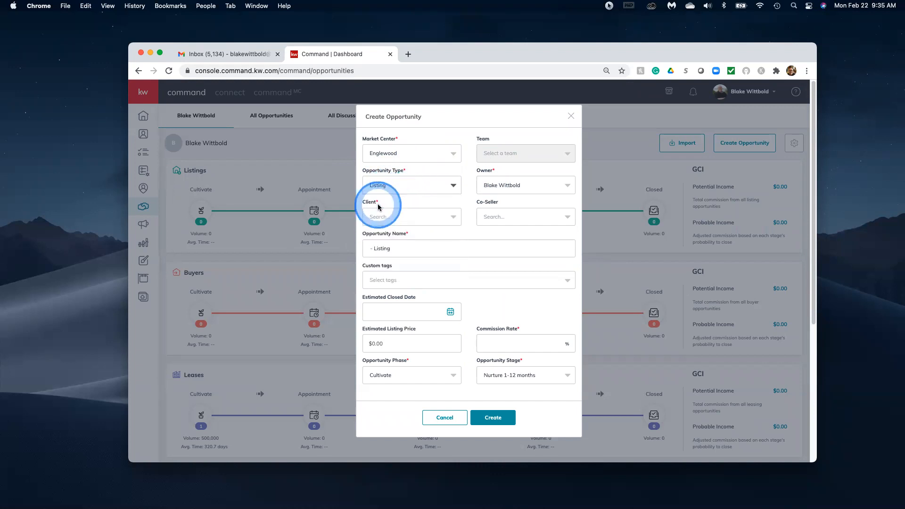
click(526, 185)
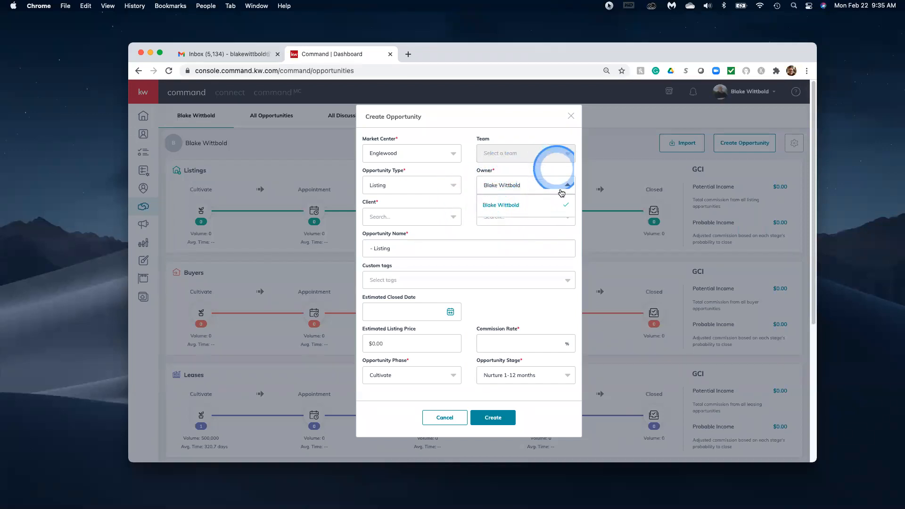
click(521, 181)
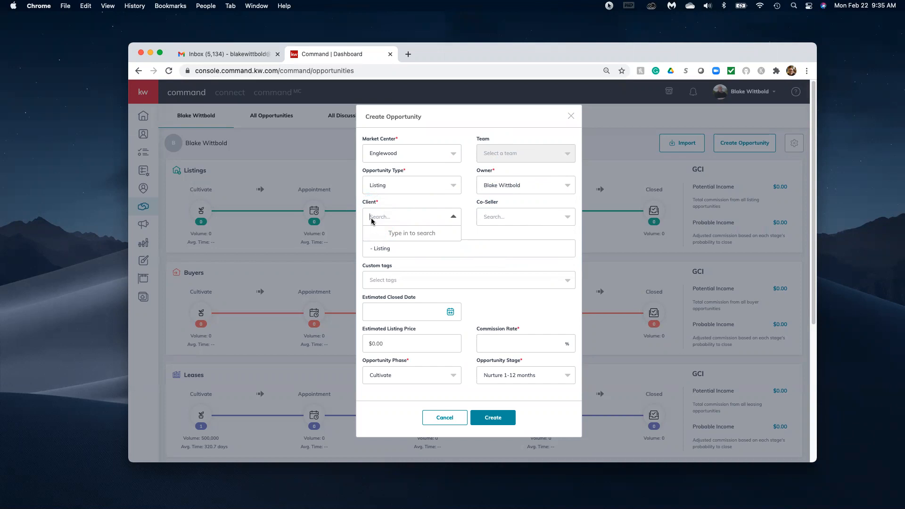
Pick the seller contact as the client, leaving the Co-Seller field empty.
click(371, 218)
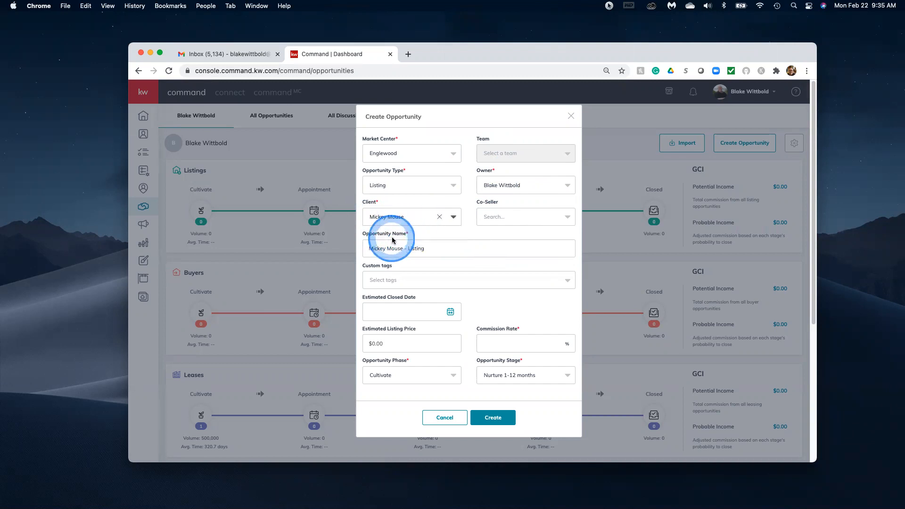
click(389, 235)
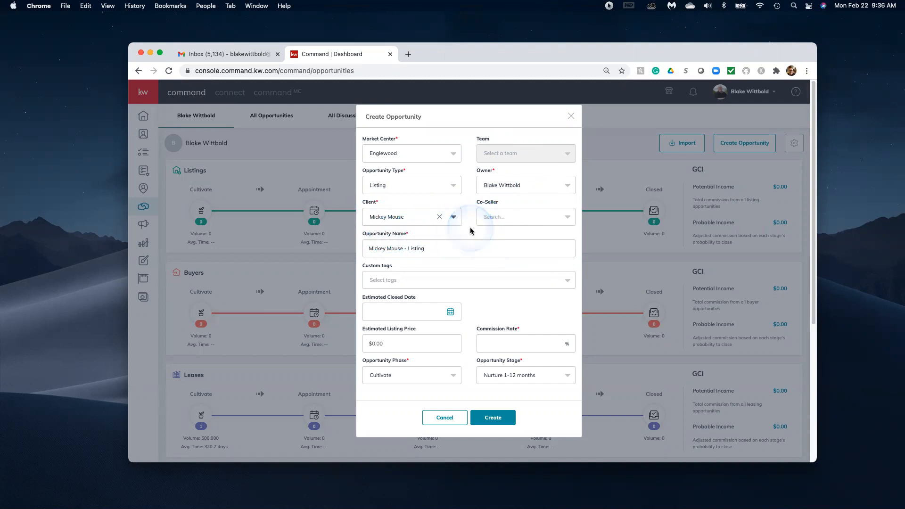
click(524, 218)
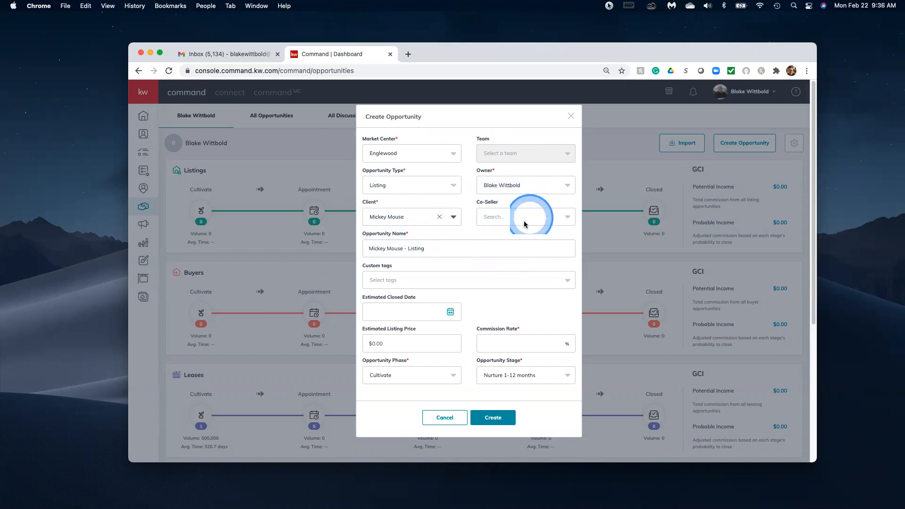
click(525, 222)
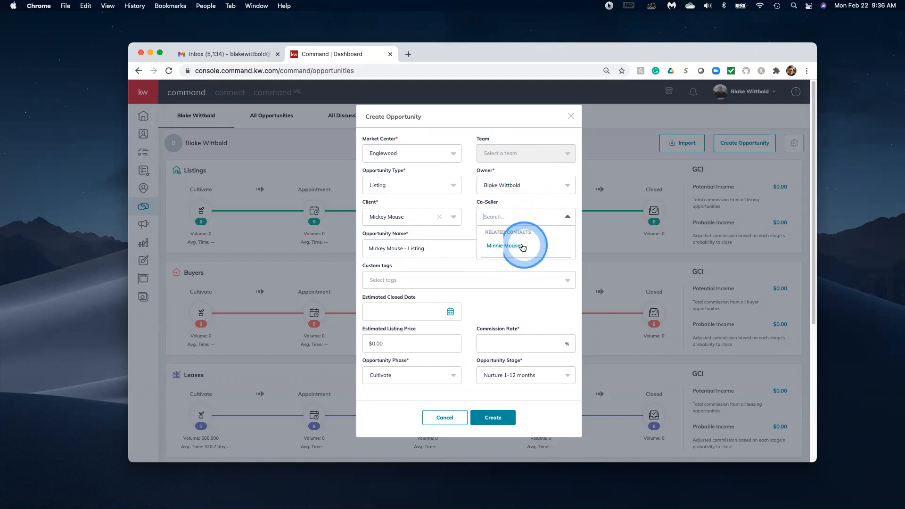
click(501, 228)
click(492, 230)
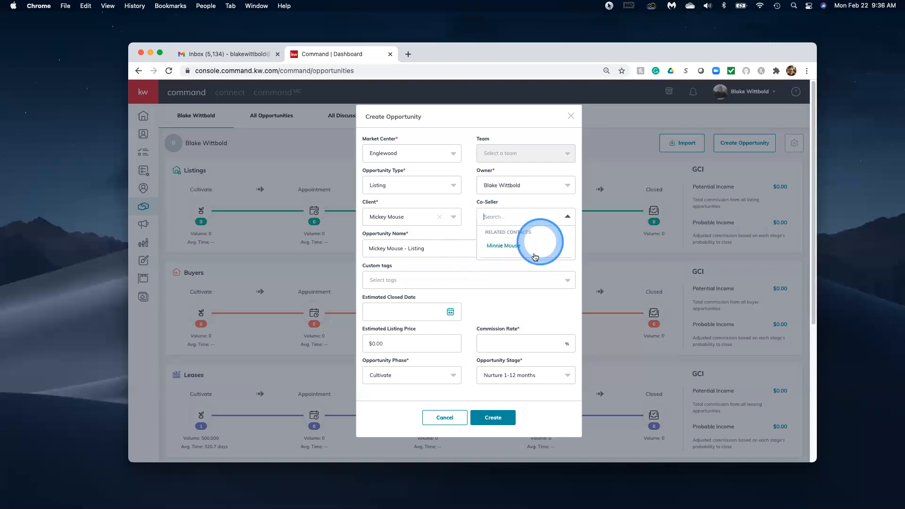
click(471, 209)
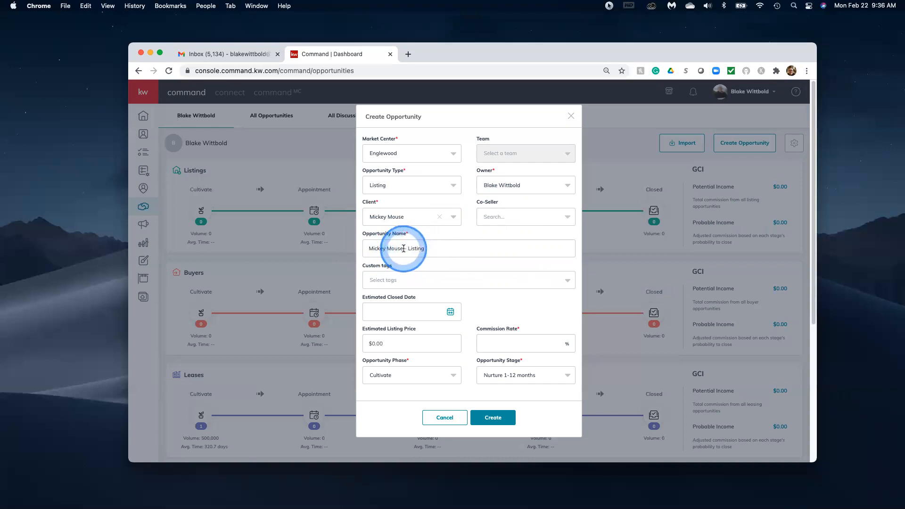
Replace the client name in Opportunity Name with '123 Main St USA' before '- Listing'.
click(403, 248)
key(BackSpace)
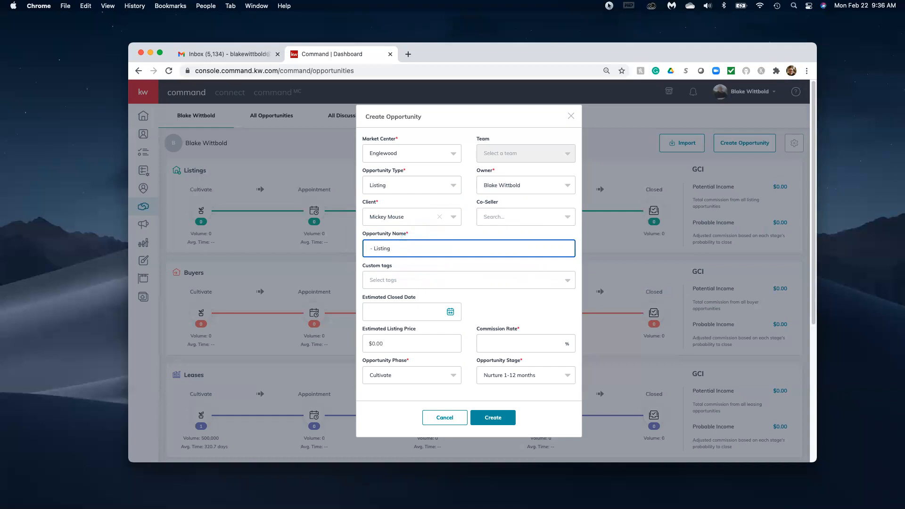
text(123 Main Str)
text(USA)
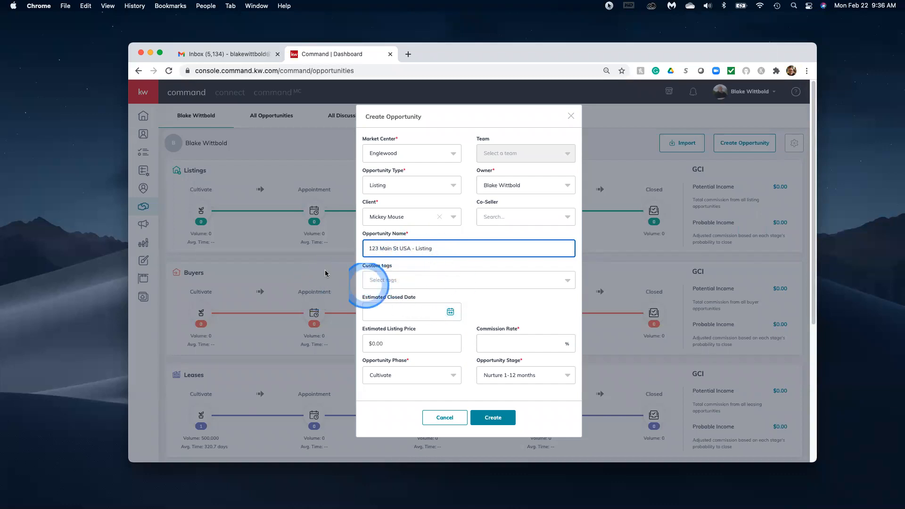
click(385, 282)
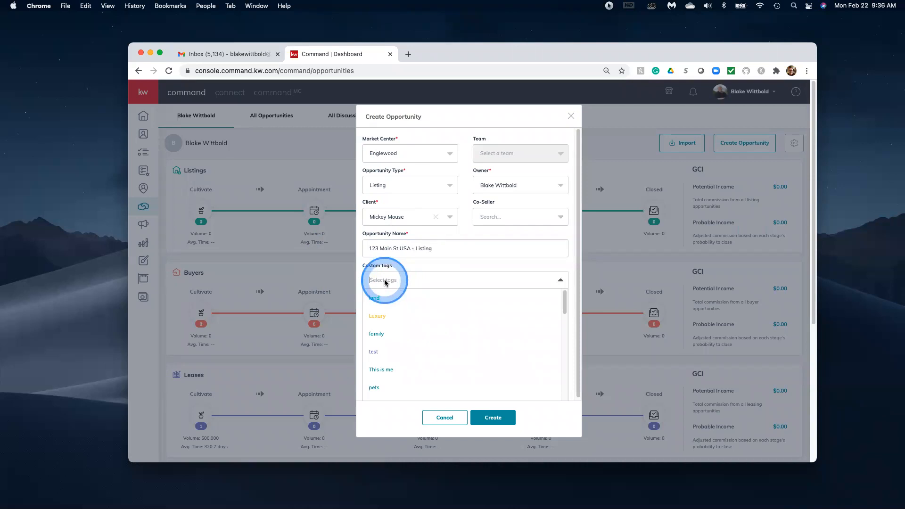
Create and apply a Disney custom tag and set a 3% commission rate.
text(Disney)
click(382, 302)
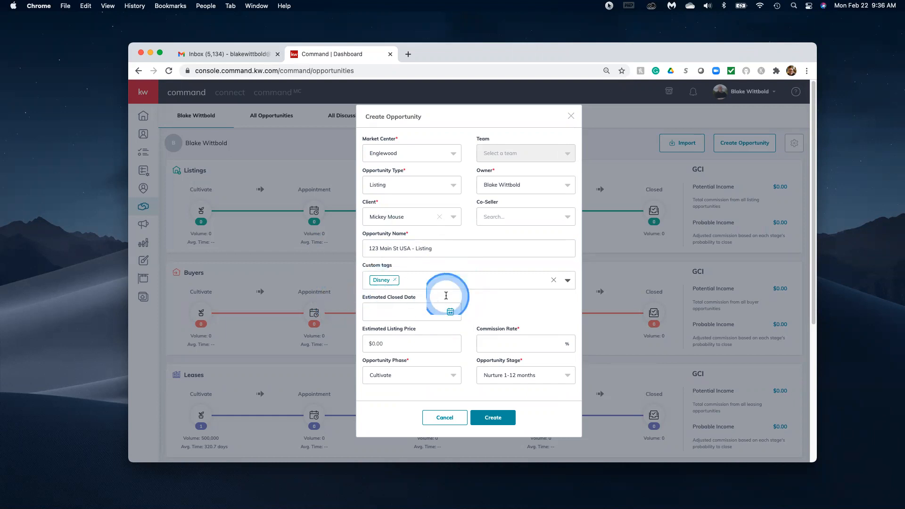
click(485, 342)
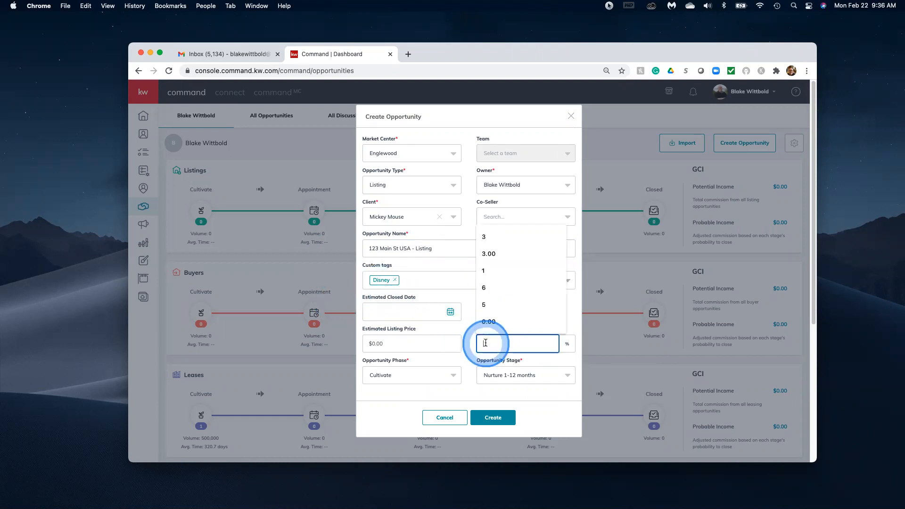
text(3)
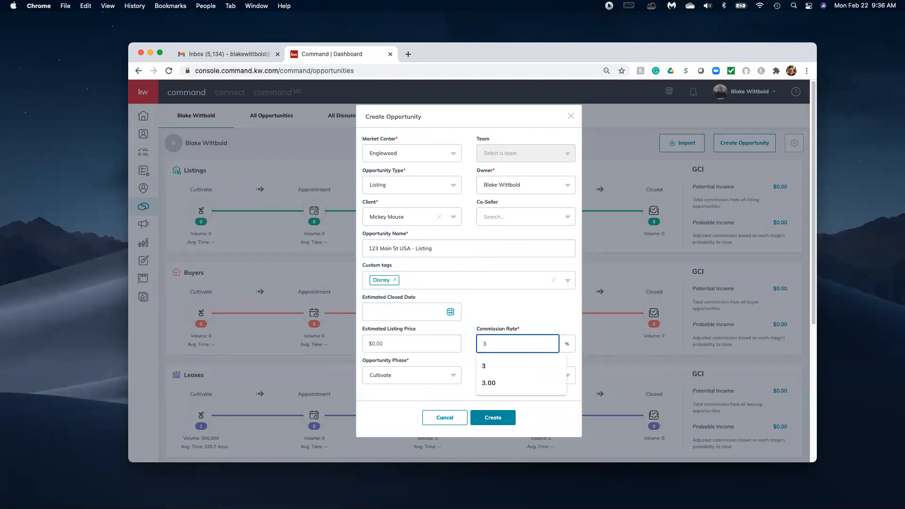
click(474, 318)
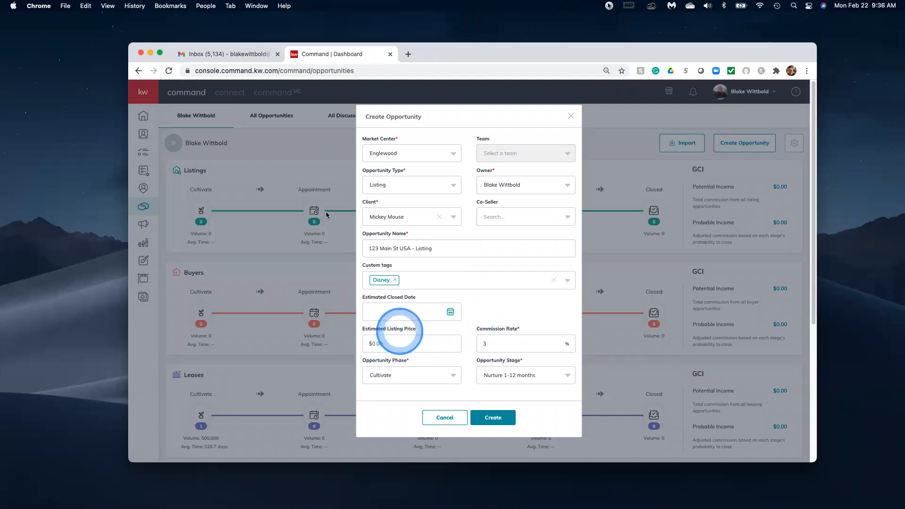
Enter $300,000 as the estimated listing price.
click(396, 340)
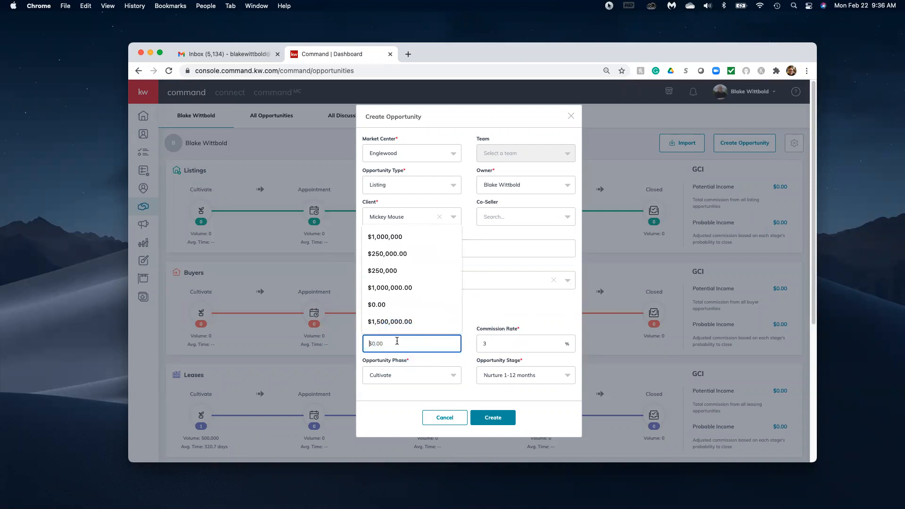
text($300,000)
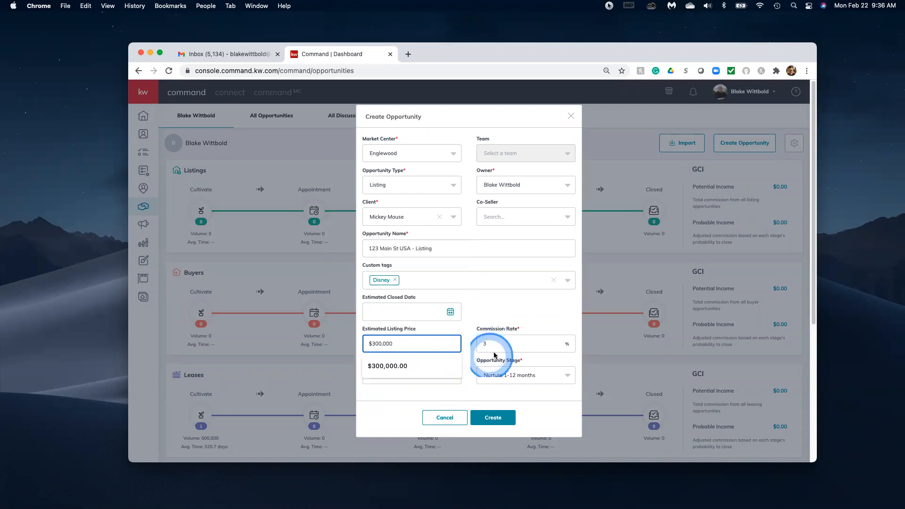
click(466, 359)
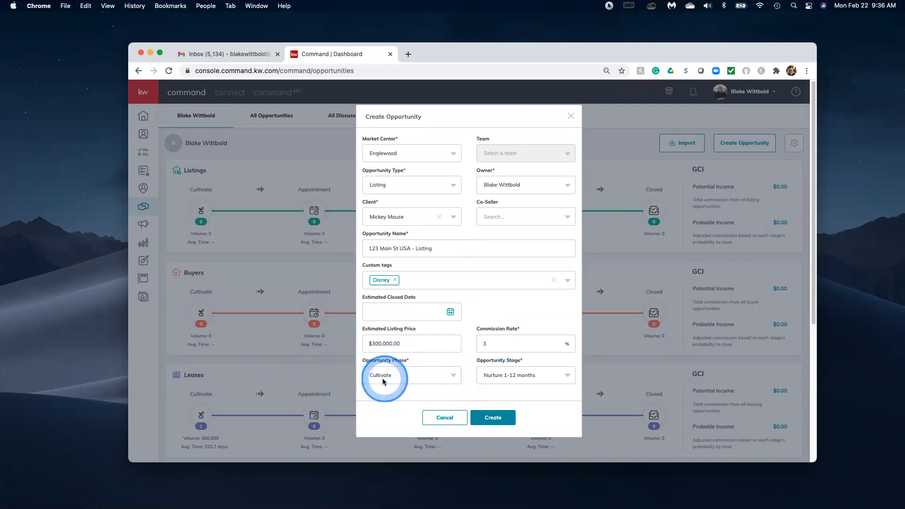
click(446, 381)
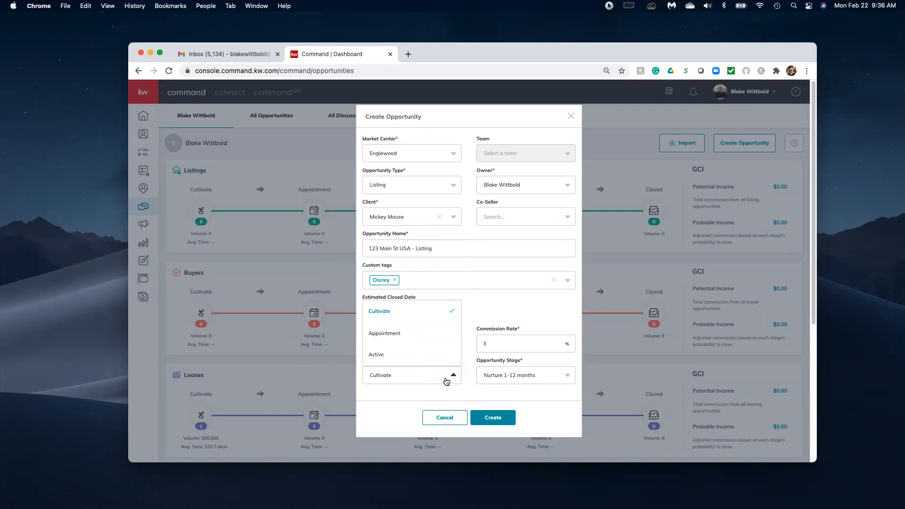
click(446, 380)
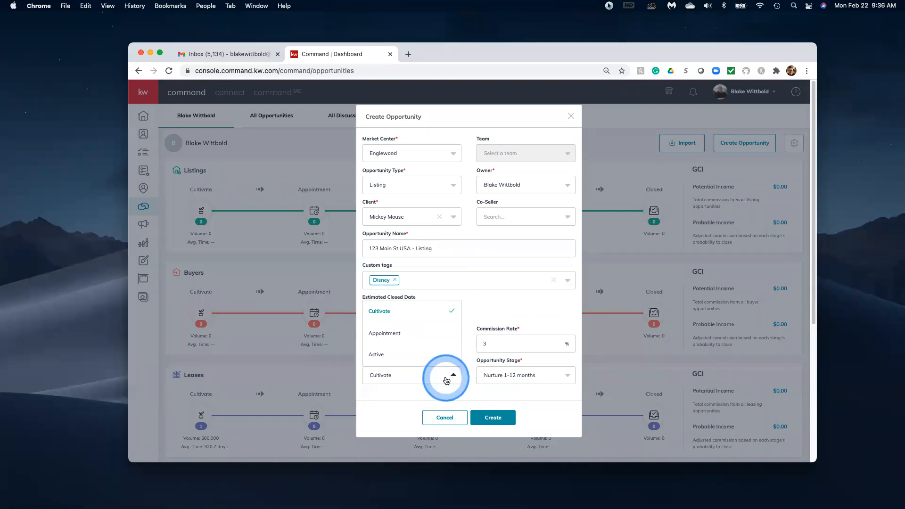
click(476, 397)
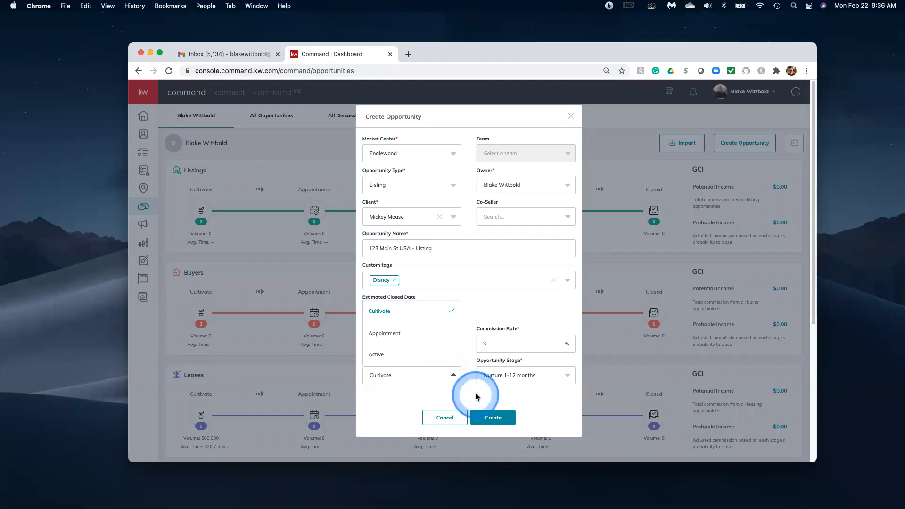
click(480, 398)
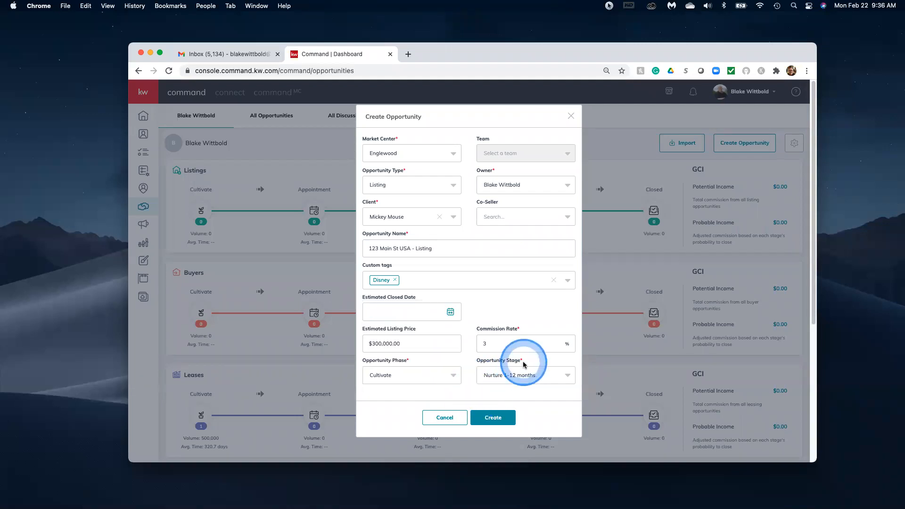
click(514, 370)
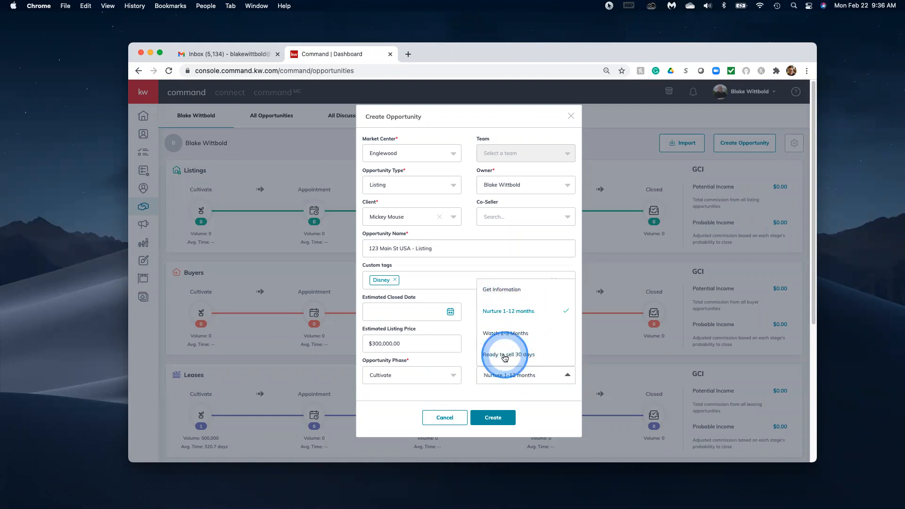
click(520, 417)
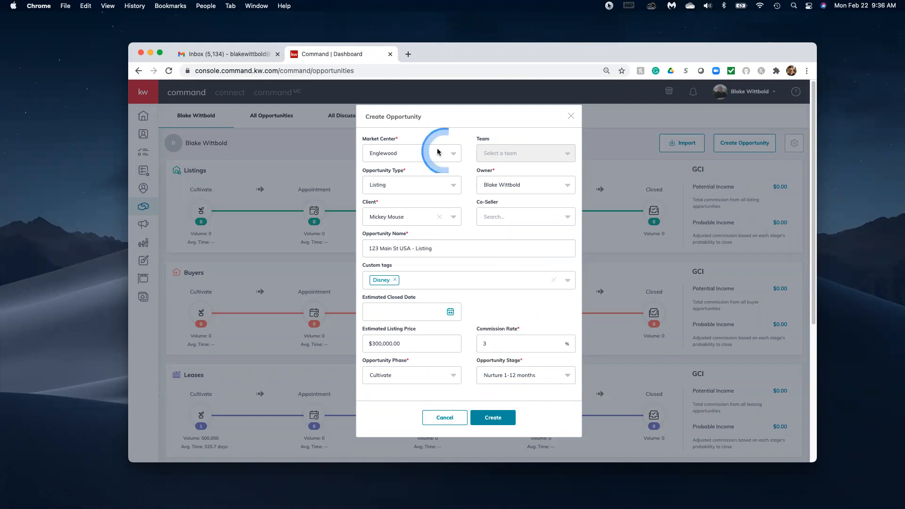
click(499, 417)
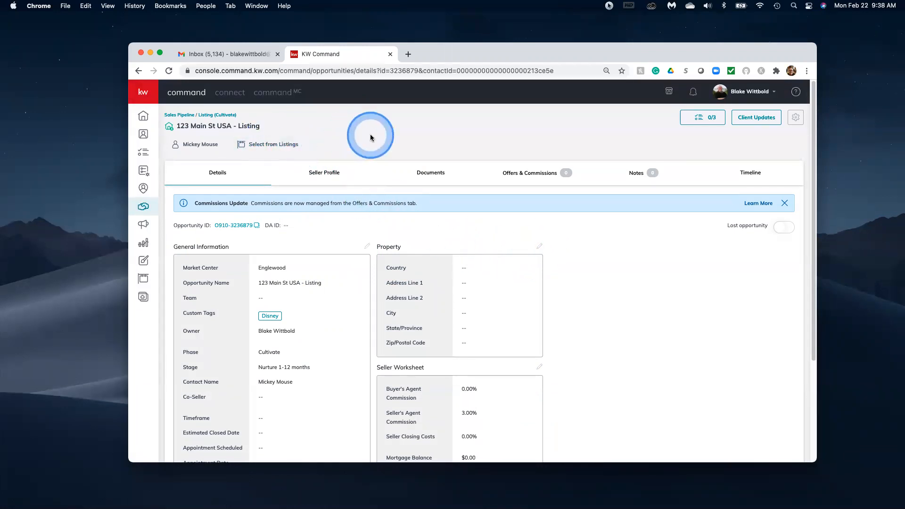
click(273, 150)
click(271, 149)
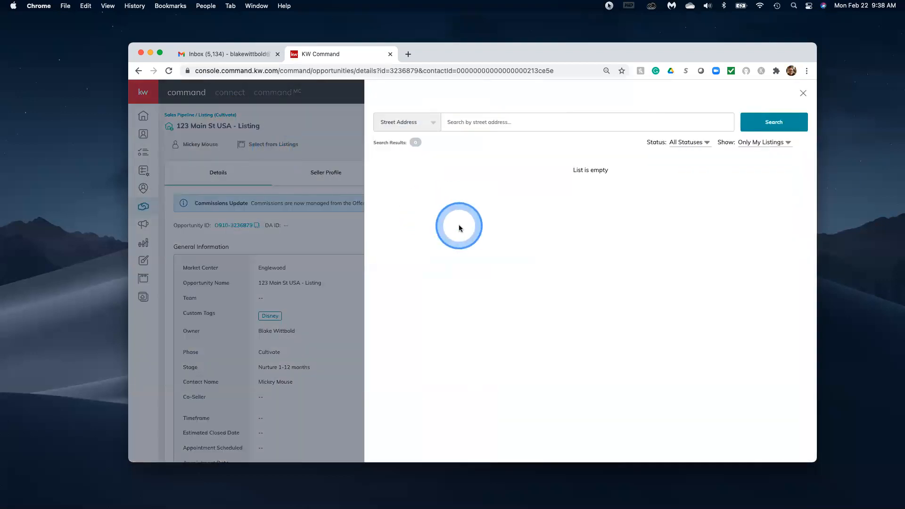
click(783, 143)
click(780, 164)
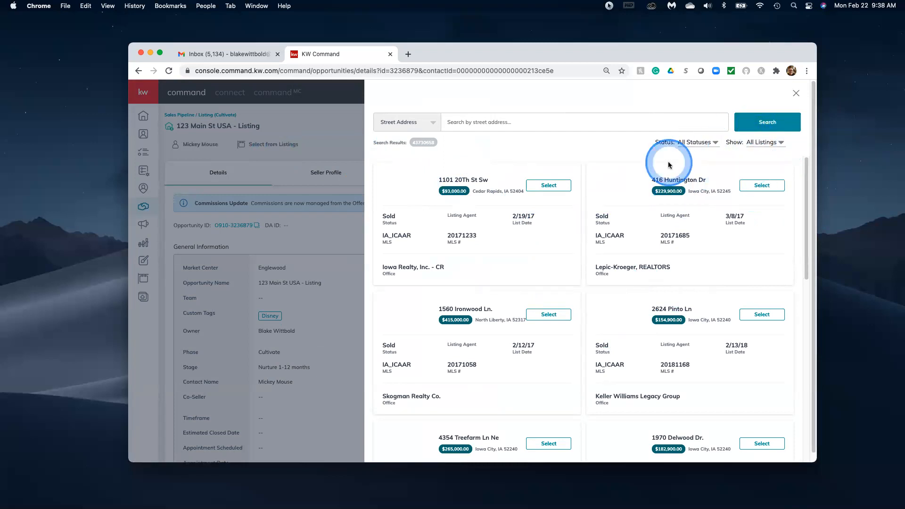
click(795, 92)
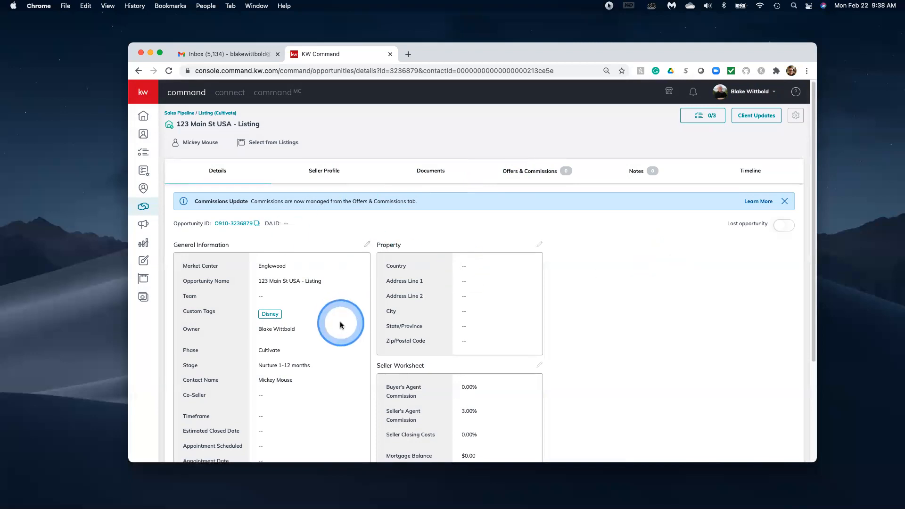
Scroll through the opportunity details and switch to its Documents tab.
scroll(340, 322, down, 5)
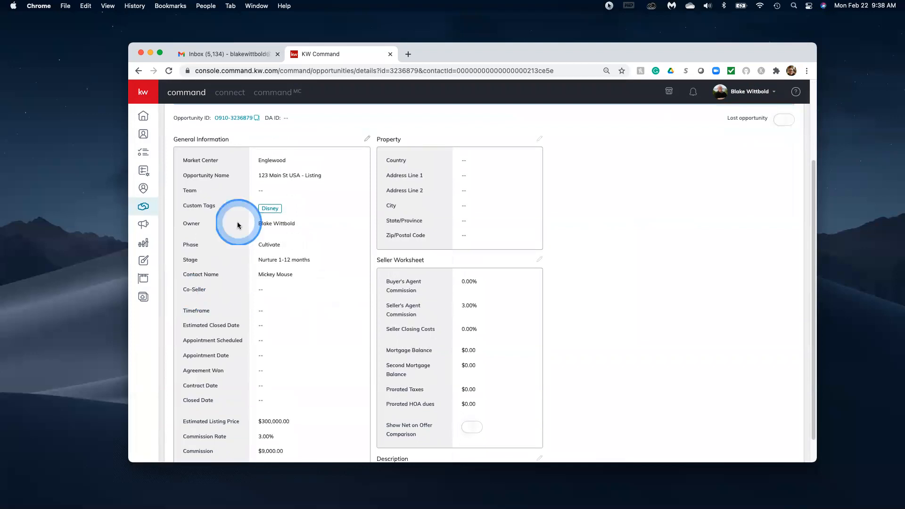
scroll(278, 346, down, 1)
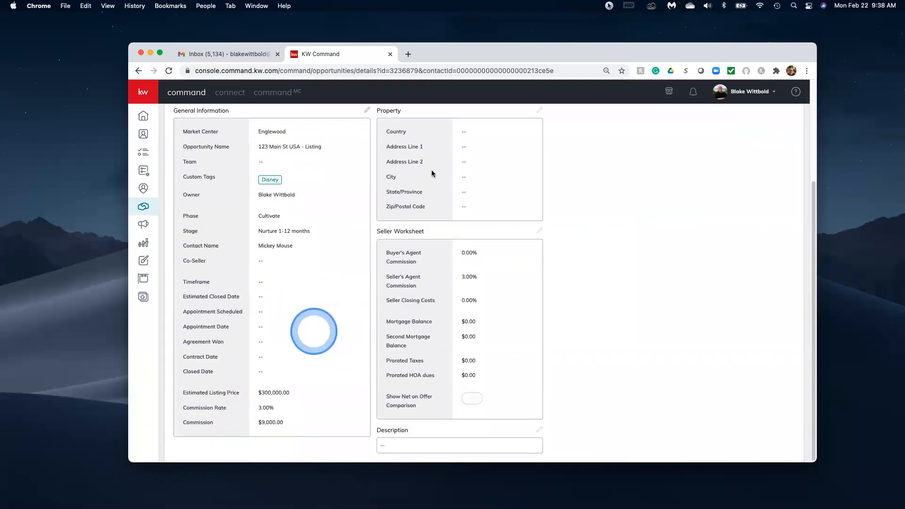
scroll(330, 283, up, 6)
click(432, 173)
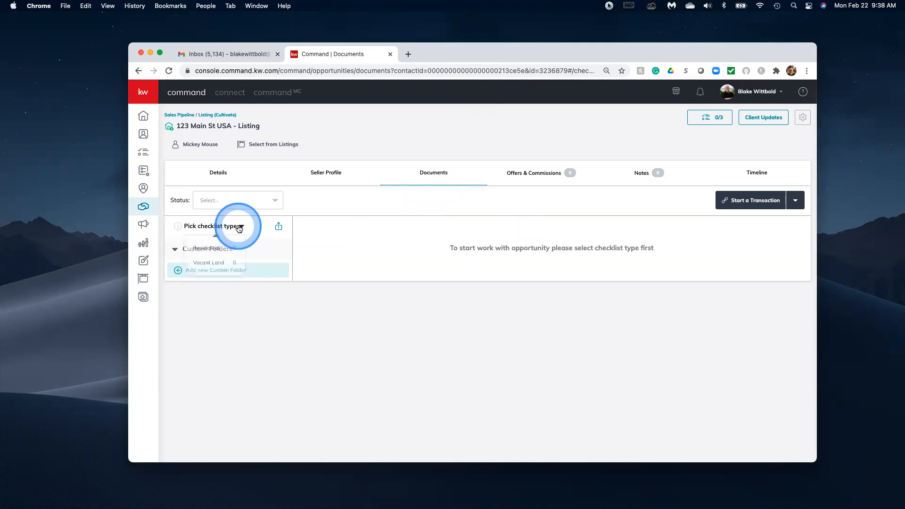
Pick Residential as the checklist type to load the Listed document checklist.
click(206, 249)
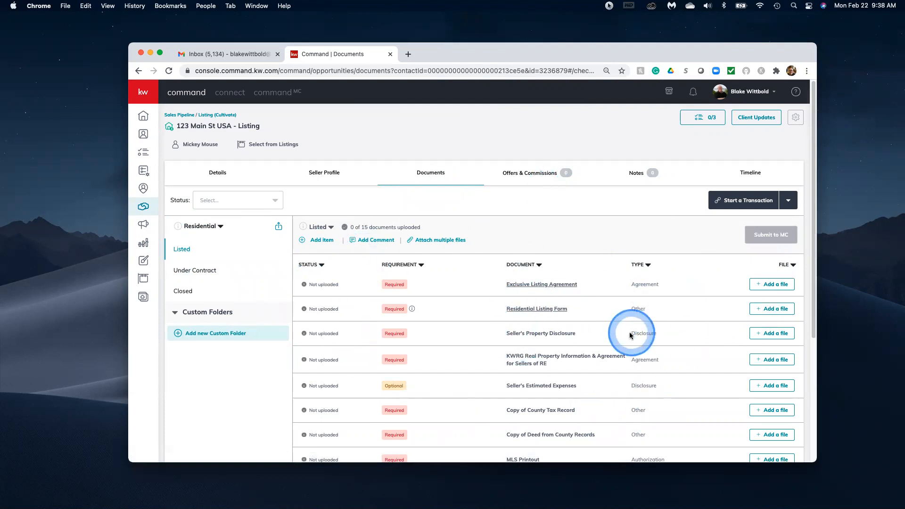
scroll(628, 332, down, 2)
scroll(629, 332, down, 3)
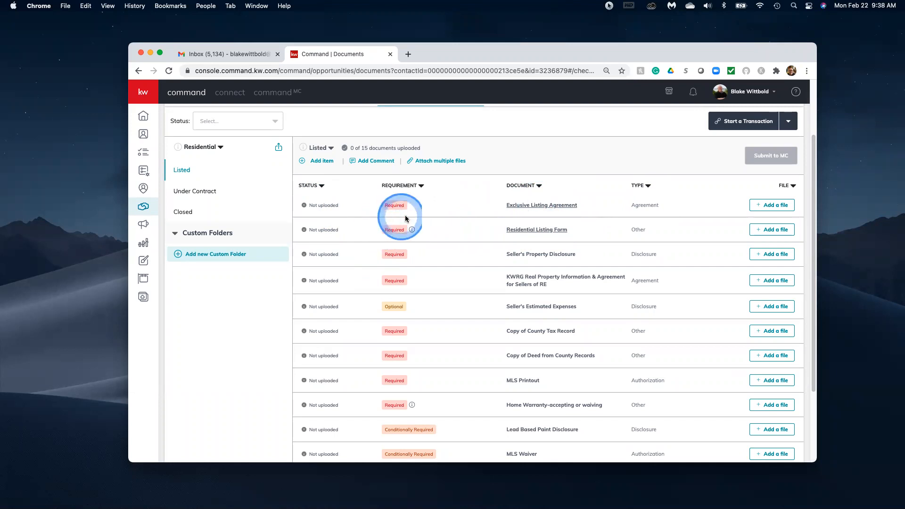
mouse_move(412, 231)
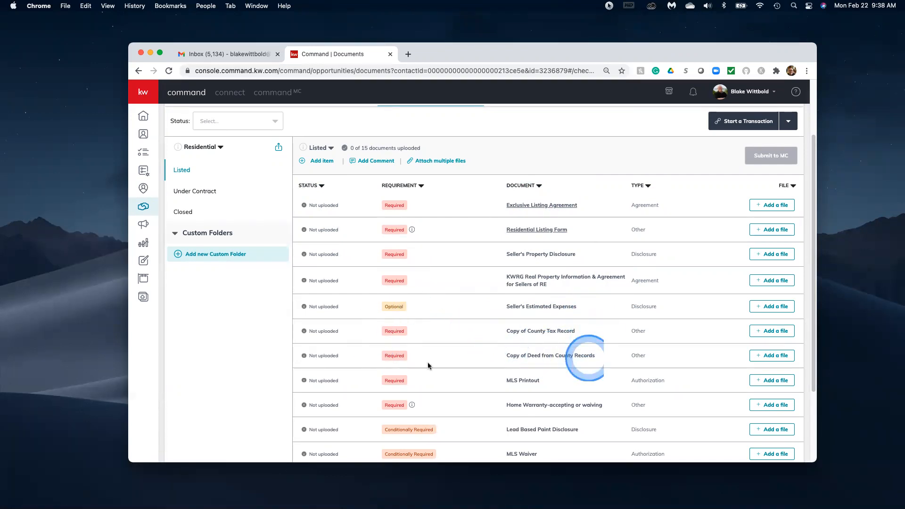
Review the 15 Listed document requirements, then bring up the transaction services list.
scroll(572, 413, down, 3)
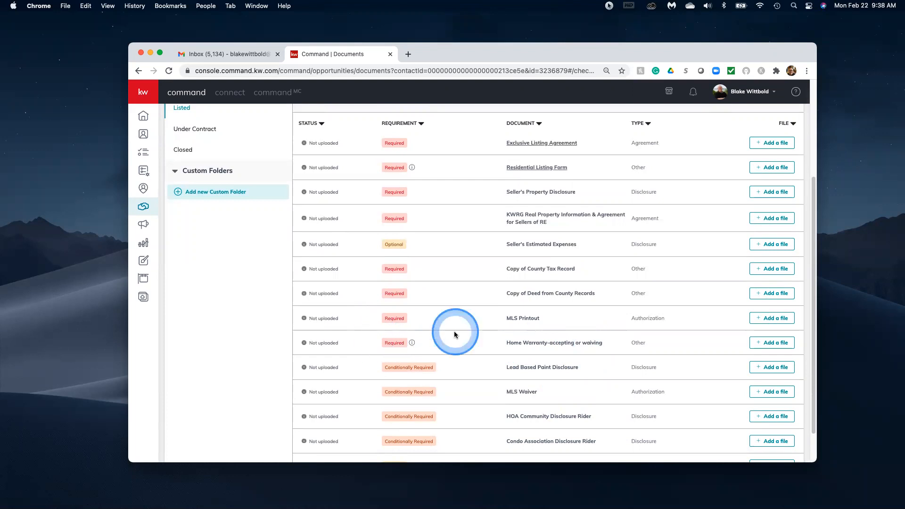
scroll(504, 358, down, 2)
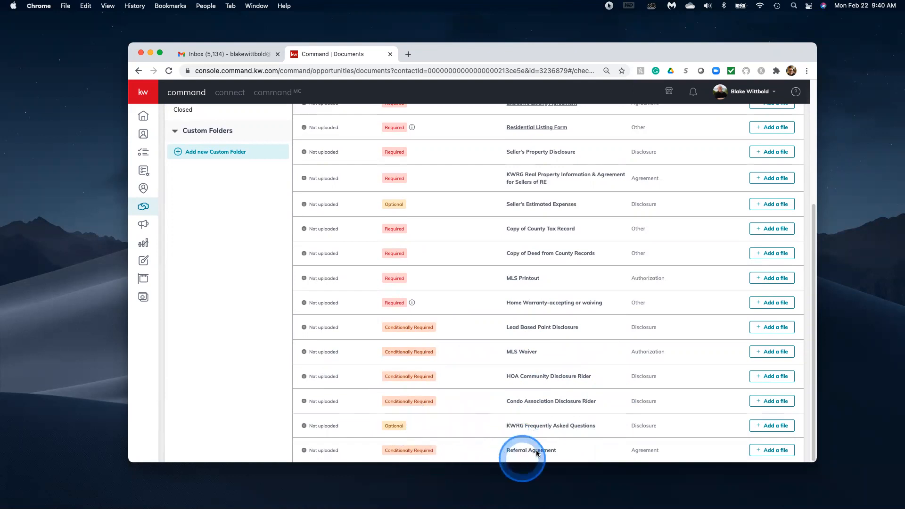
scroll(507, 267, up, 3)
scroll(507, 267, up, 3)
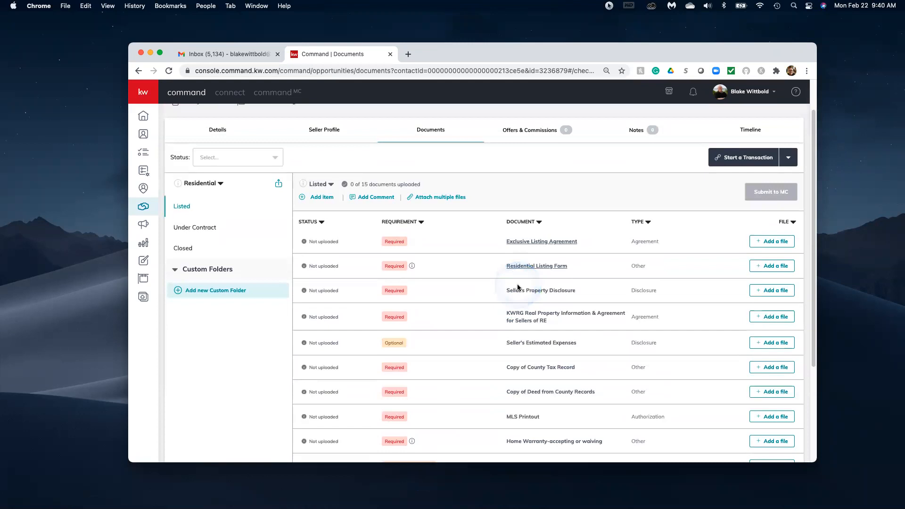
scroll(523, 282, up, 2)
scroll(566, 302, down, 3)
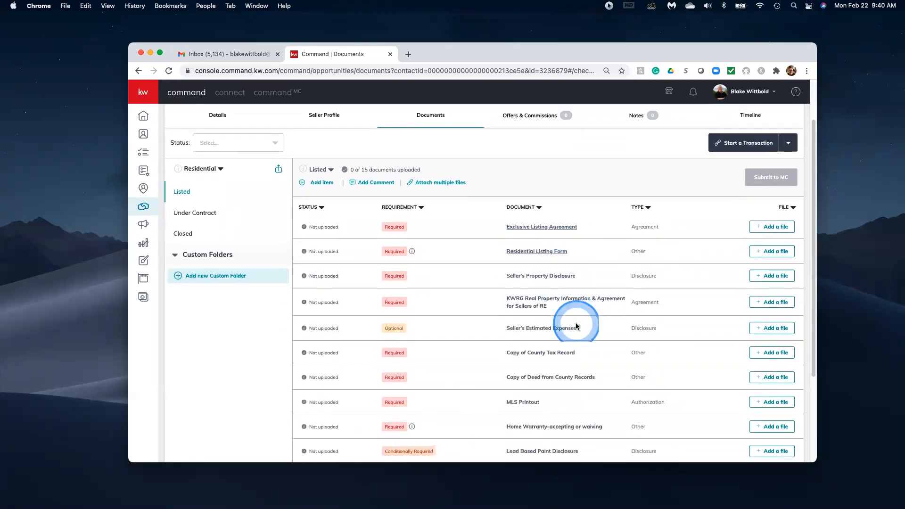
scroll(575, 325, up, 2)
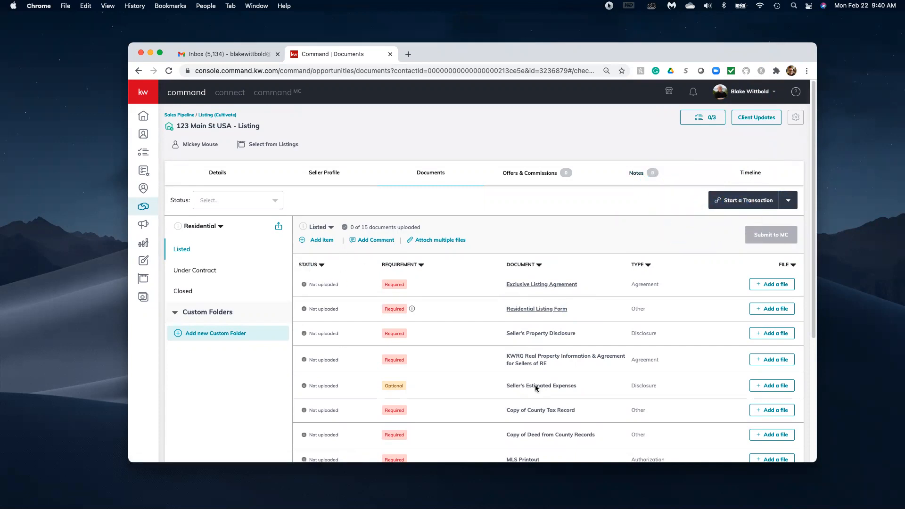
scroll(522, 297, down, 2)
scroll(522, 314, up, 2)
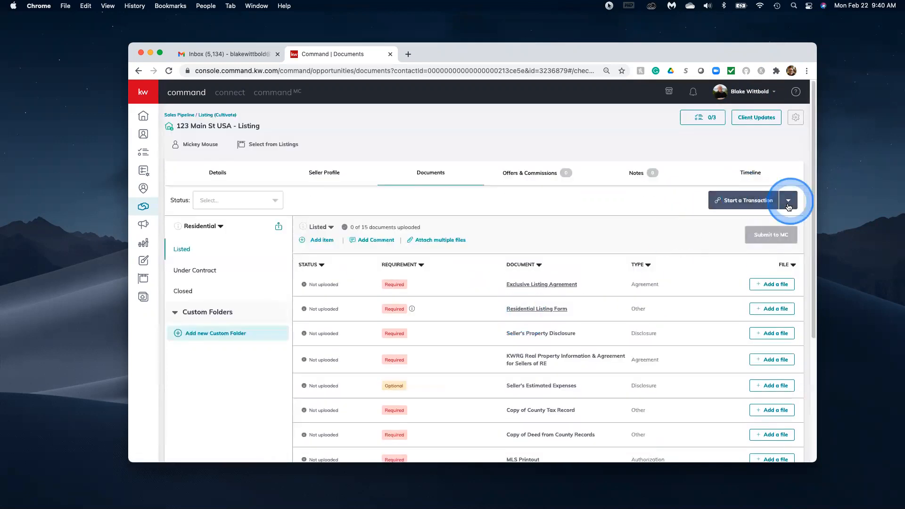
click(749, 201)
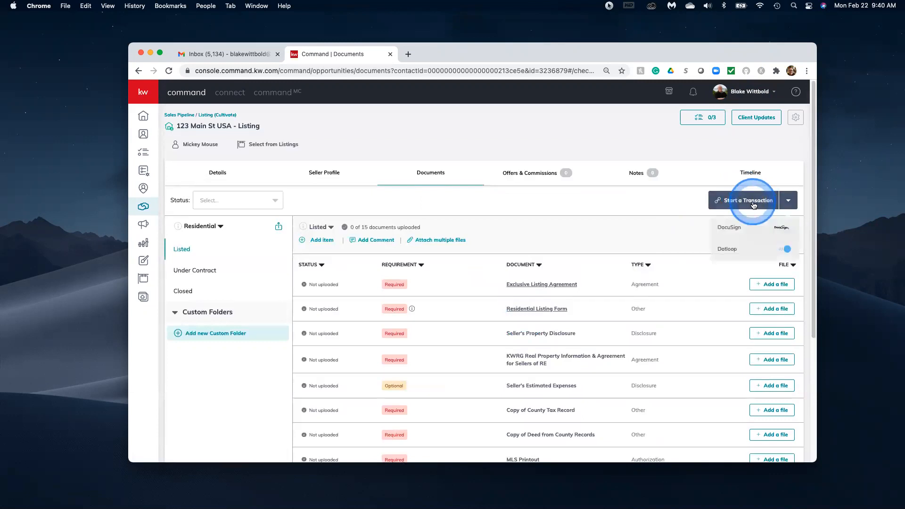
Start the transaction in DocuSign and log in with the saved account e-mail and password.
click(734, 229)
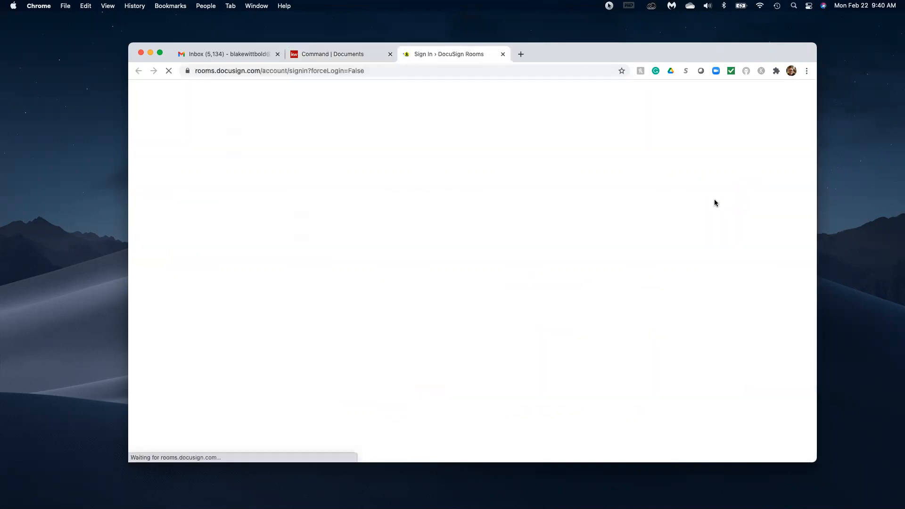
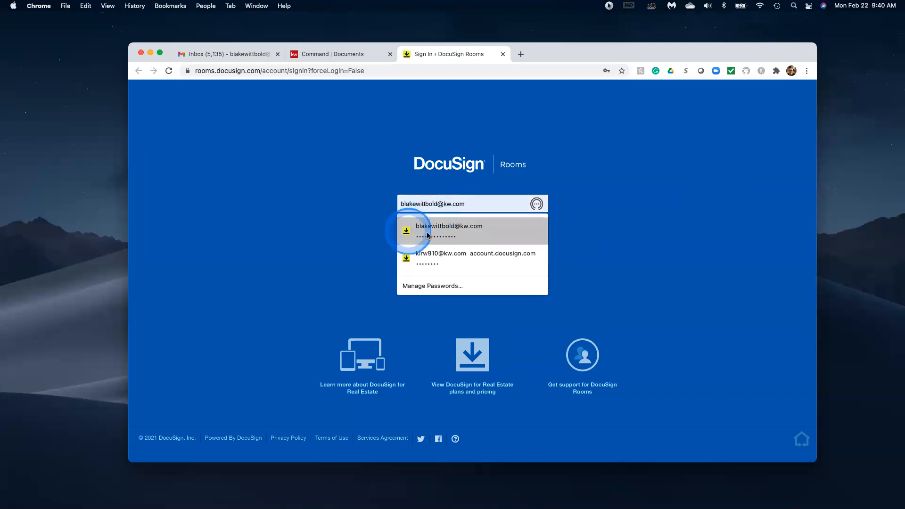
click(424, 227)
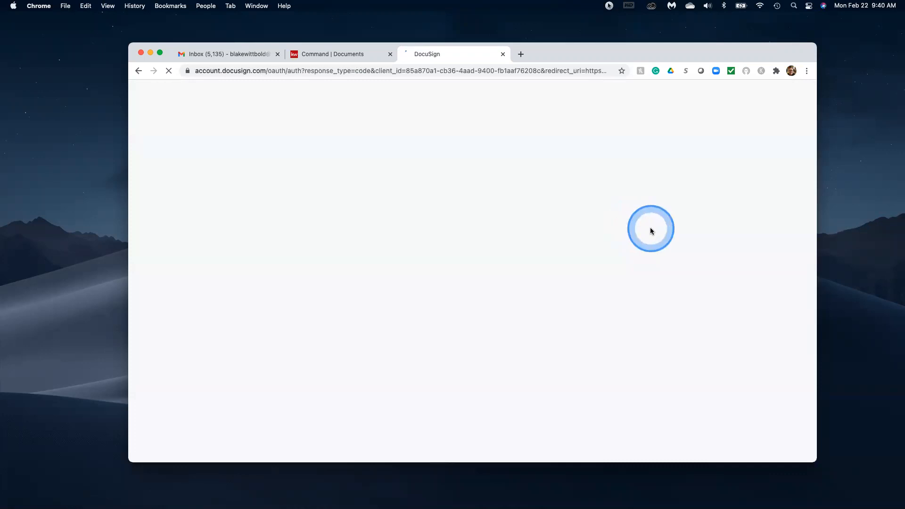
click(500, 262)
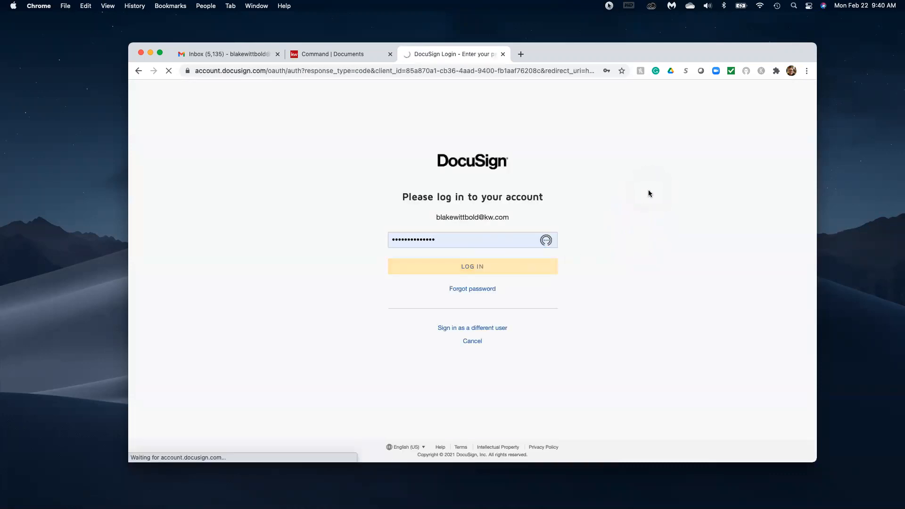
click(648, 190)
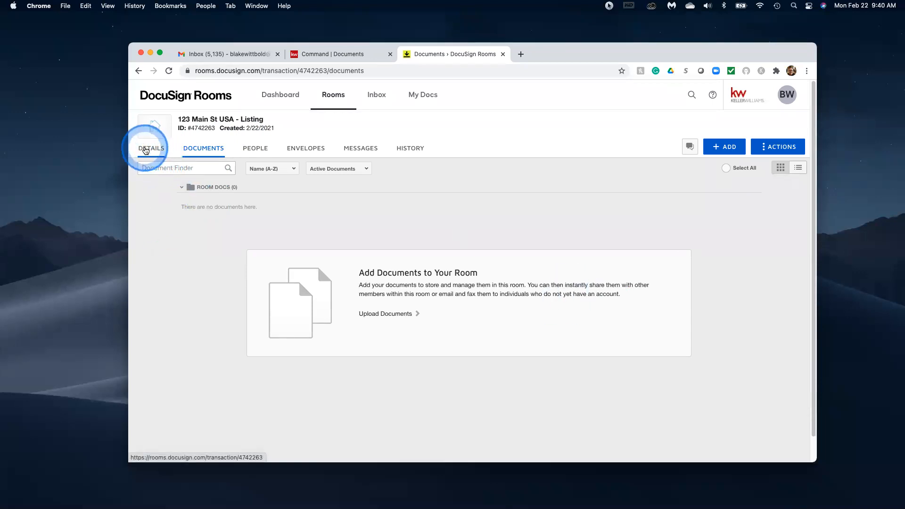
Open the room's DETAILS tab, put it in edit mode and go to Address 1.
click(152, 152)
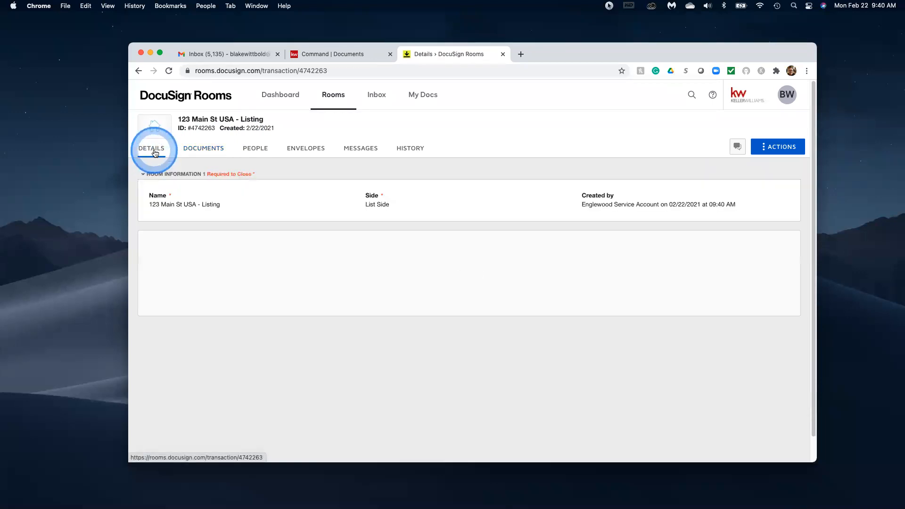
scroll(537, 395, down, 6)
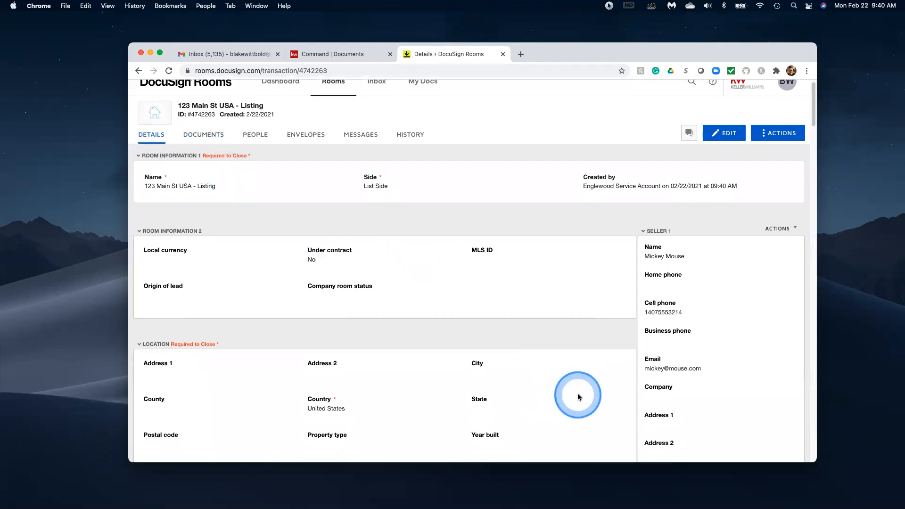
scroll(565, 396, down, 10)
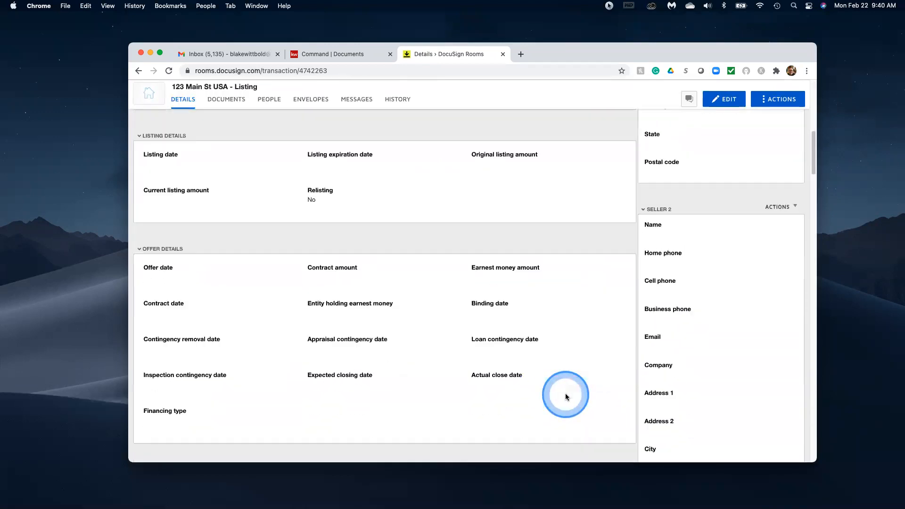
scroll(575, 260, up, 15)
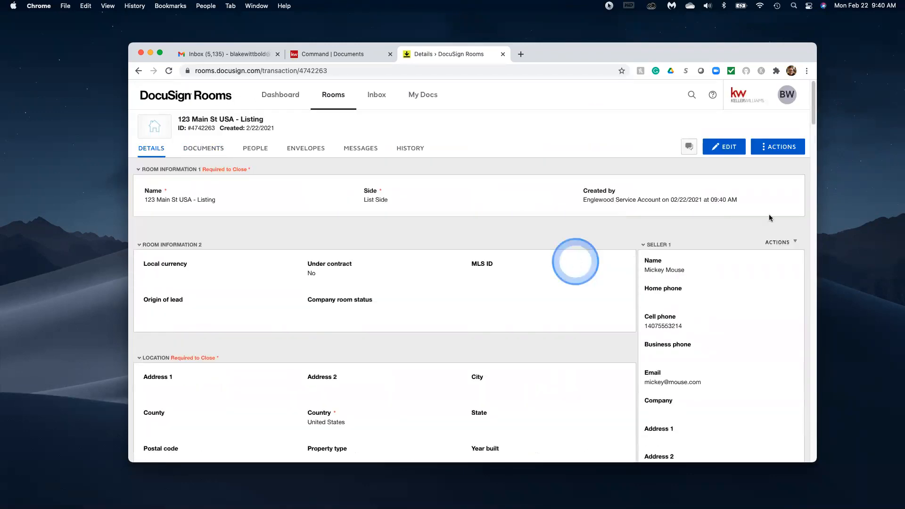
click(719, 148)
scroll(556, 282, down, 3)
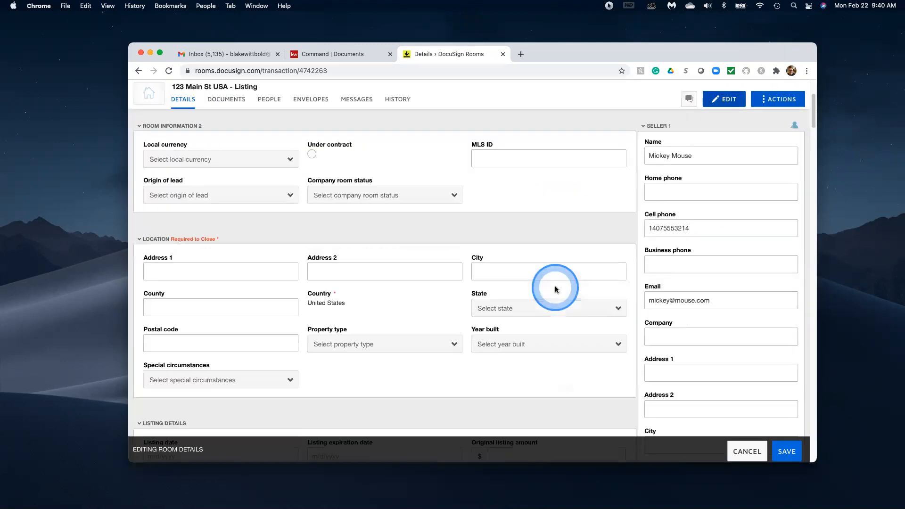
scroll(555, 290, down, 1)
click(173, 255)
Type '123 Main' as the address and enter the city Lake Buena Vista, correcting typos.
text(123 Main Street USA)
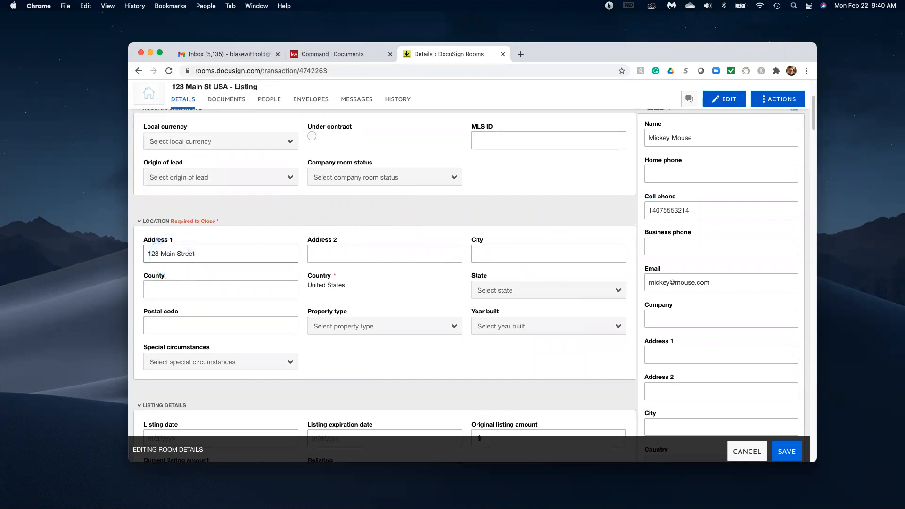
click(499, 252)
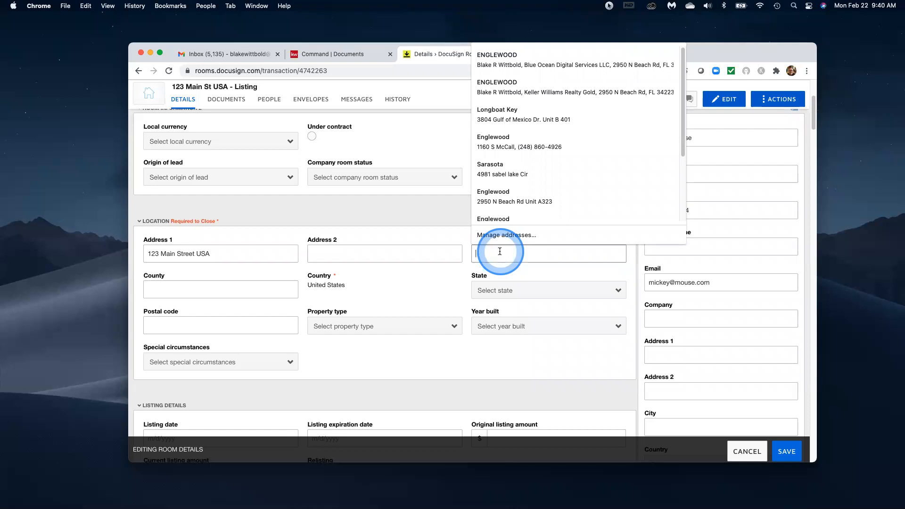
text(Lake Bune)
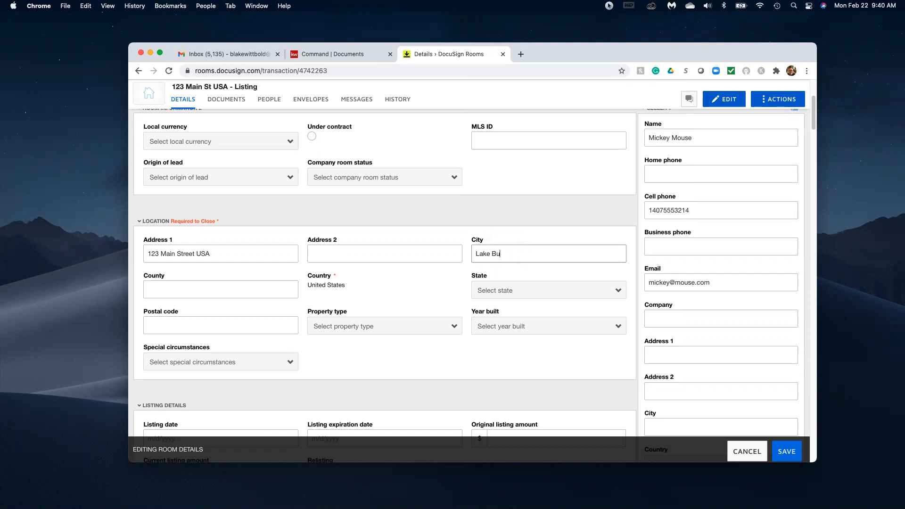
key(BackSpace)
key(BackSpace)
key(BackSpace)
key(BackSpace)
text(Lak)
key(BackSpace)
text(a)
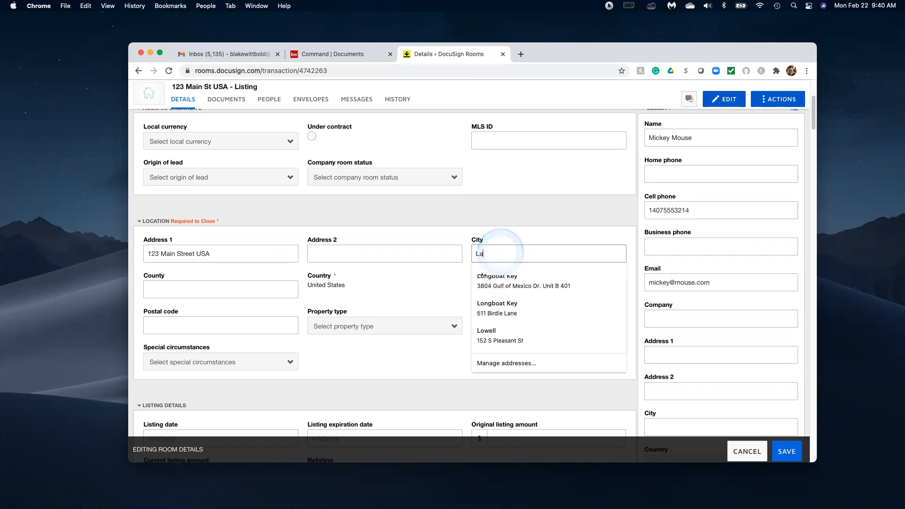
text(ke Beuna)
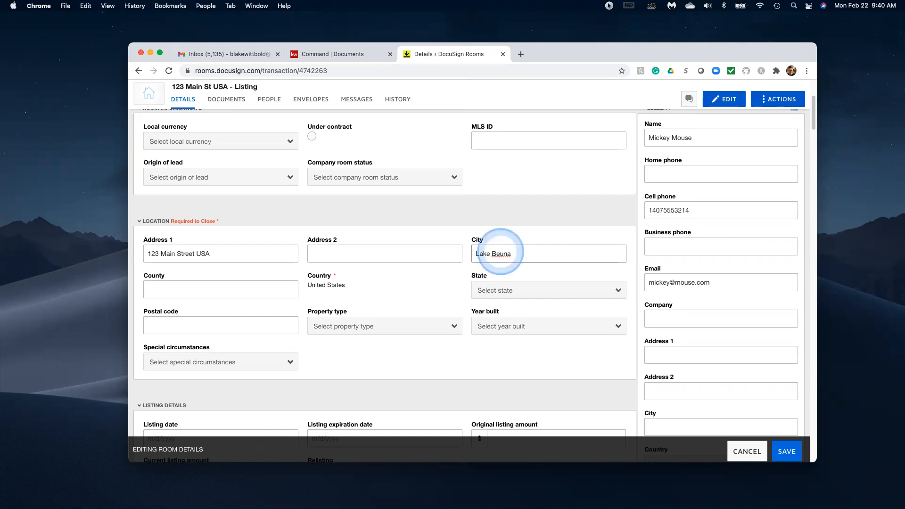
text(Viats)
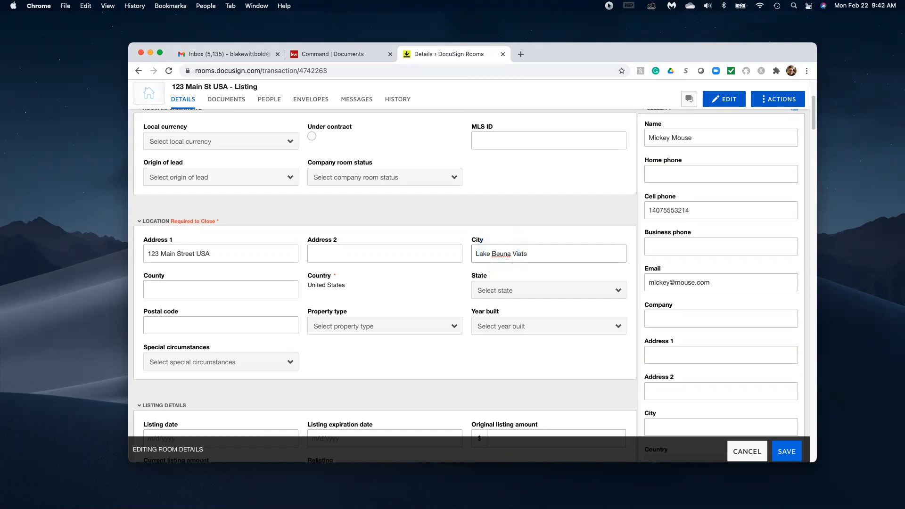
click(502, 250)
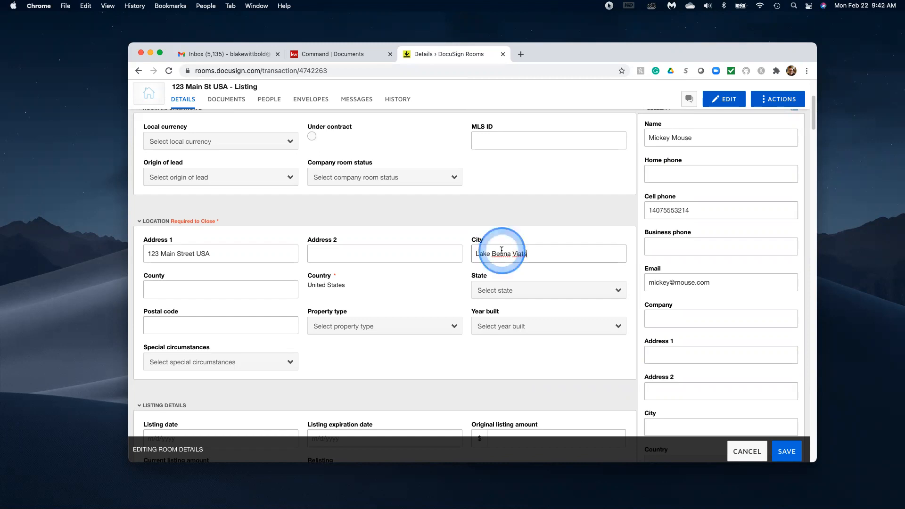
key(BackSpace)
text(st)
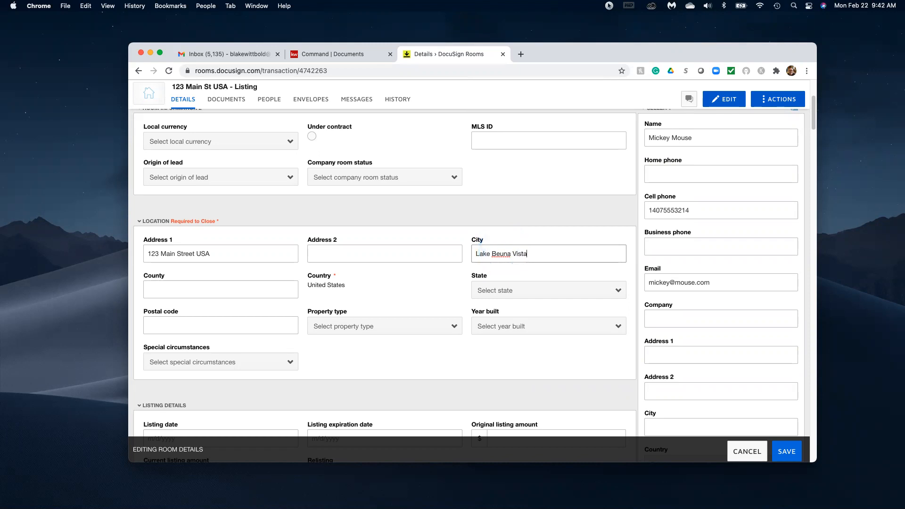
text(a)
right_click(501, 255)
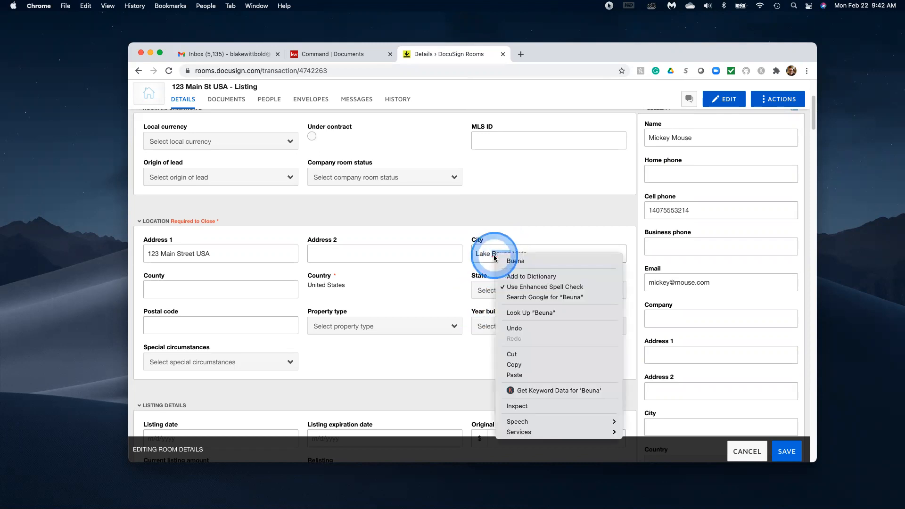
click(506, 262)
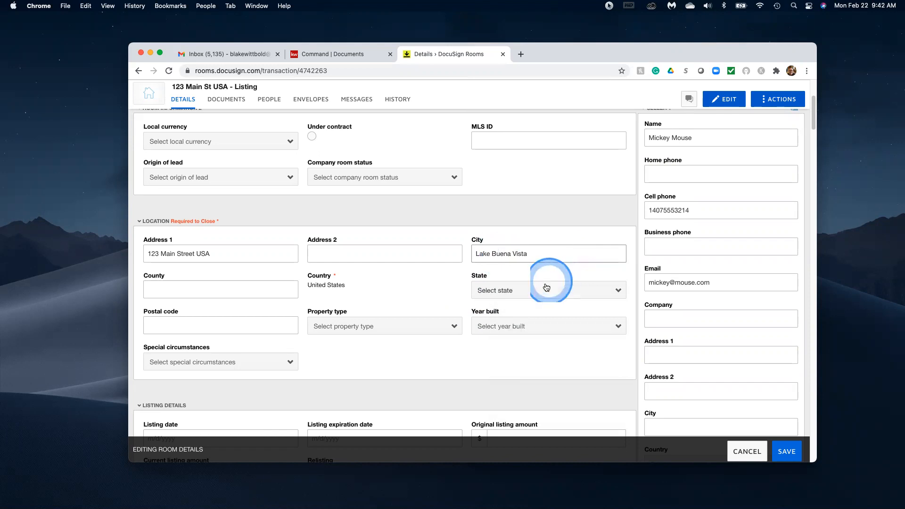
Set County to Ornage and State to Florida.
click(173, 289)
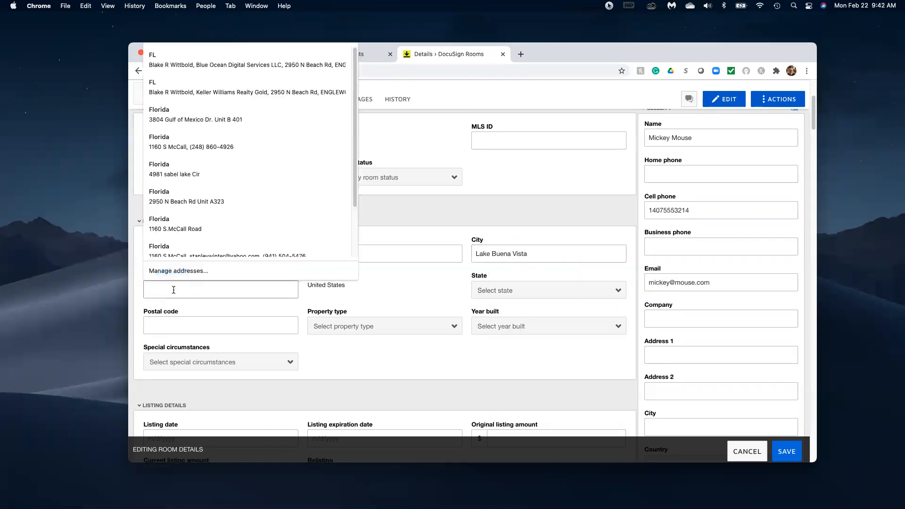
text(Ornage)
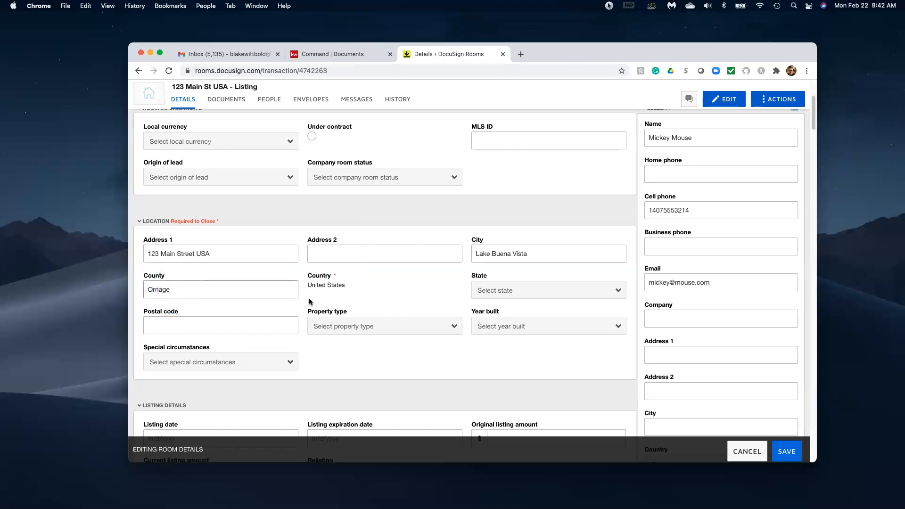
click(550, 288)
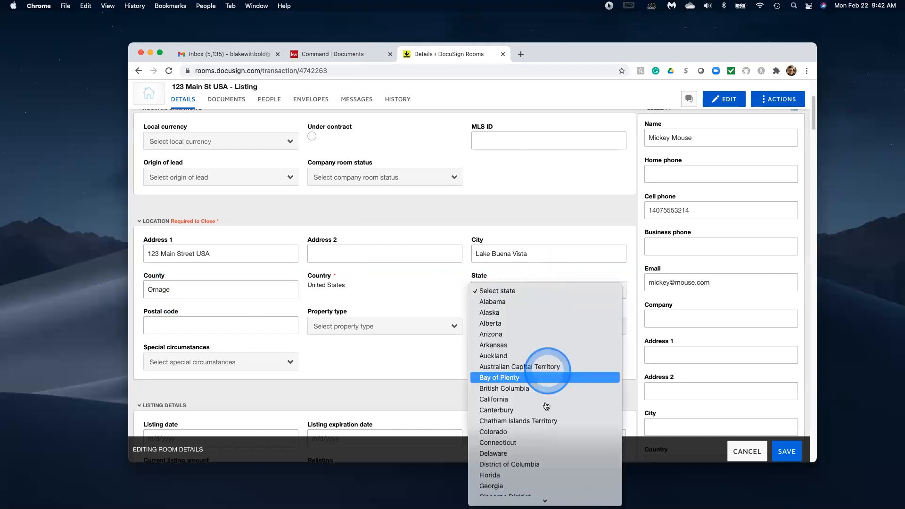
click(545, 473)
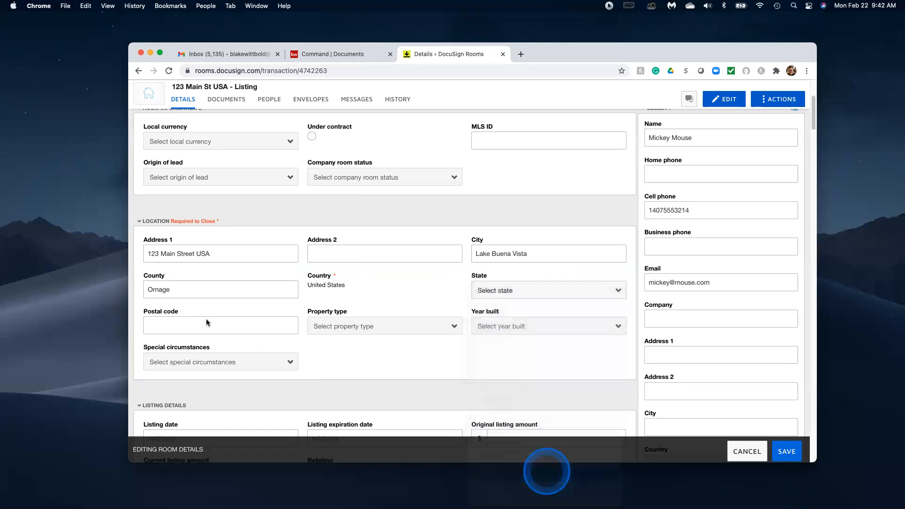
scroll(570, 363, down, 5)
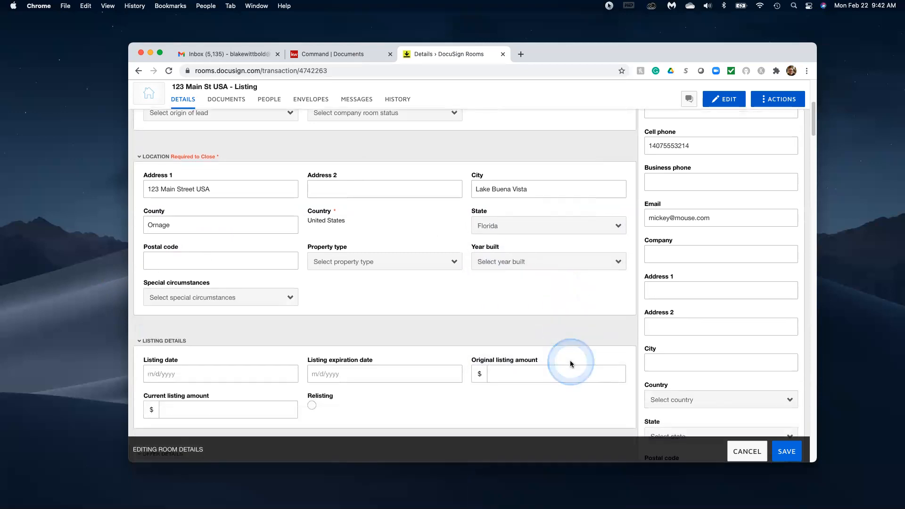
click(186, 286)
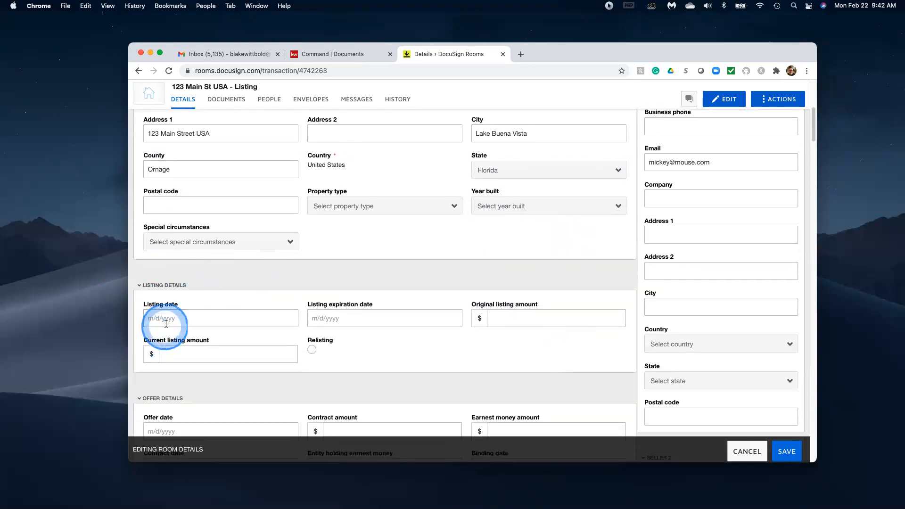
Set the listing date to 2/22/2021 and the expiration date to 8/23/2021.
click(177, 314)
click(166, 272)
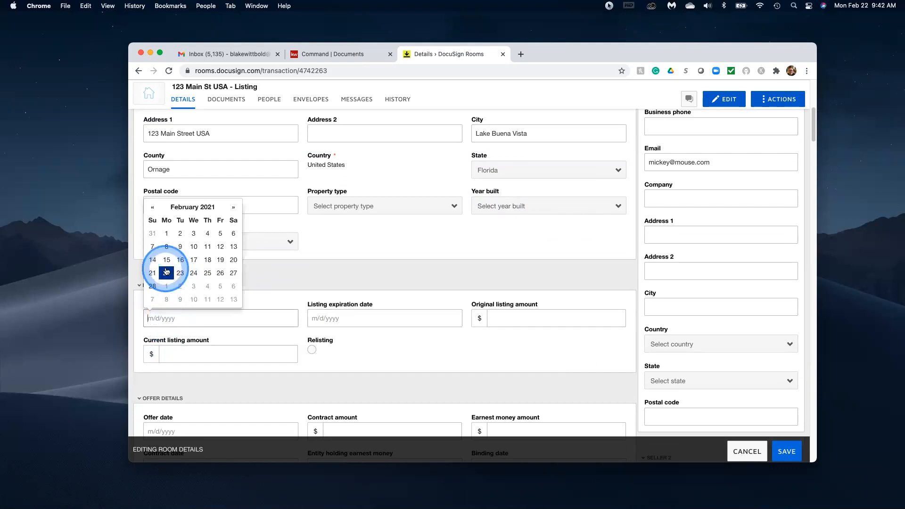
click(338, 317)
click(397, 207)
click(397, 207)
click(397, 206)
click(398, 207)
click(397, 207)
click(397, 207)
click(397, 207)
click(353, 247)
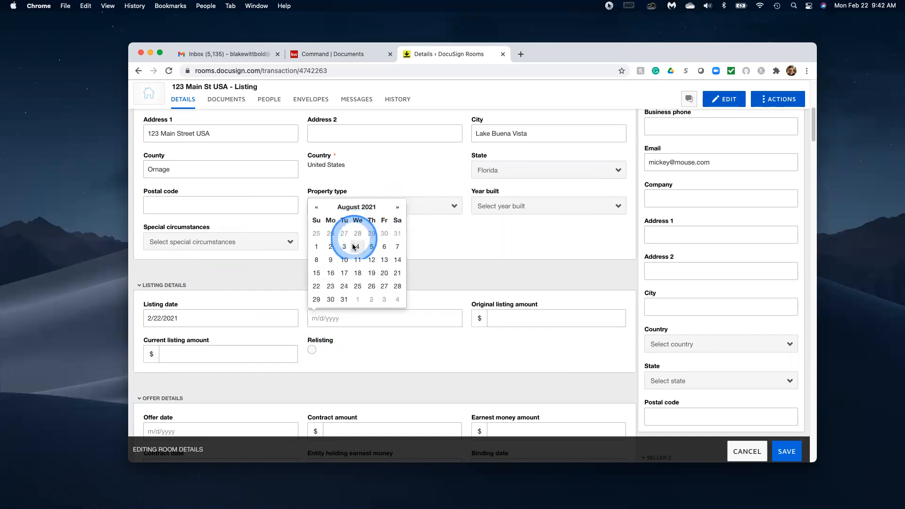
click(329, 285)
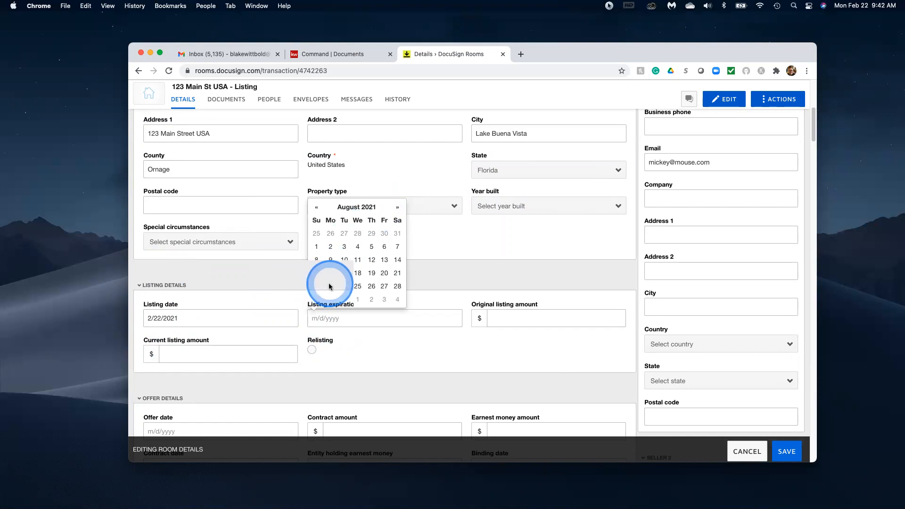
Enter 300000 as the original listing amount.
click(523, 323)
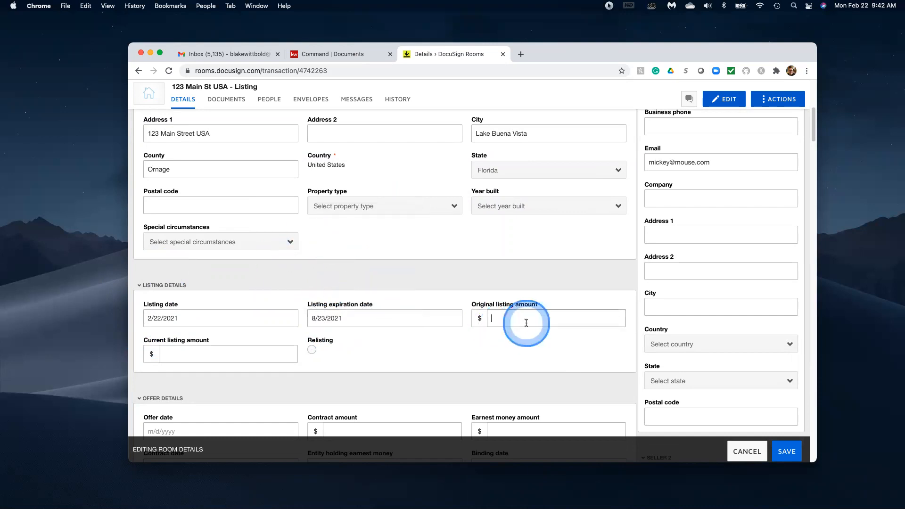
text(300000)
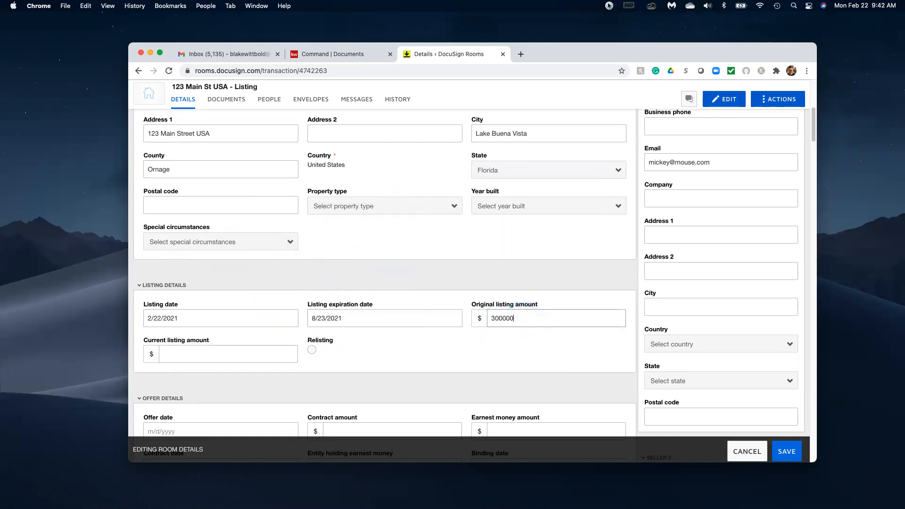
click(445, 342)
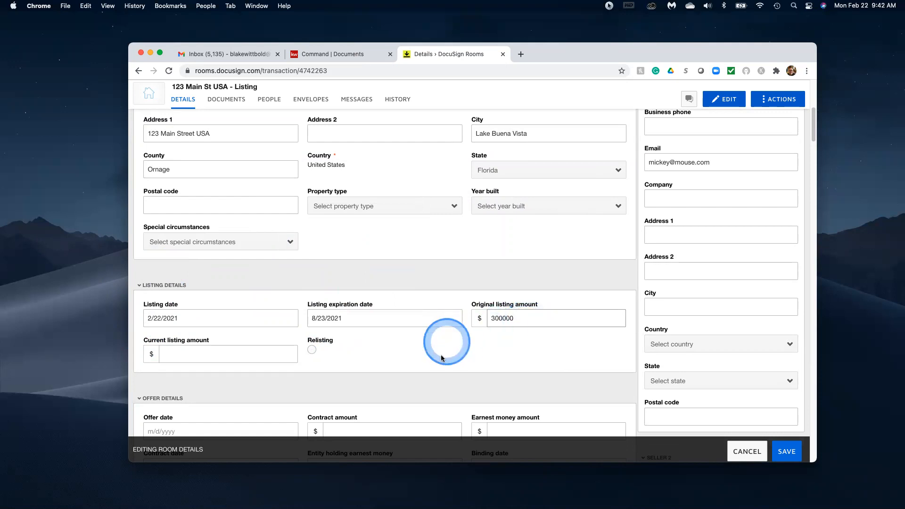
Save the edited room details so the header shows 123 Main Street USA, Lake Buena Vista, FL.
scroll(441, 358, down, 2)
scroll(441, 358, down, 3)
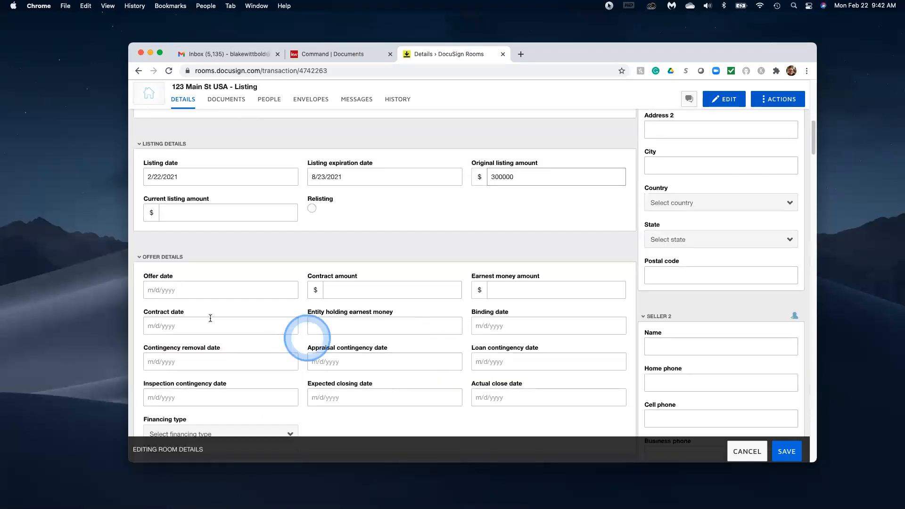
scroll(422, 327, down, 1)
scroll(422, 327, down, 3)
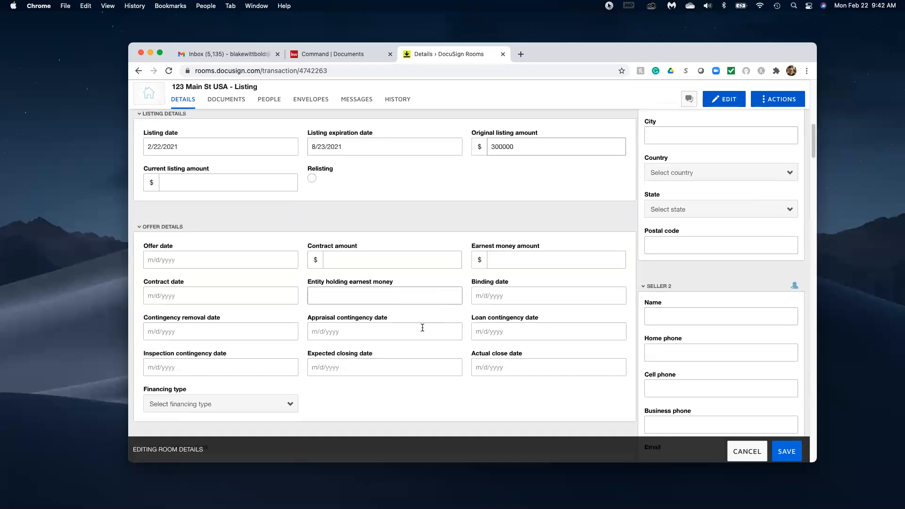
scroll(423, 328, down, 1)
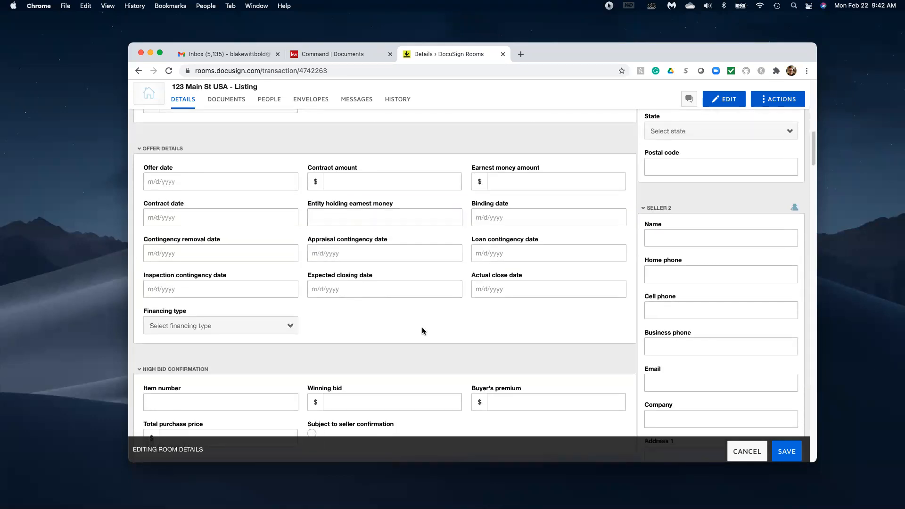
scroll(422, 330, down, 2)
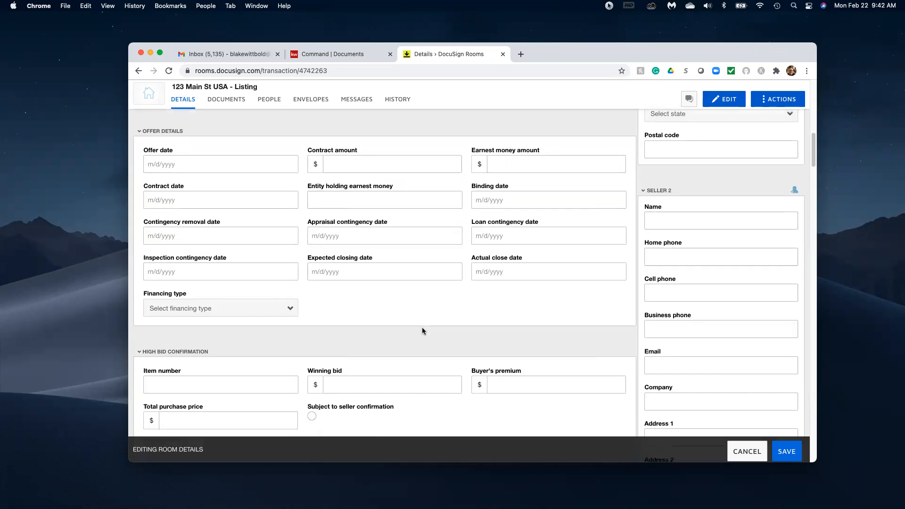
scroll(422, 330, down, 6)
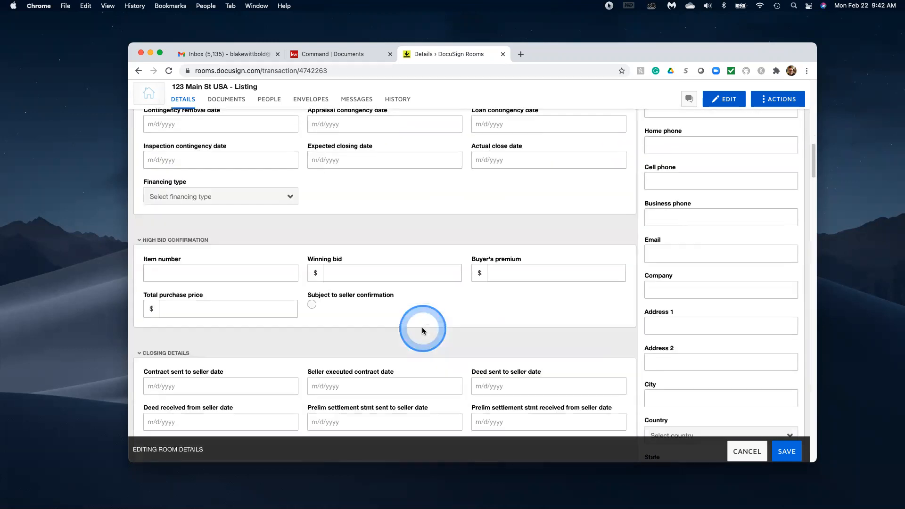
scroll(422, 330, down, 10)
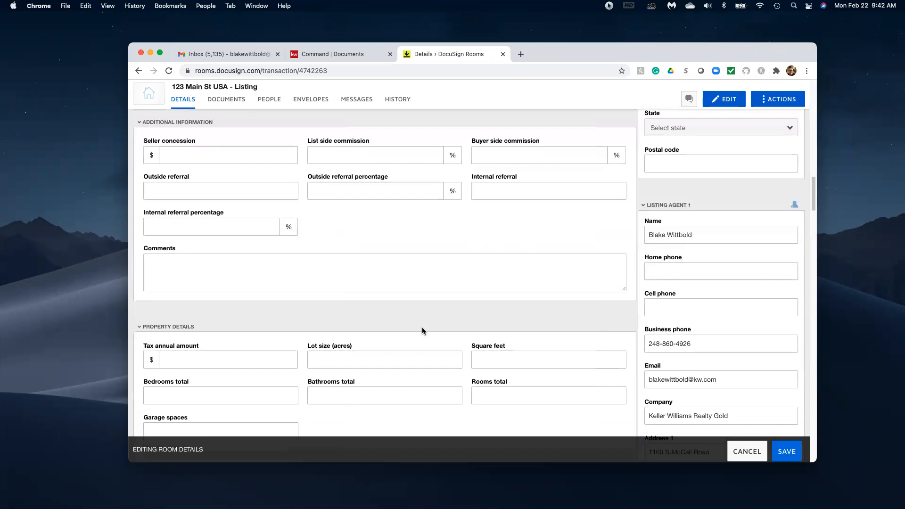
scroll(697, 196, up, 8)
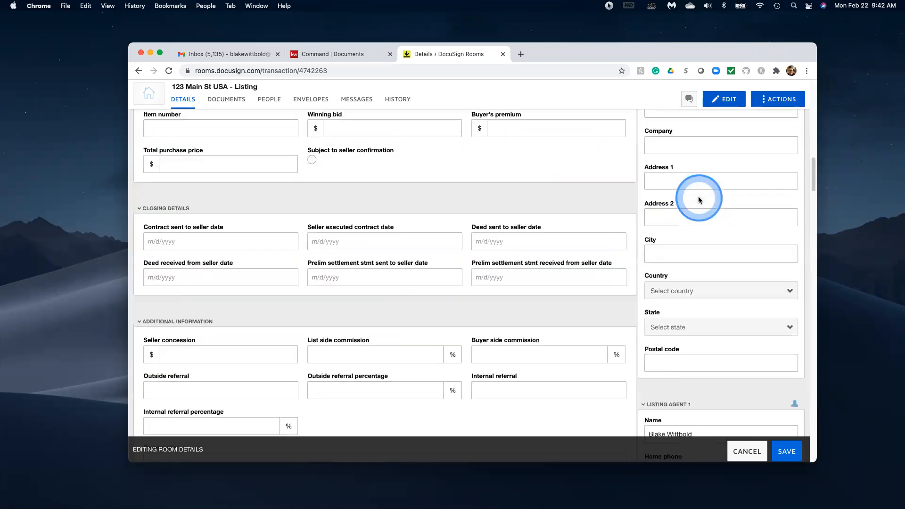
scroll(697, 196, up, 15)
scroll(697, 196, down, 12)
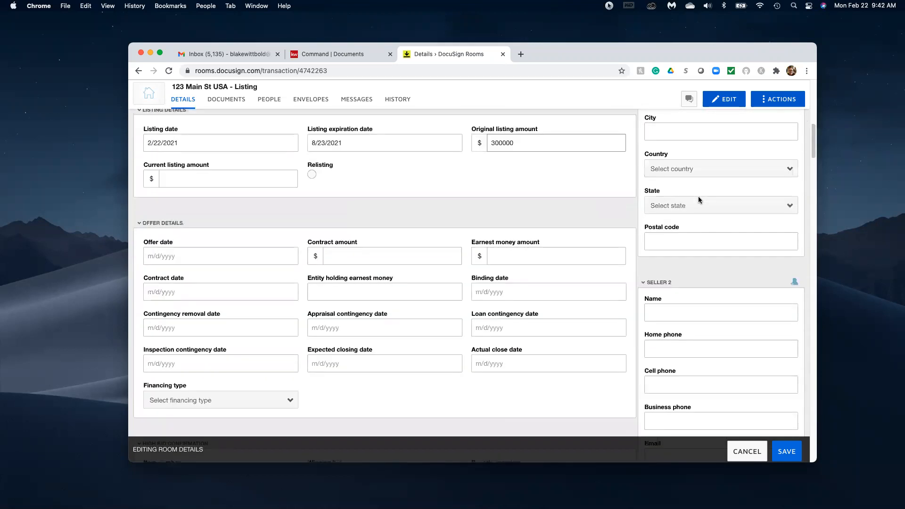
scroll(697, 196, down, 14)
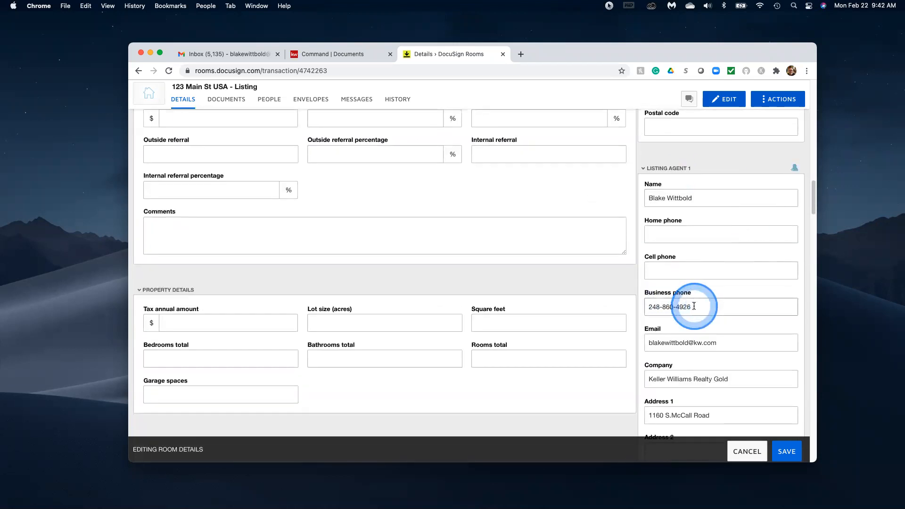
scroll(692, 301, down, 11)
scroll(694, 306, up, 12)
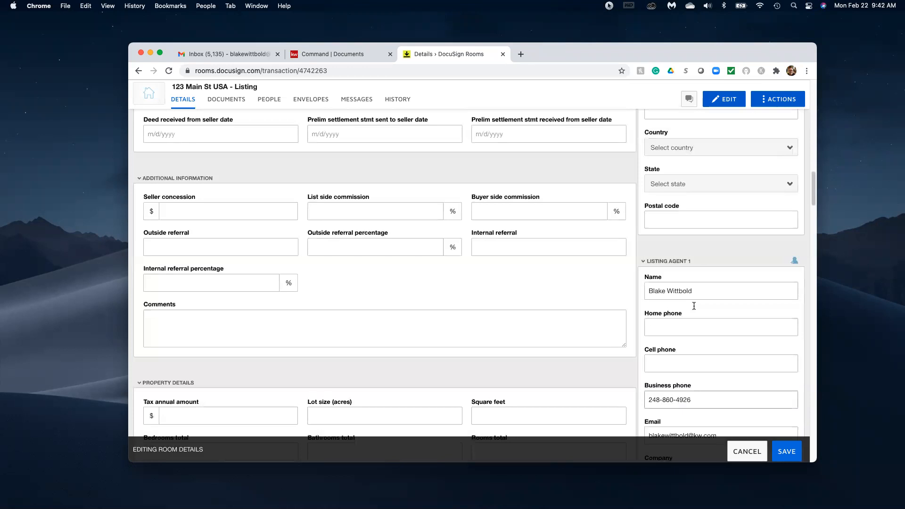
click(786, 452)
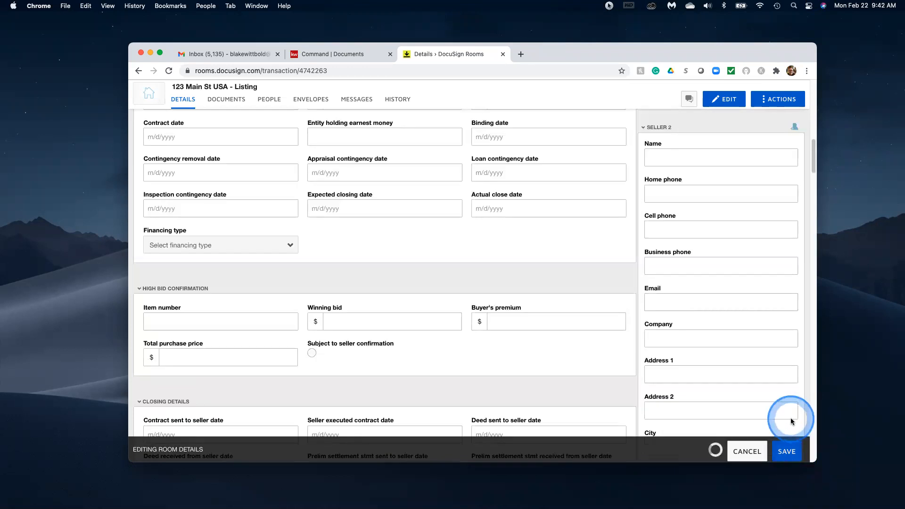
scroll(419, 250, up, 1)
scroll(418, 249, up, 15)
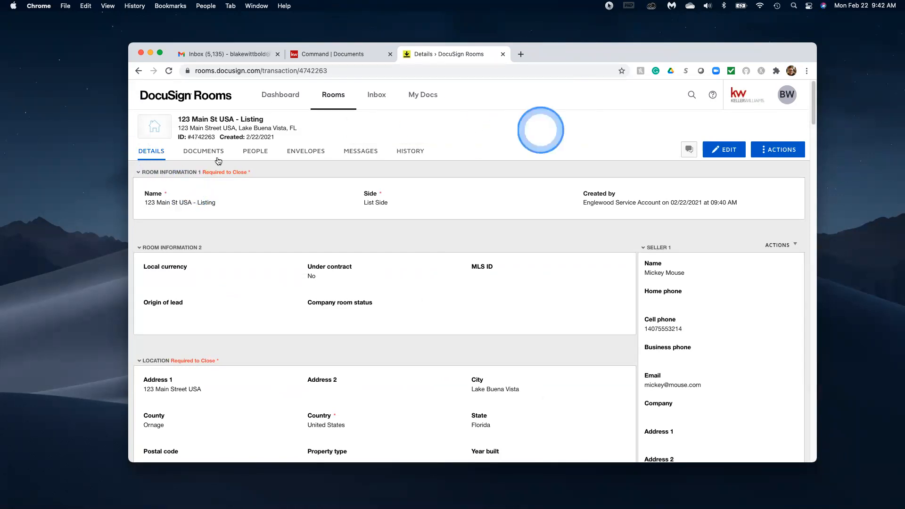
Start adding DocuSign Forms to the room's documents from the Listings PKG - Single Family group.
click(199, 155)
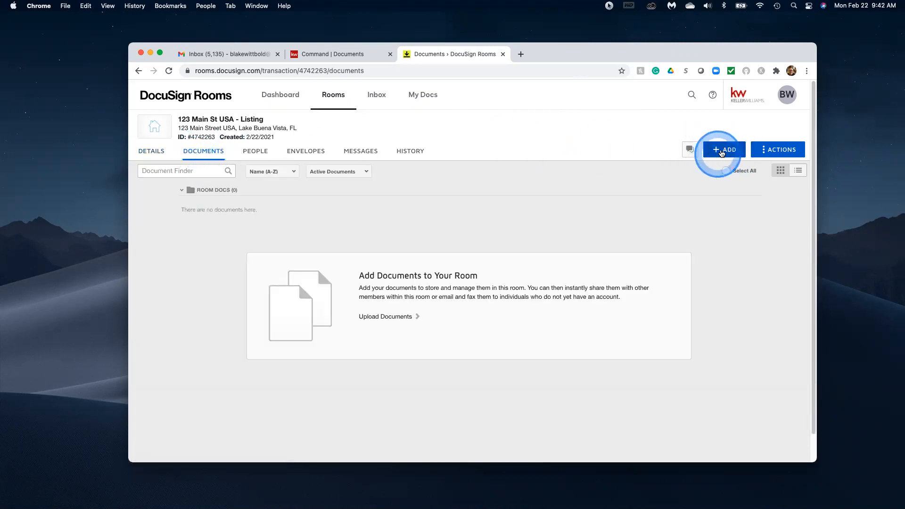
click(721, 151)
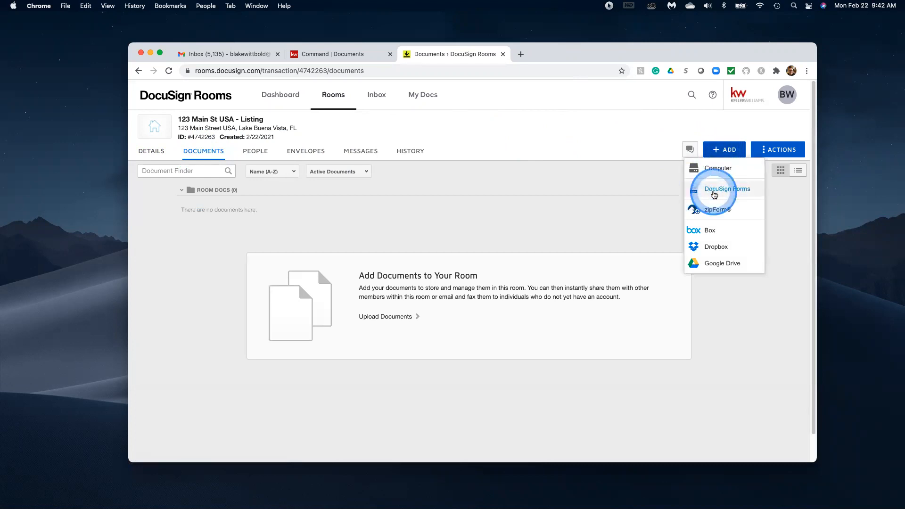
click(713, 189)
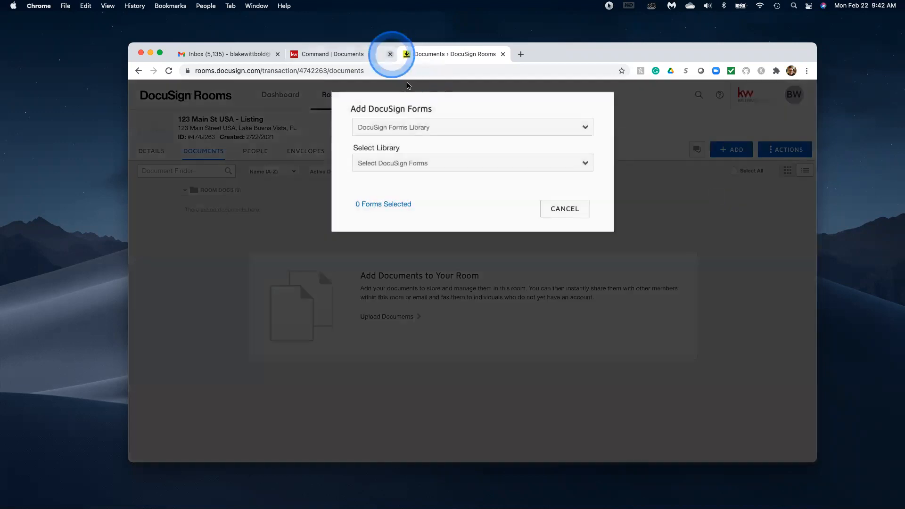
click(452, 128)
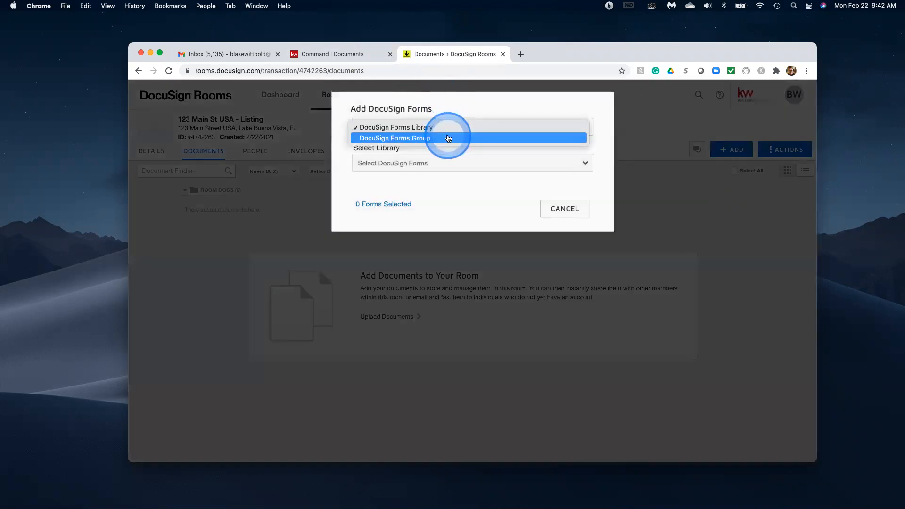
click(436, 138)
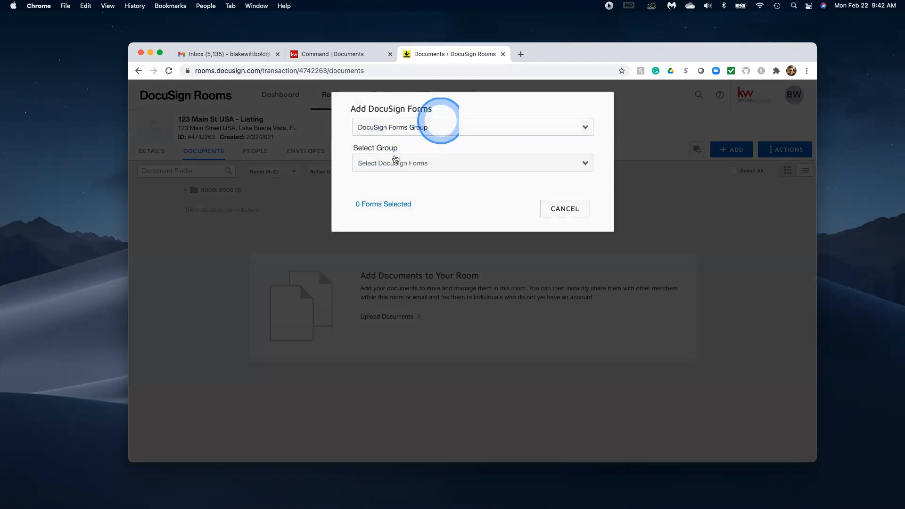
click(506, 169)
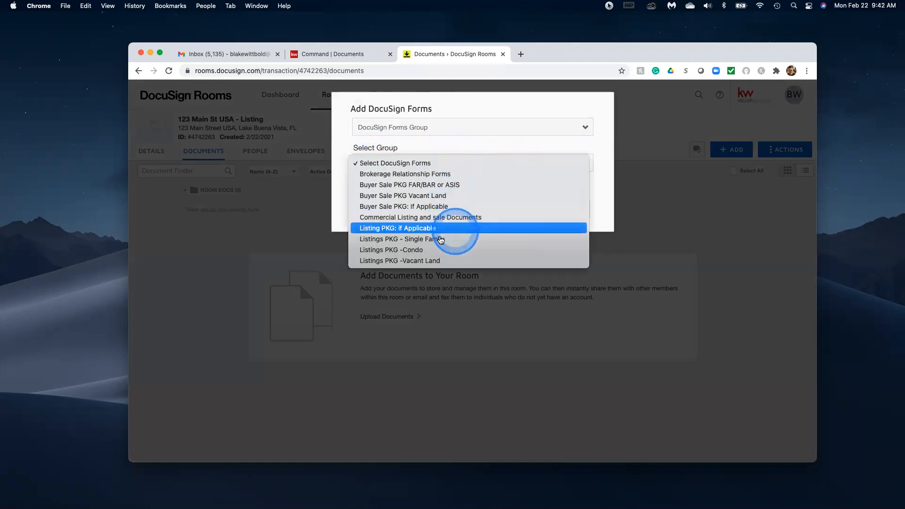
click(440, 239)
click(518, 205)
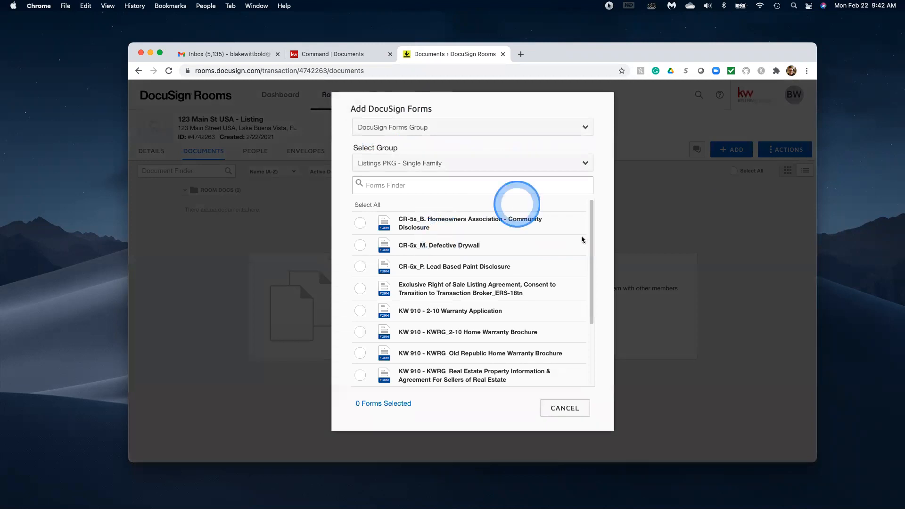
Select Exclusive Right of Sale, KW 910 2-10 Warranty Application, Real Estate Property Information and Residential Listing Form.
drag(589, 225, 584, 258)
scroll(360, 262, up, 2)
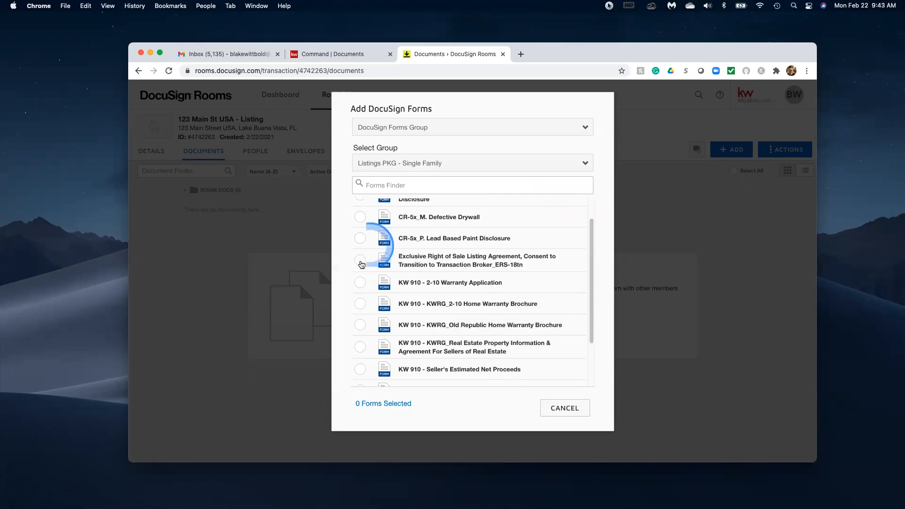
click(360, 261)
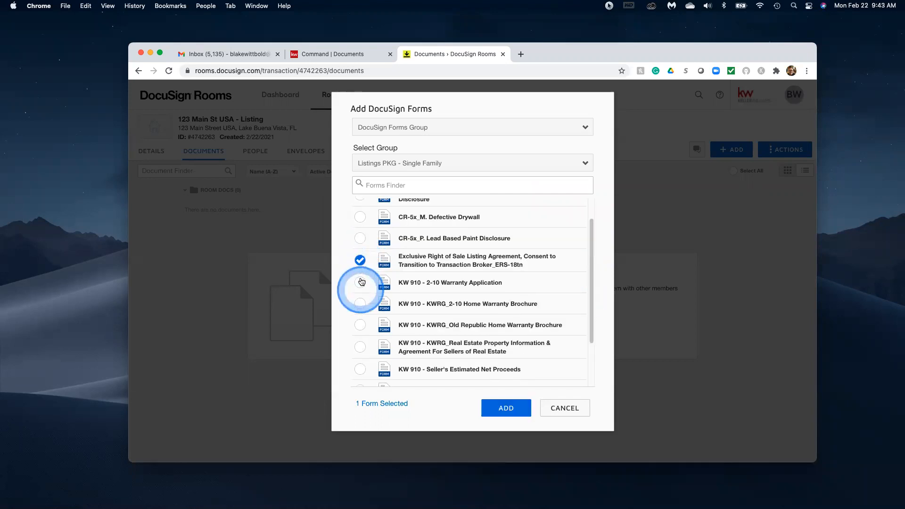
click(361, 281)
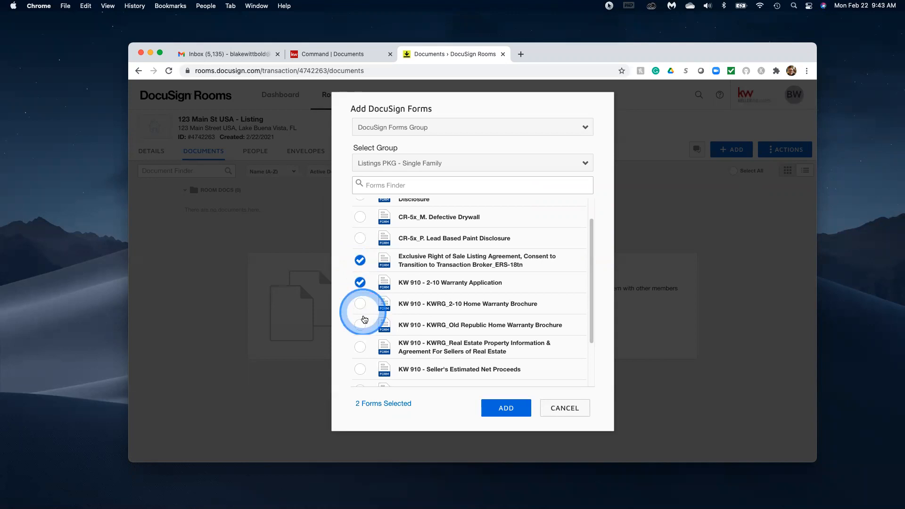
click(359, 348)
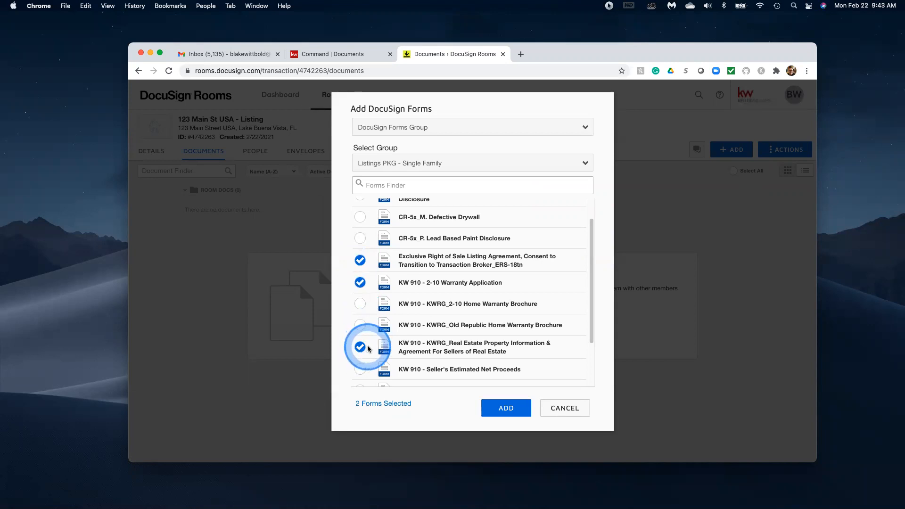
scroll(359, 347, down, 2)
click(360, 342)
Select Sellers Property Disclosure, Wire Fraud Prevention Notice, Lead Based Paint, HOA disclosure and Seller's Estimated Net Proceeds.
scroll(365, 344, down, 1)
click(360, 351)
click(360, 372)
scroll(468, 198, up, 4)
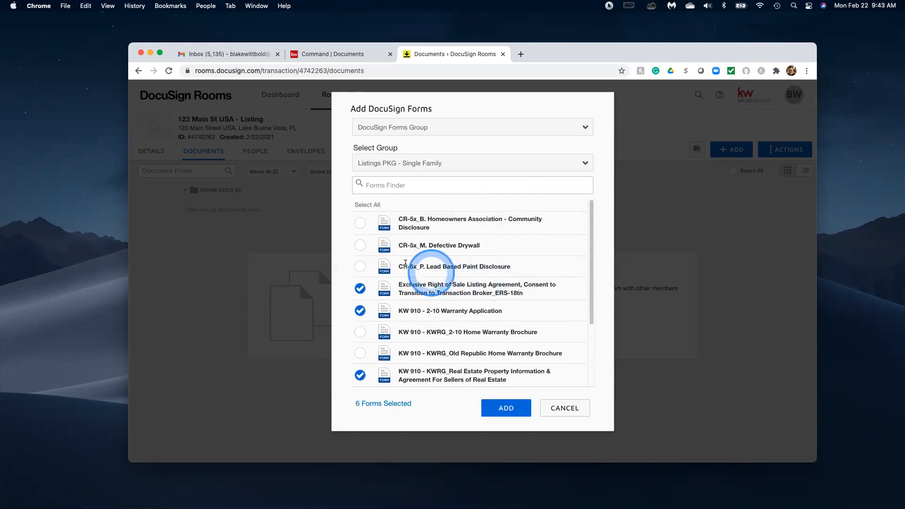
click(360, 267)
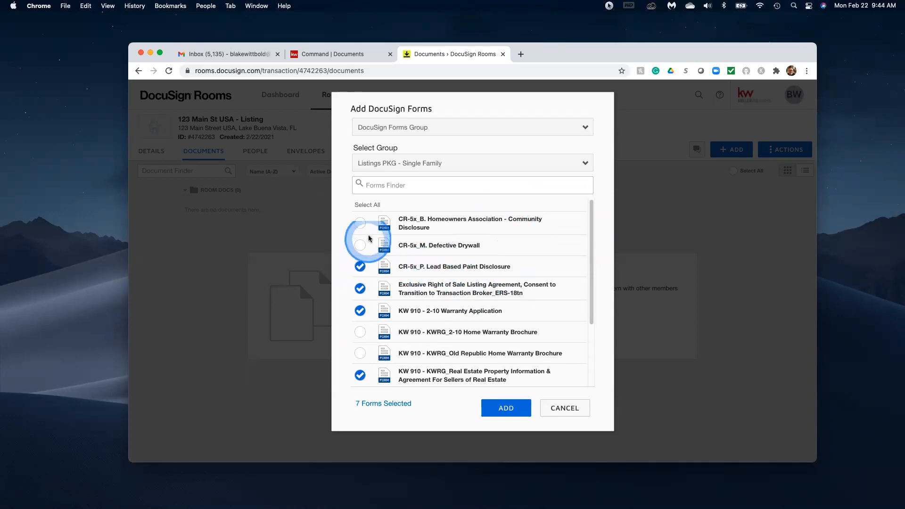
click(361, 223)
scroll(499, 293, down, 2)
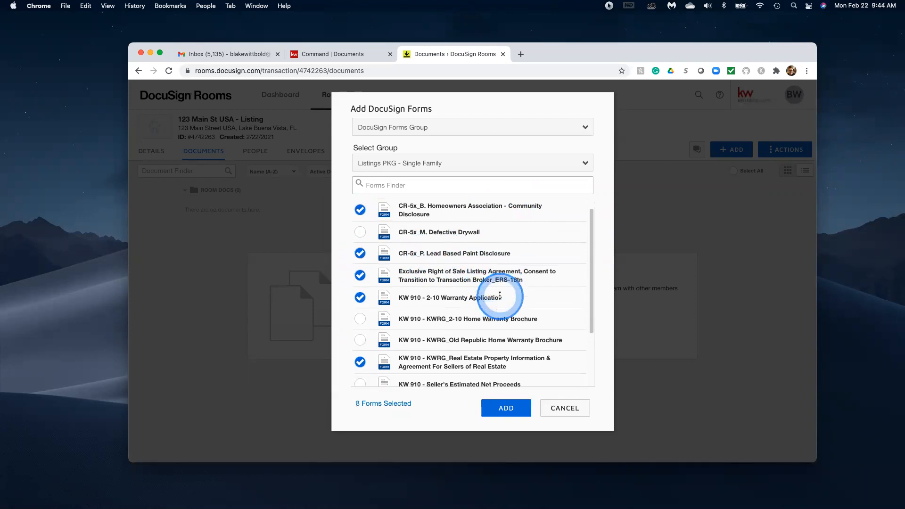
scroll(499, 295, down, 2)
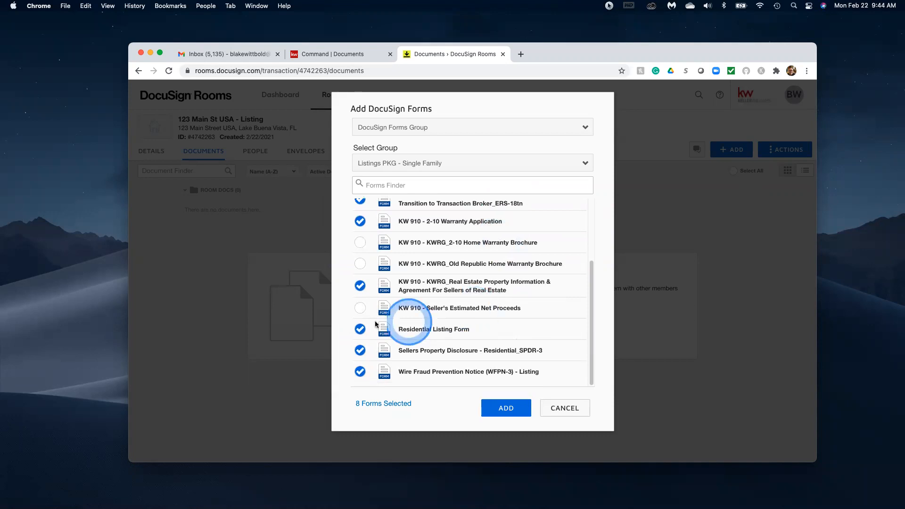
click(360, 307)
Add the selected forms to the room, then check the listing checklist in Command.
click(505, 408)
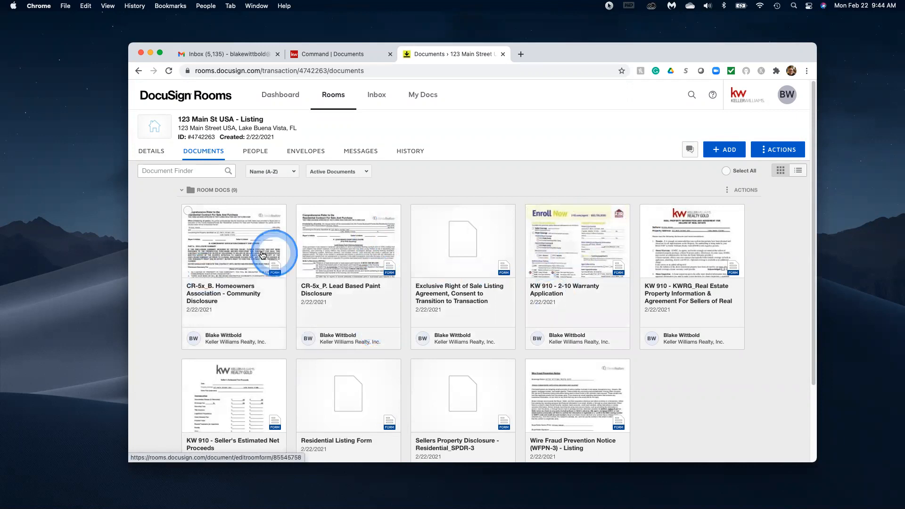
click(328, 55)
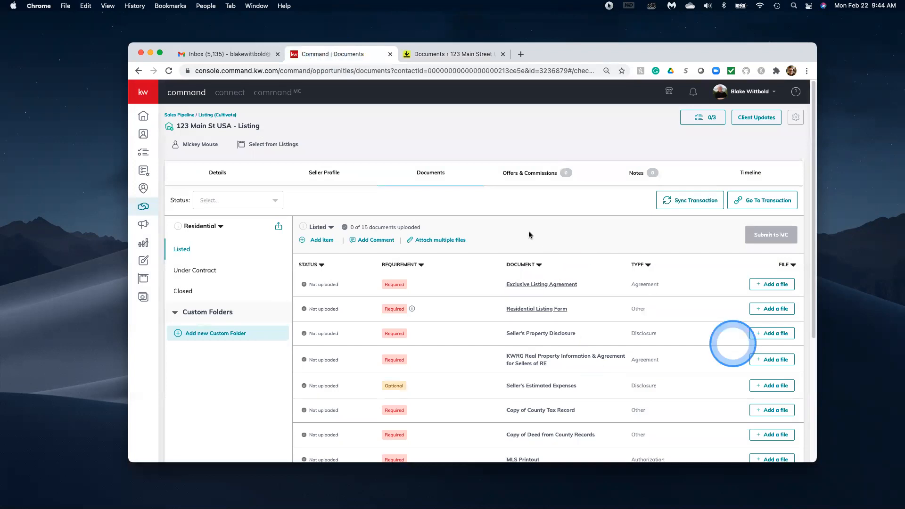
click(453, 54)
Back in the room's documents, bring up the options for adding more documents.
click(183, 308)
click(311, 339)
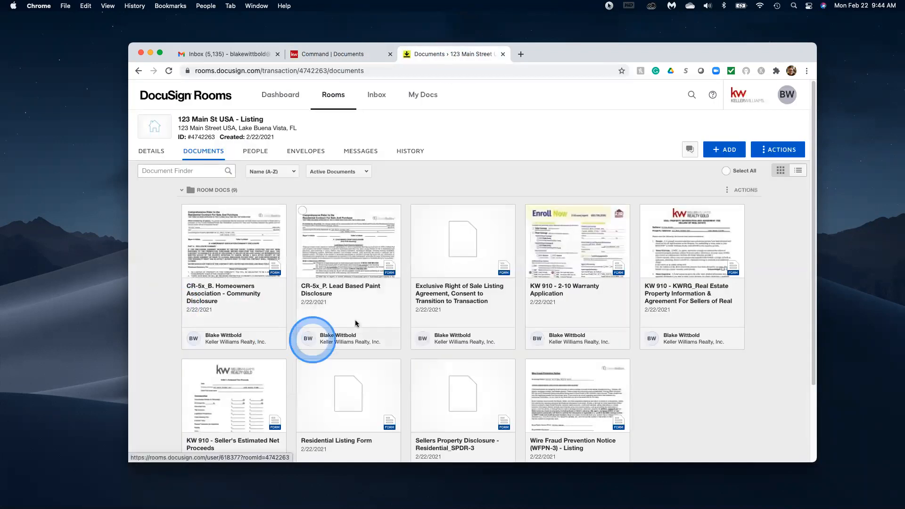
scroll(724, 147, down, 3)
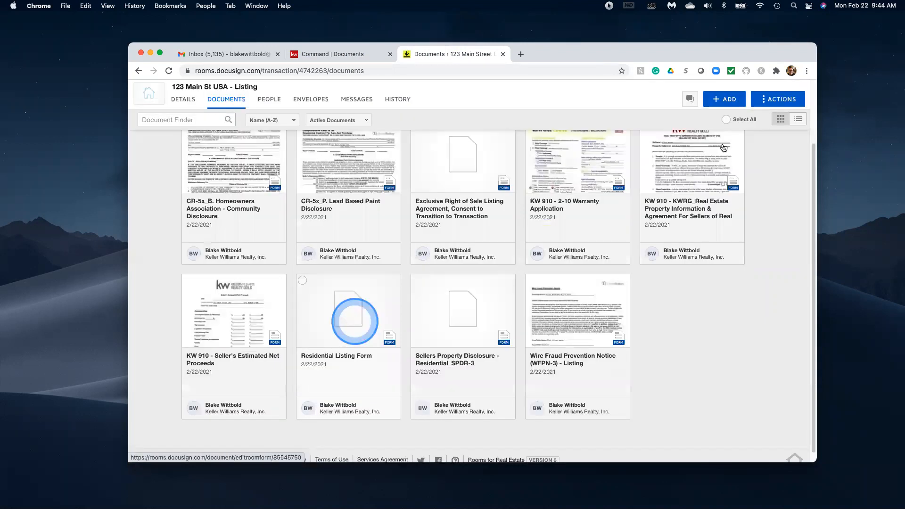
scroll(719, 161, up, 3)
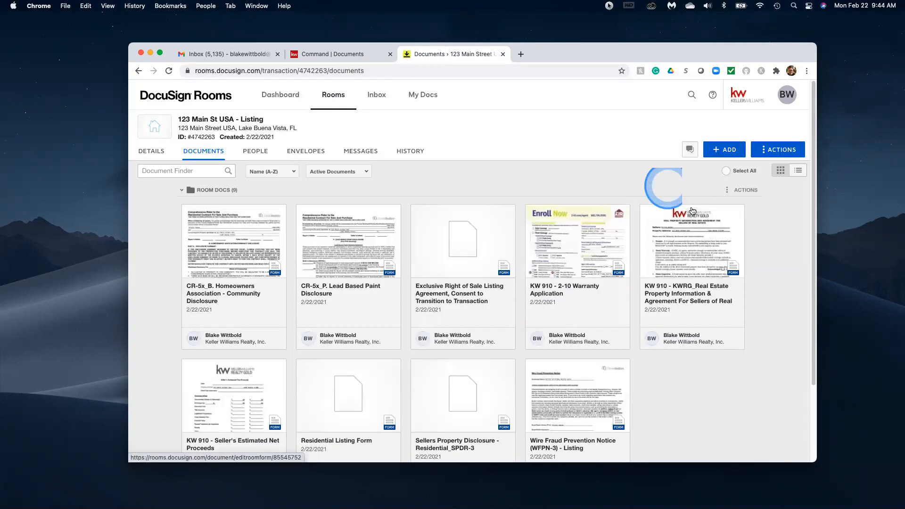
click(721, 152)
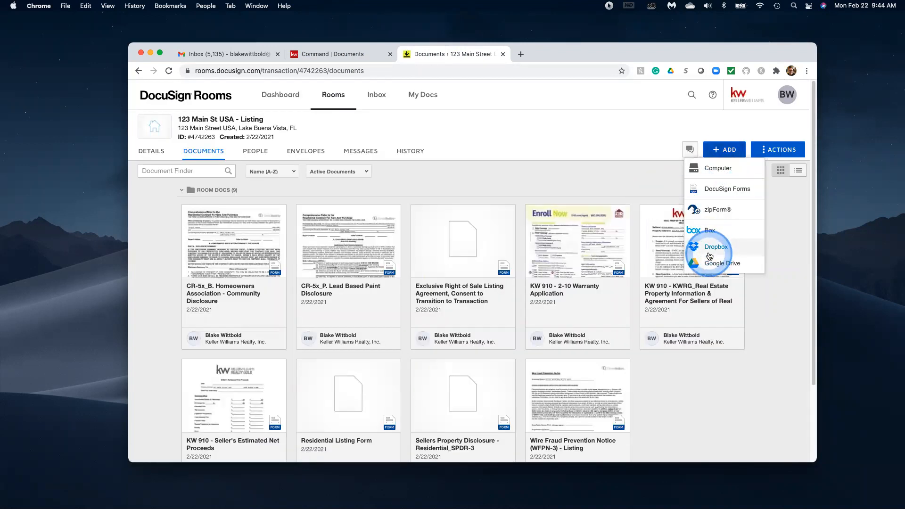
Upload the FR2021 Leadership Guide PDF from the computer into the room.
click(720, 167)
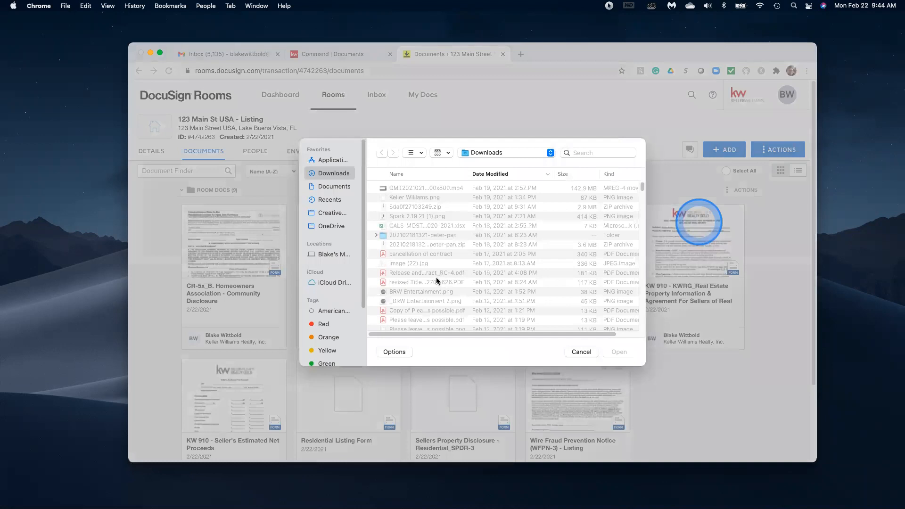
scroll(431, 275, down, 3)
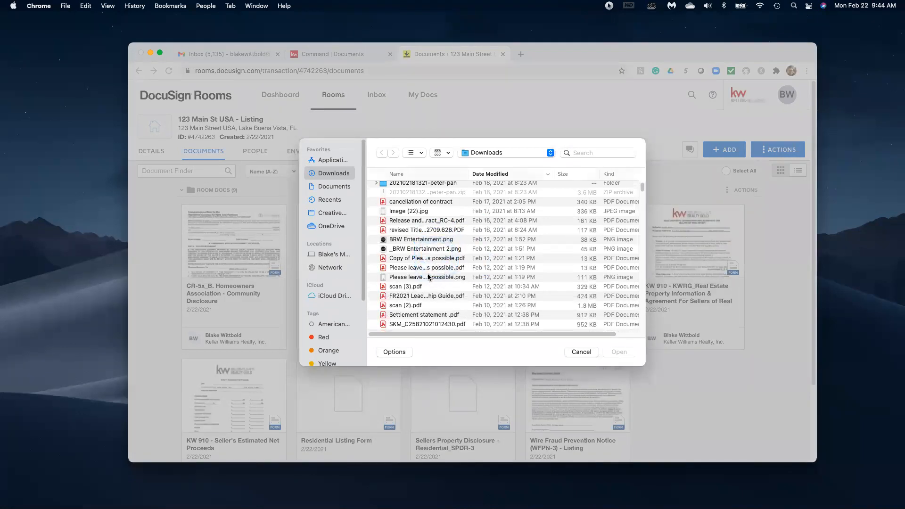
scroll(417, 247, down, 3)
click(417, 241)
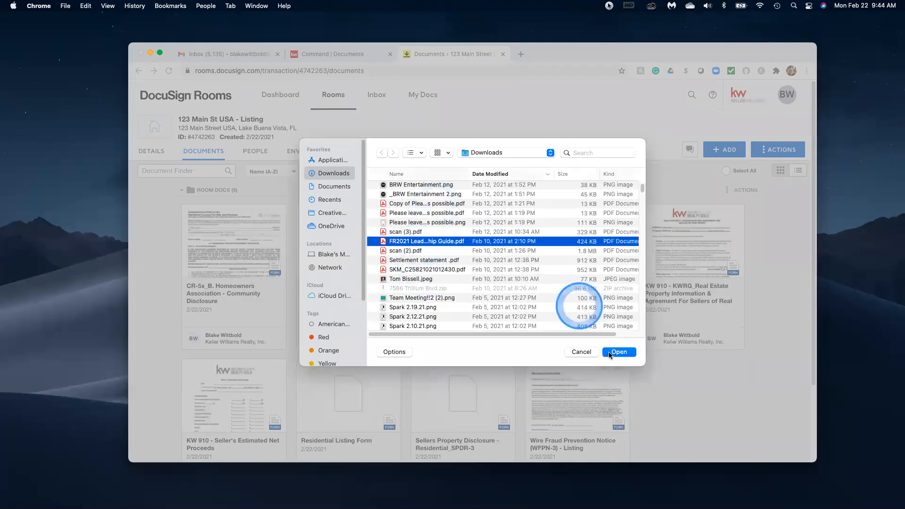
click(617, 351)
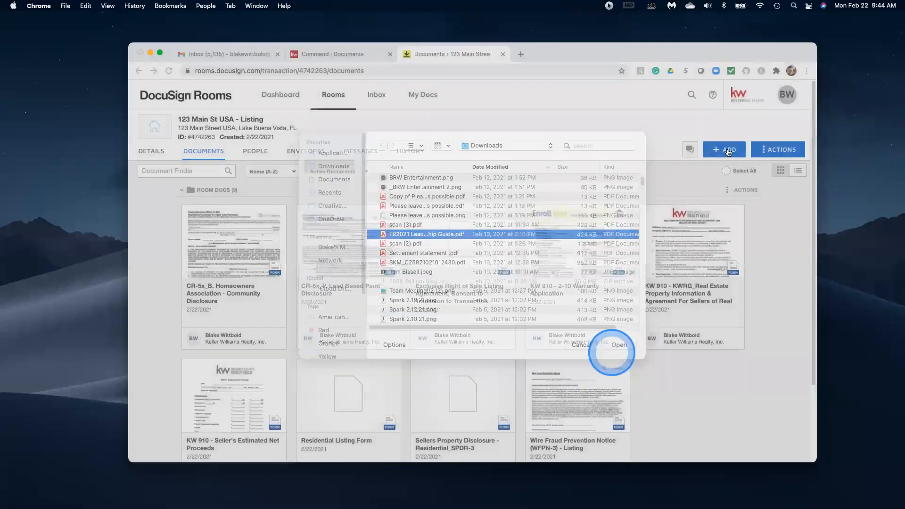
Upload 36 Touch_Pop-Bys.pdf from Downloads into the room as well.
click(728, 153)
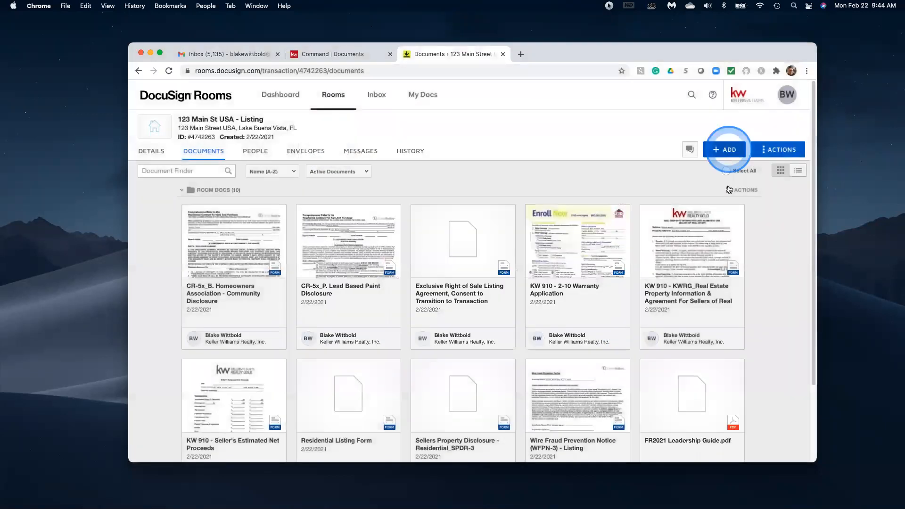
click(719, 175)
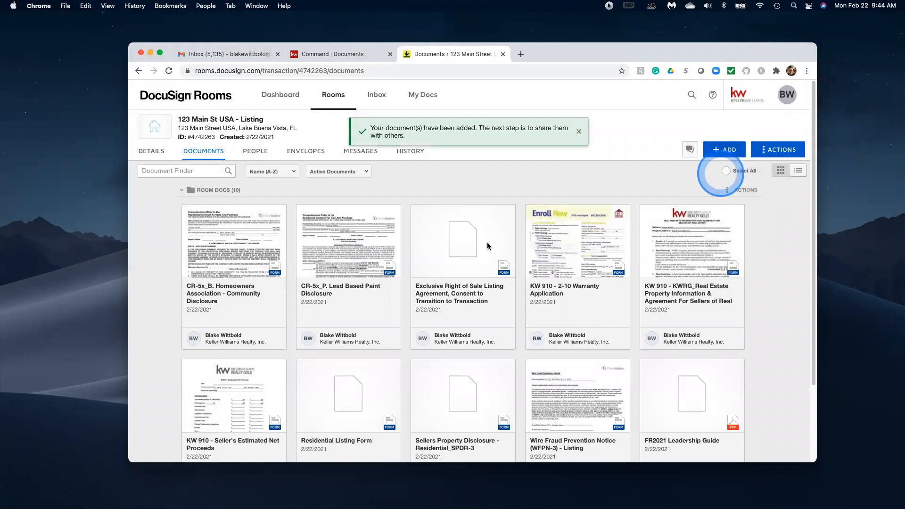
scroll(479, 285, down, 5)
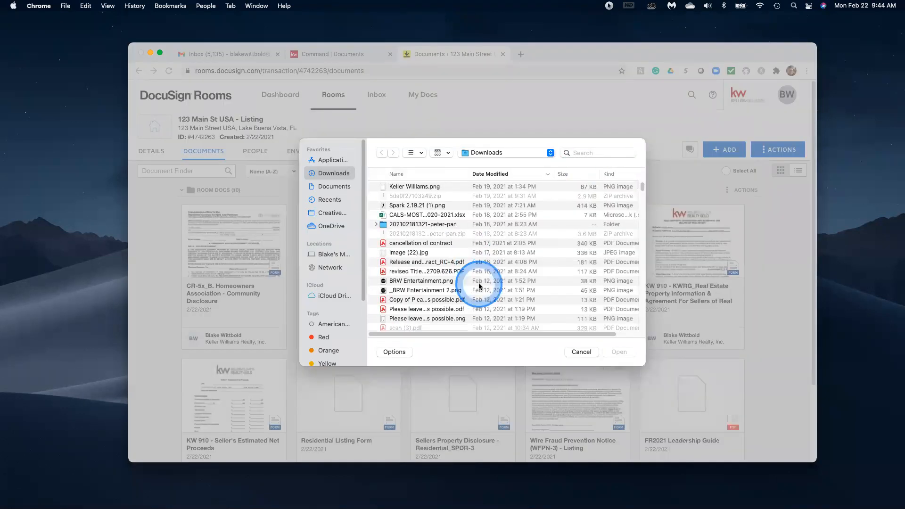
scroll(479, 286, down, 4)
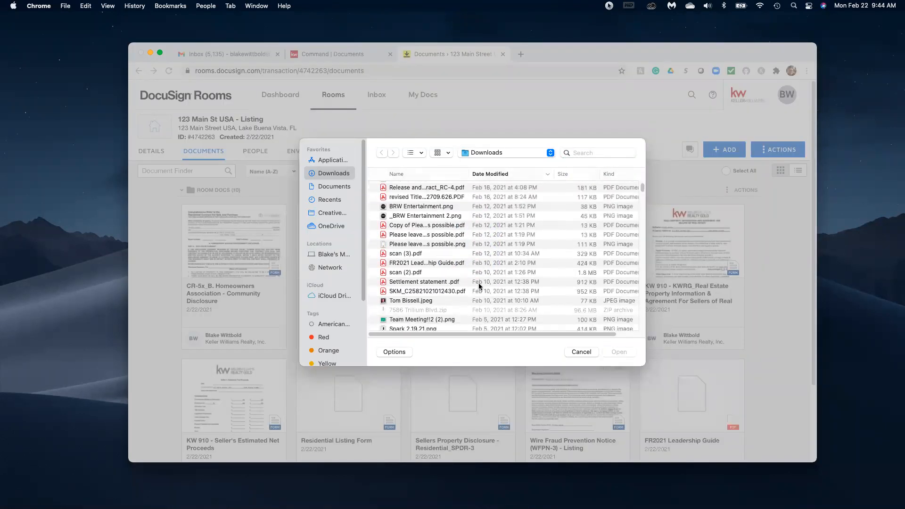
scroll(428, 266, down, 1)
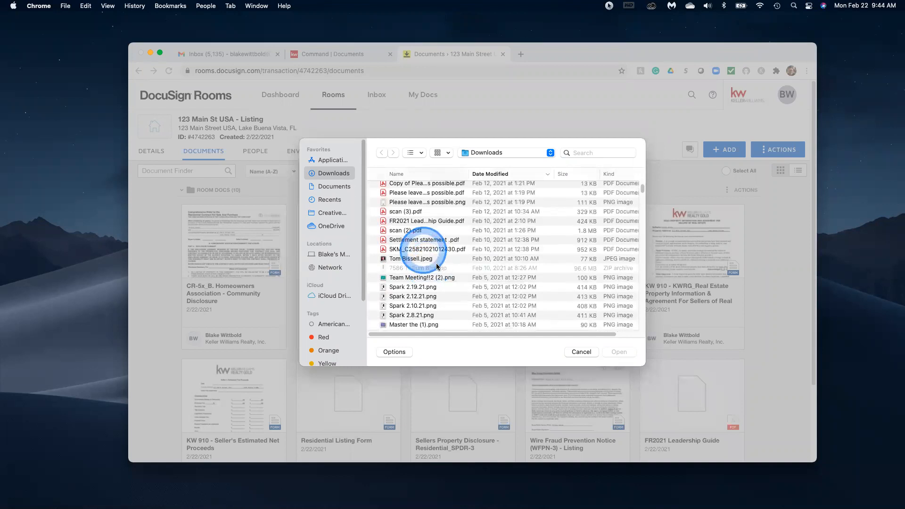
scroll(440, 265, down, 4)
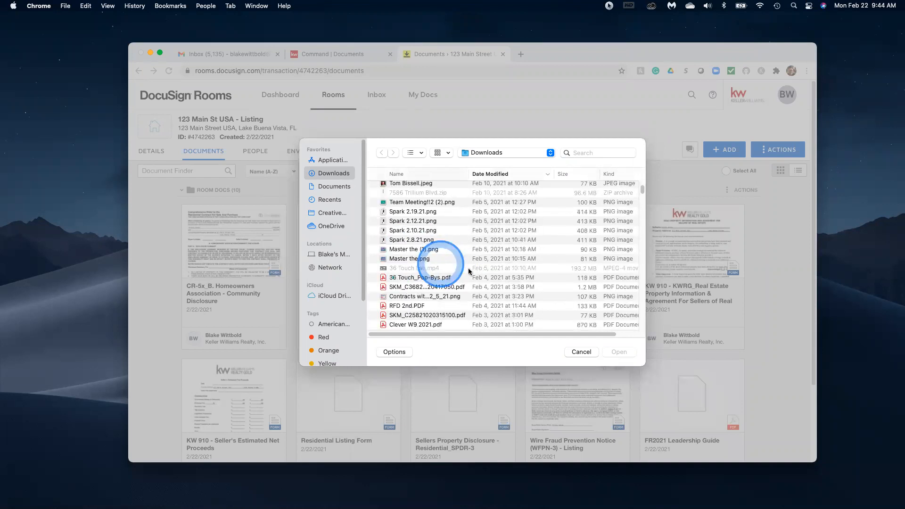
scroll(469, 270, down, 3)
click(409, 231)
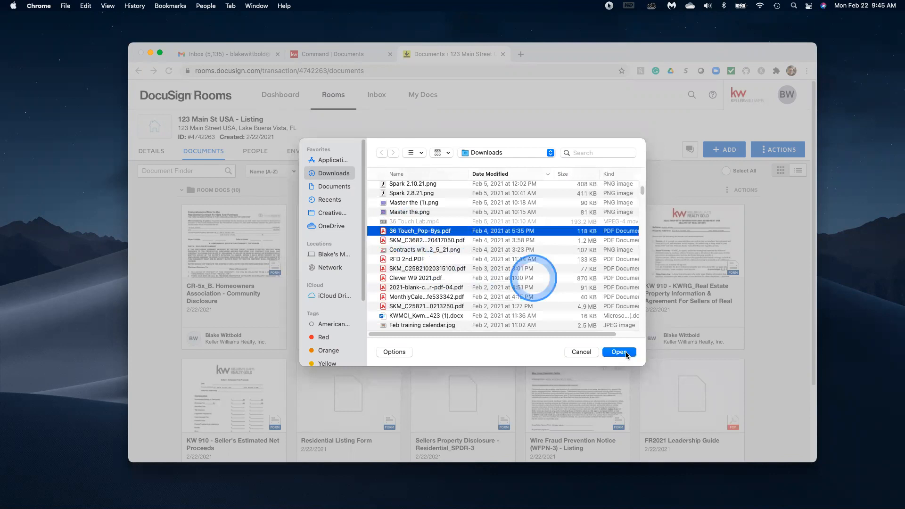
click(620, 351)
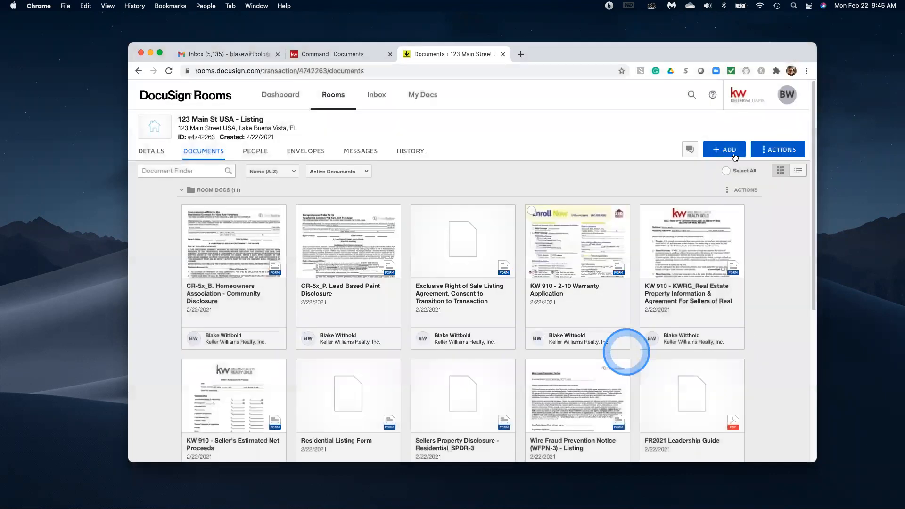
Upload MonthlyCalendar-6019bfe533342 PDF from Downloads, bringing Room Docs to 12.
scroll(725, 138, down, 1)
click(726, 136)
click(728, 161)
click(465, 183)
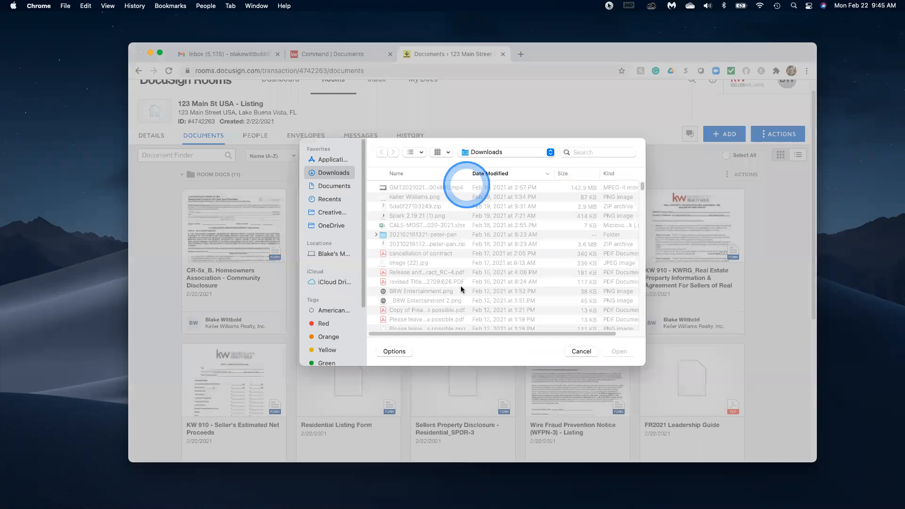
click(461, 290)
scroll(461, 290, down, 5)
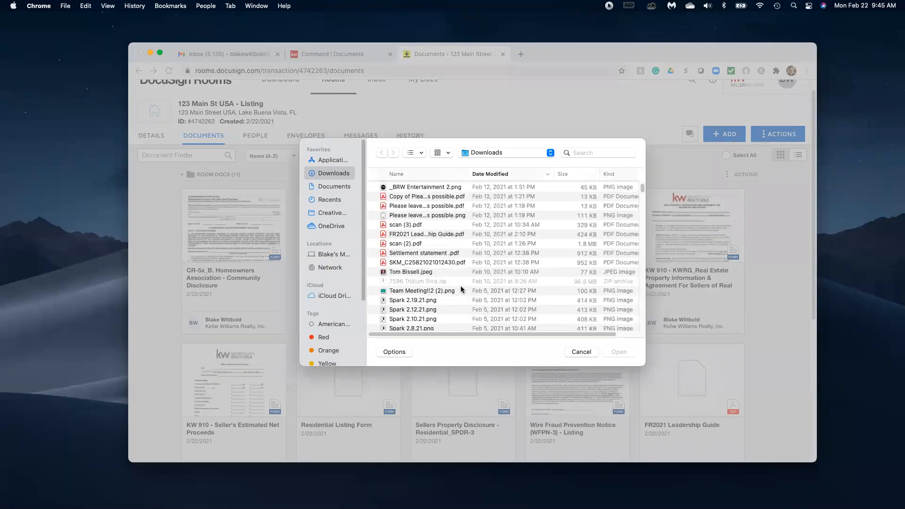
scroll(460, 290, up, 2)
scroll(461, 289, down, 1)
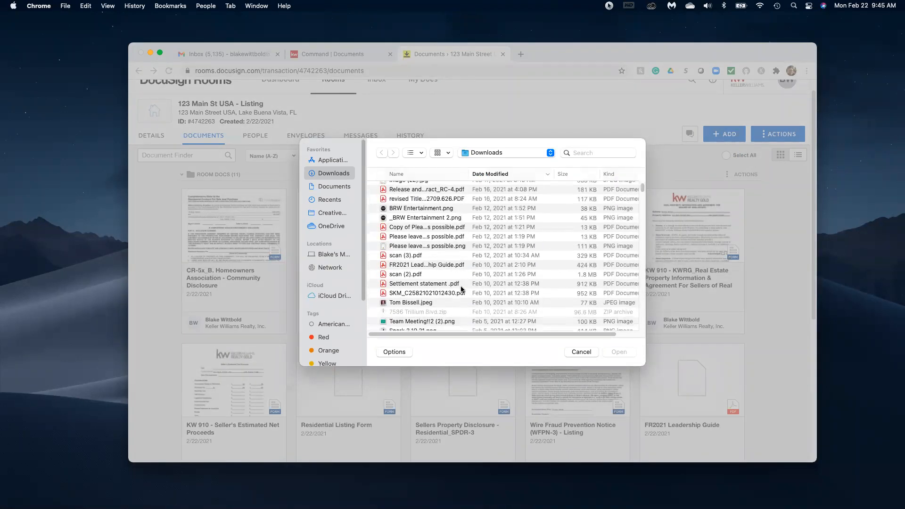
scroll(461, 289, down, 1)
scroll(471, 285, down, 5)
scroll(471, 290, down, 5)
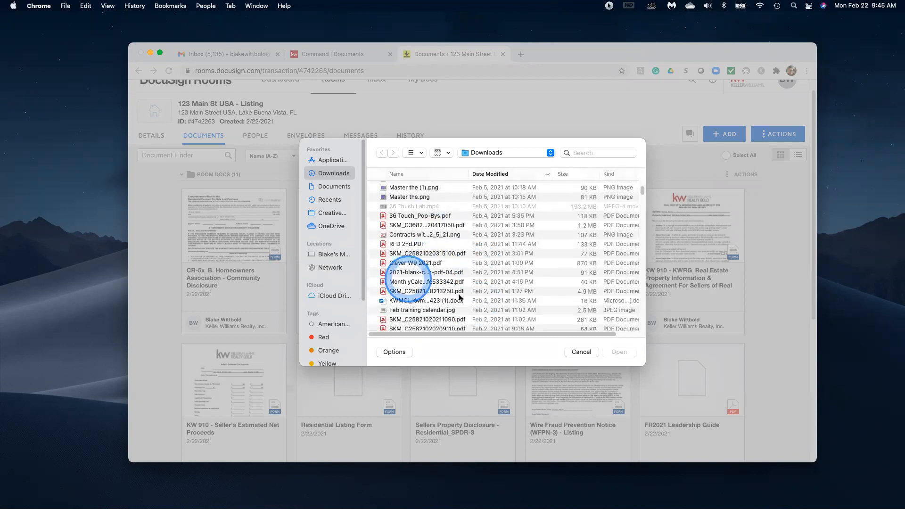
click(408, 281)
click(629, 352)
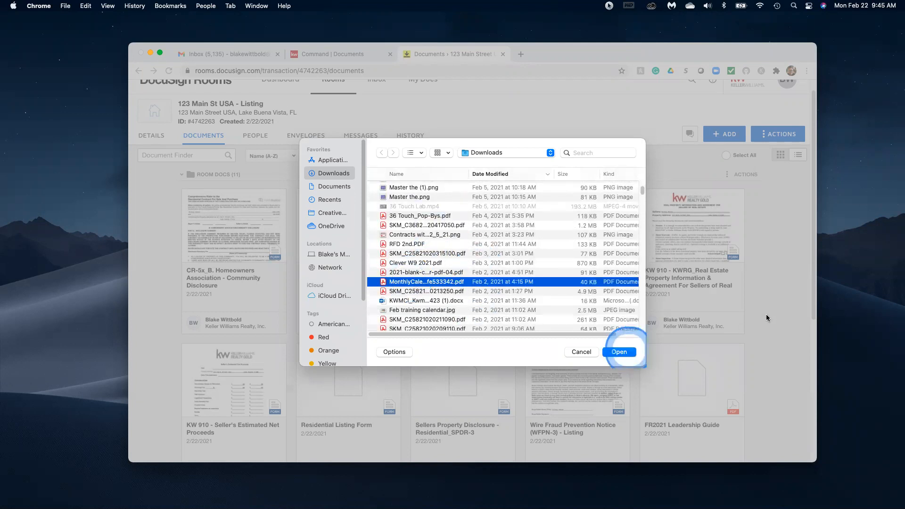
click(759, 313)
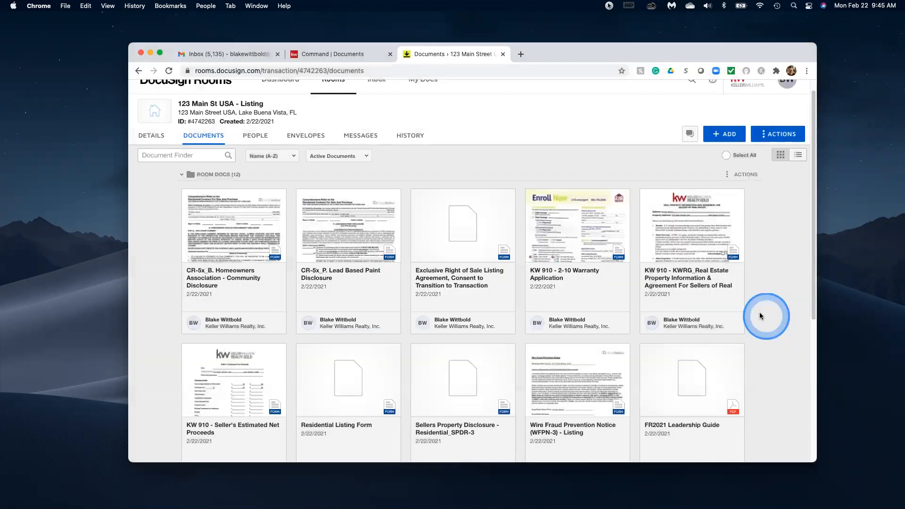
scroll(721, 264, down, 3)
click(729, 261)
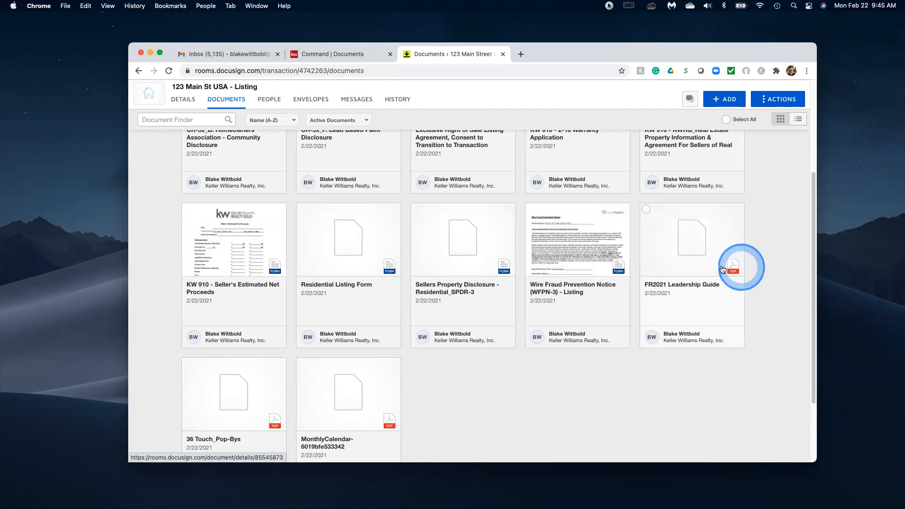
Check the FR2021 Leadership Guide, MonthlyCalendar and 36 Touch_Pop-Bys document cards.
click(645, 209)
click(302, 363)
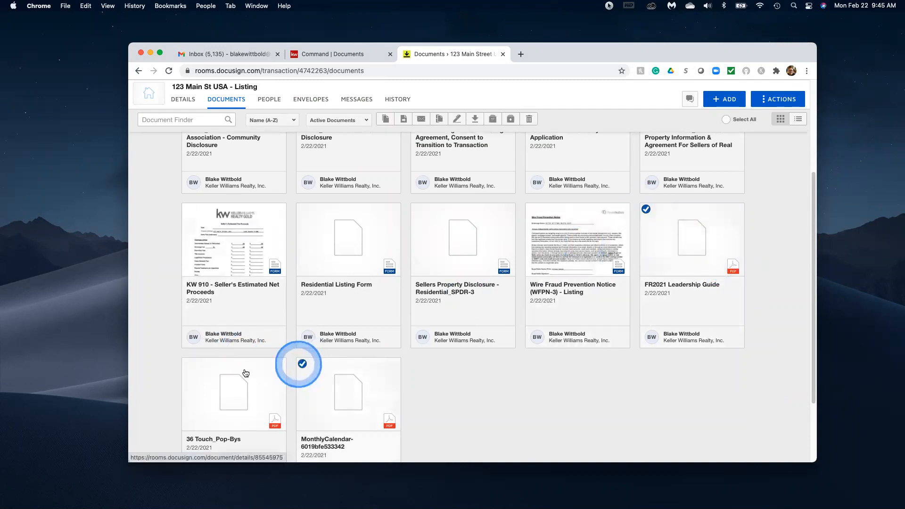
click(187, 363)
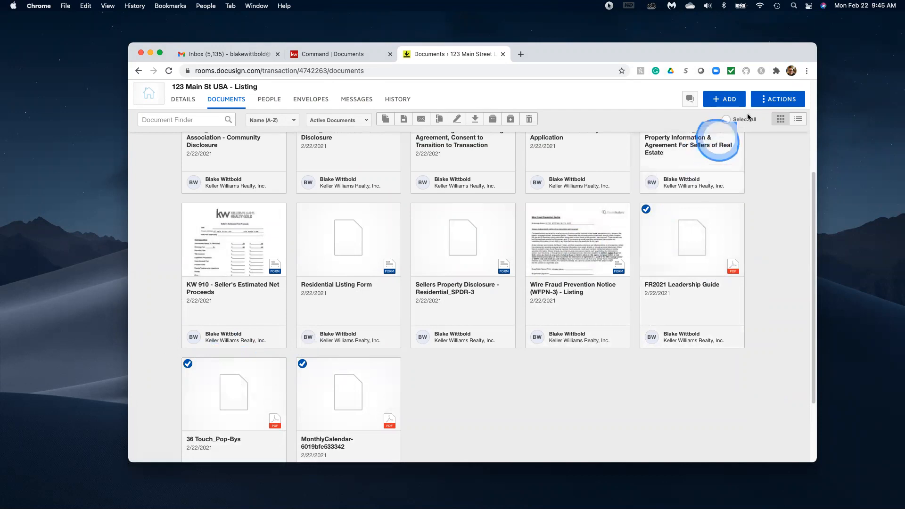
Add a new empty folder named Signed through the room's Actions menu.
click(766, 99)
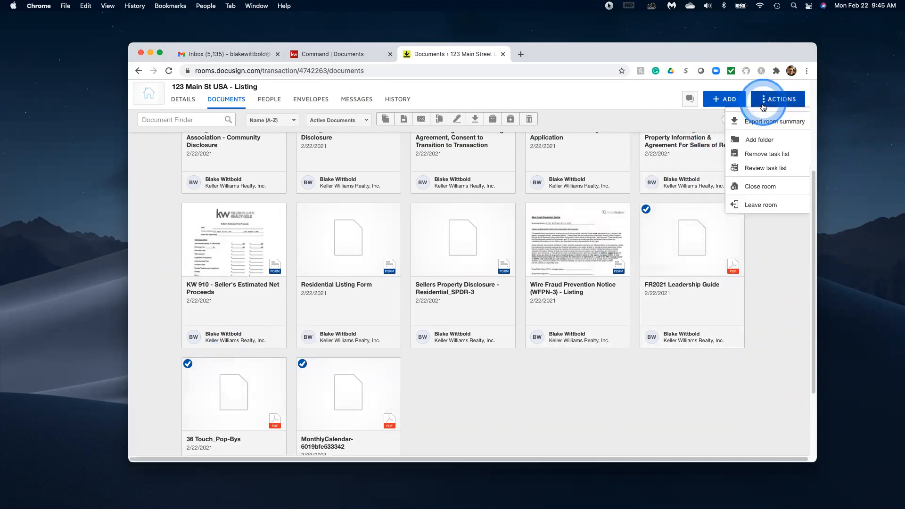
click(756, 139)
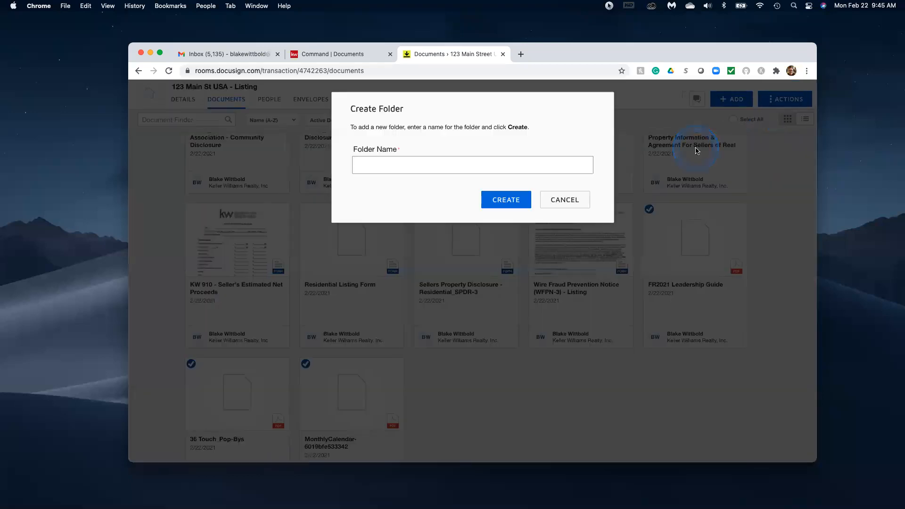
text(Signed)
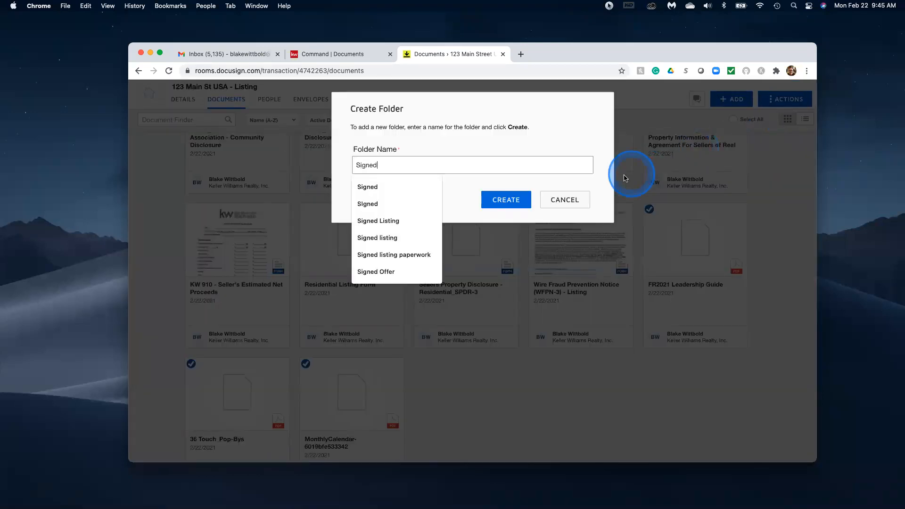
click(363, 193)
click(516, 202)
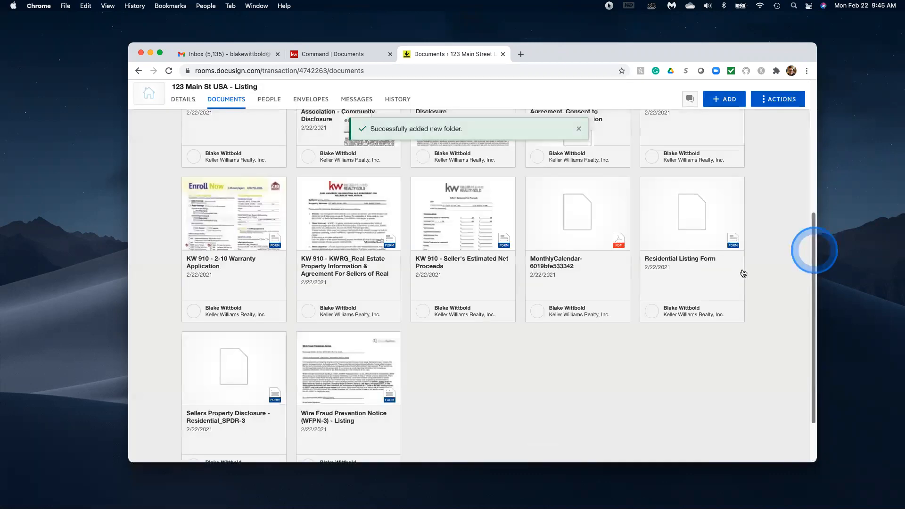
Re-check the MonthlyCalendar, FR2021 Leadership Guide and 36 Touch_Pop-Bys cards.
scroll(740, 275, up, 2)
click(701, 283)
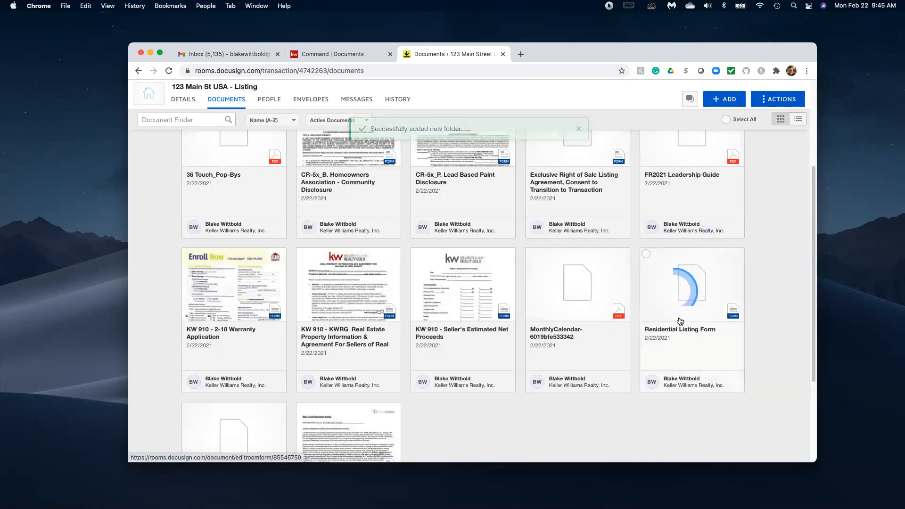
scroll(565, 281, down, 3)
scroll(526, 270, up, 3)
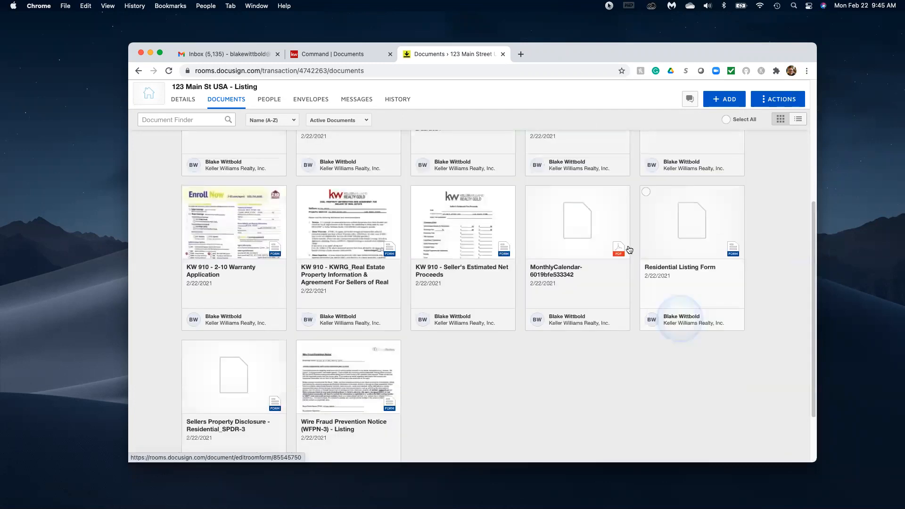
click(531, 269)
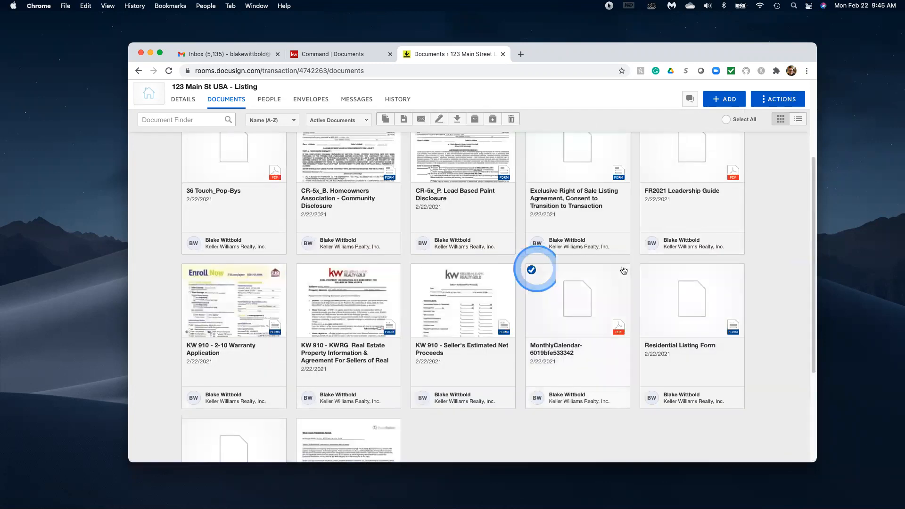
scroll(650, 261, up, 3)
click(646, 256)
click(187, 257)
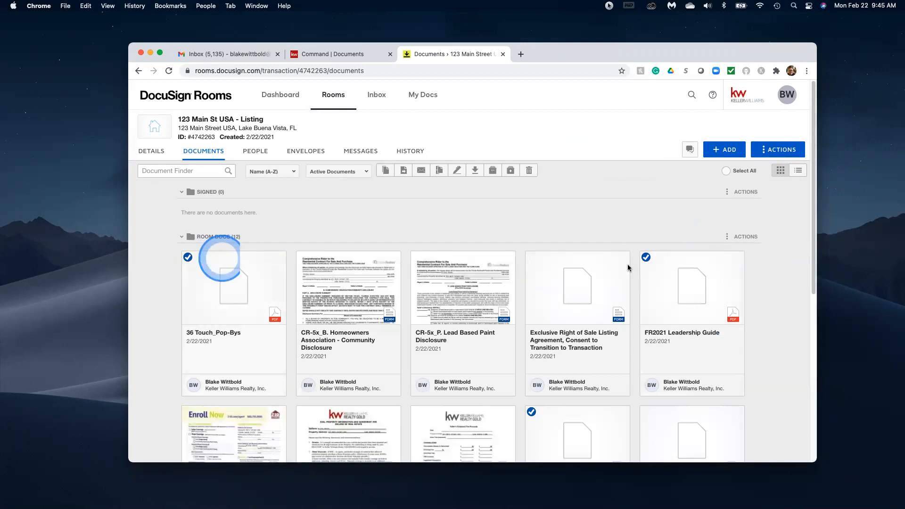
scroll(632, 265, down, 3)
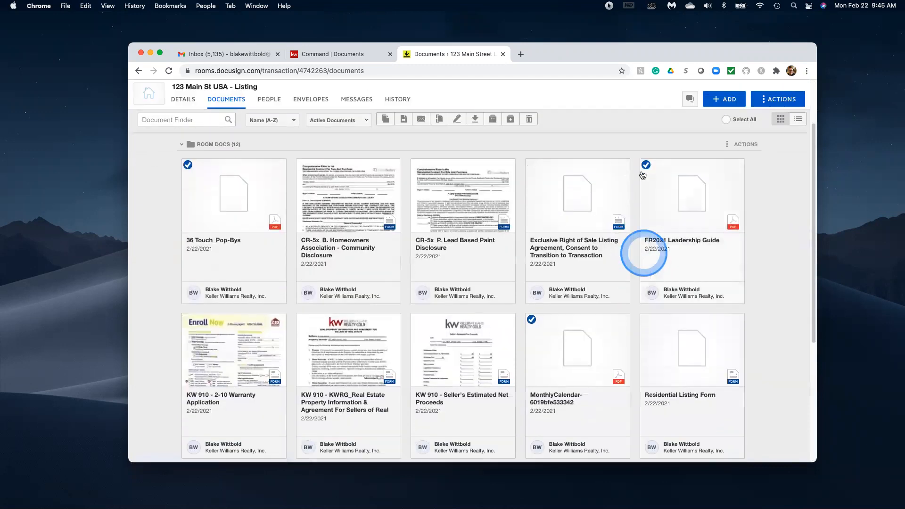
scroll(343, 197, up, 3)
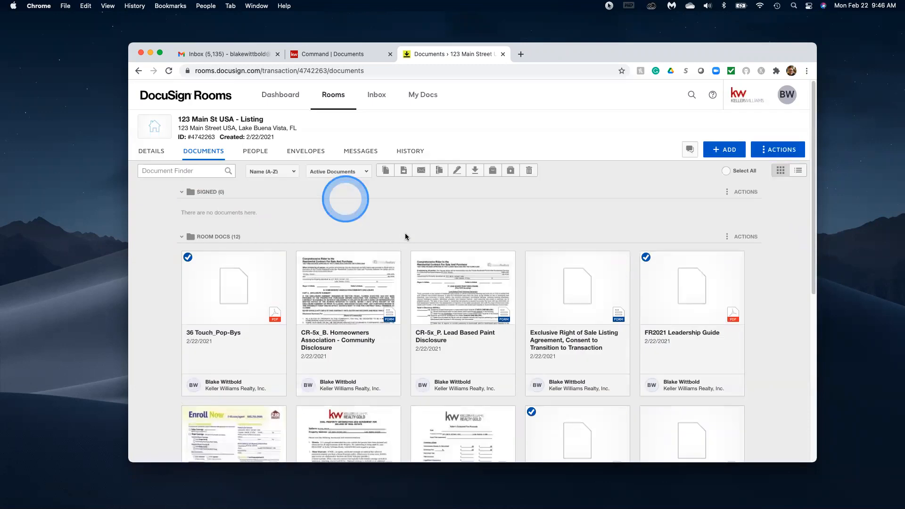
Move the three checked PDFs to the Signed folder via Folder (in Current Room).
click(401, 170)
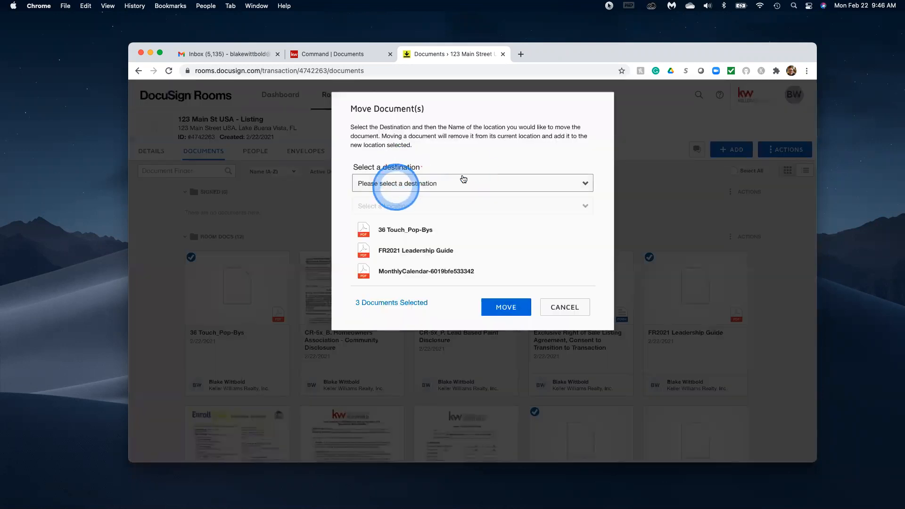
click(463, 178)
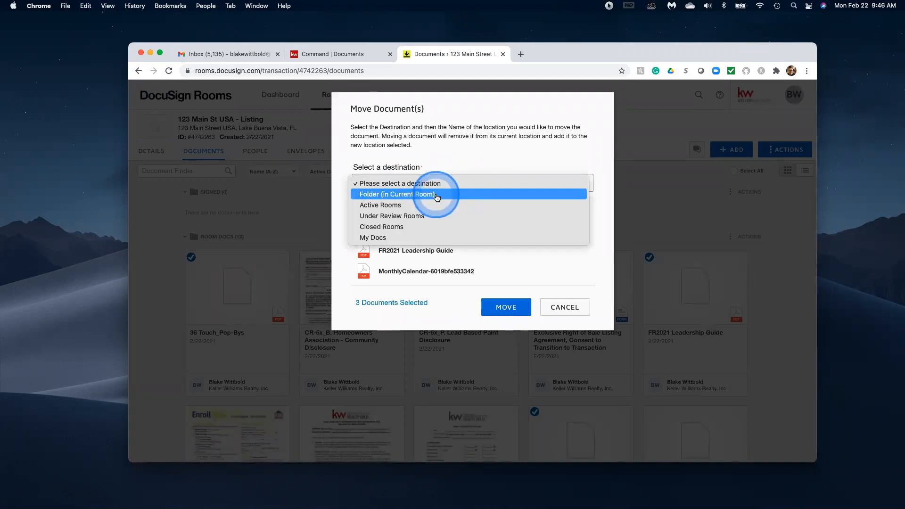
click(437, 197)
click(446, 206)
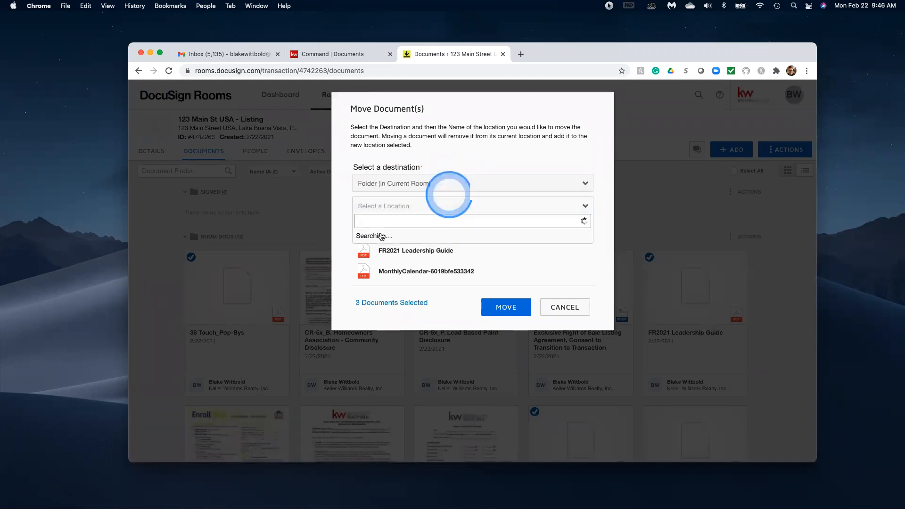
click(366, 236)
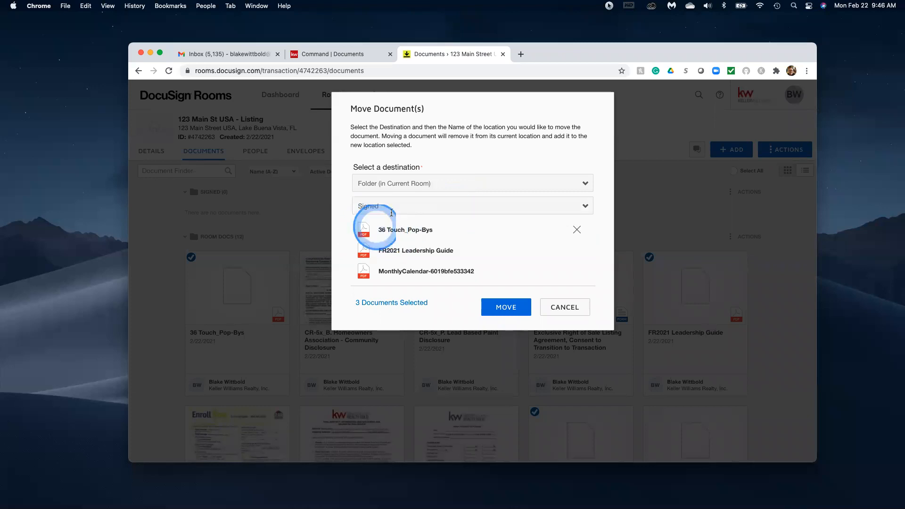
click(503, 306)
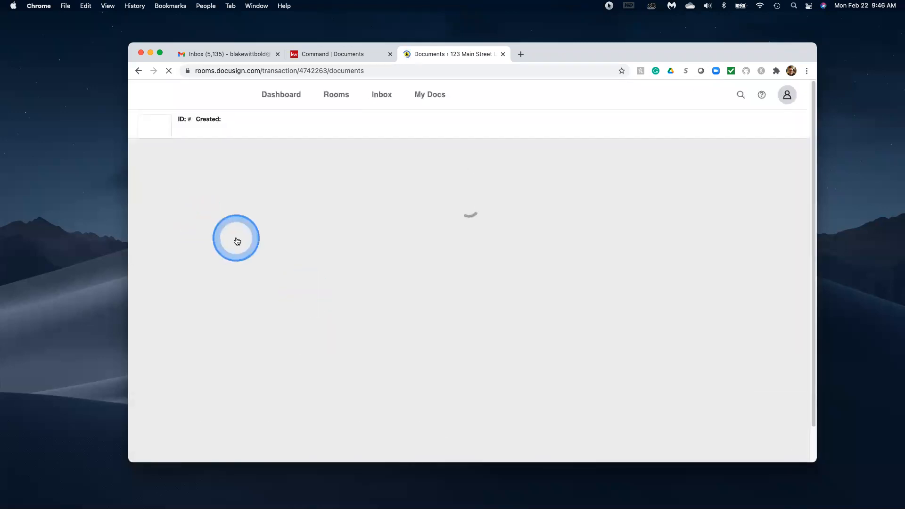
click(227, 240)
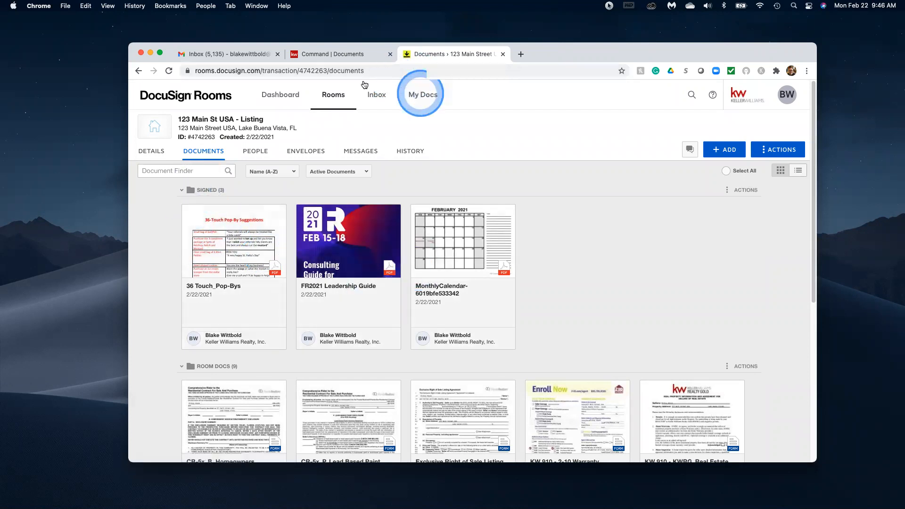
Assign MonthlyCalendar-6019bfe533342.pdf from the DocuSign Signed folder to Exclusive Listing Agreement.
click(334, 56)
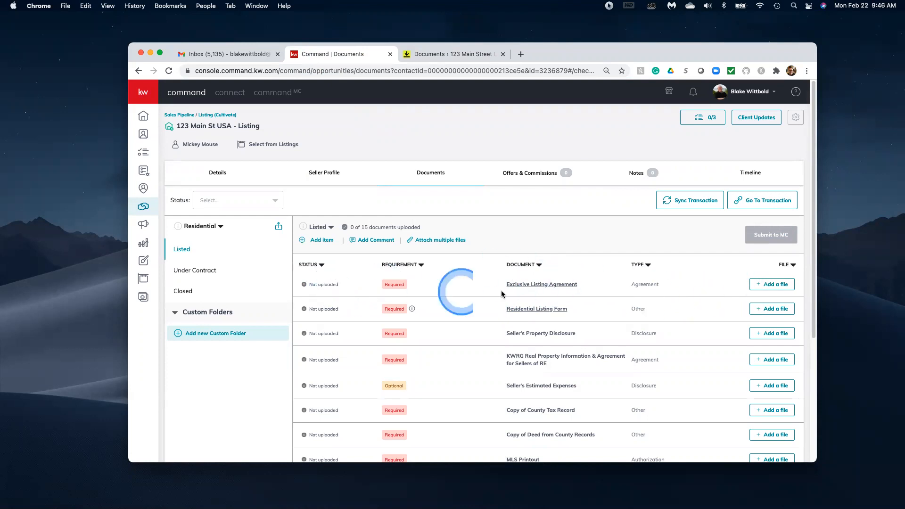
click(774, 285)
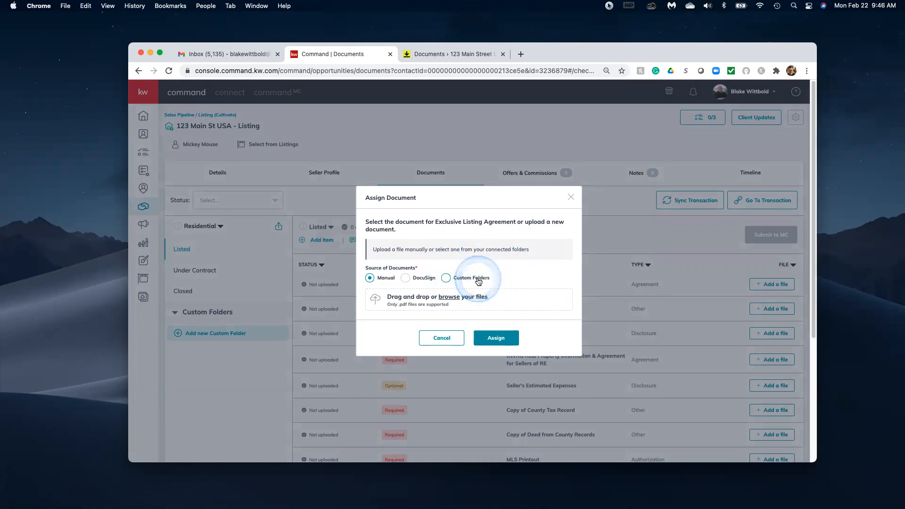
click(403, 279)
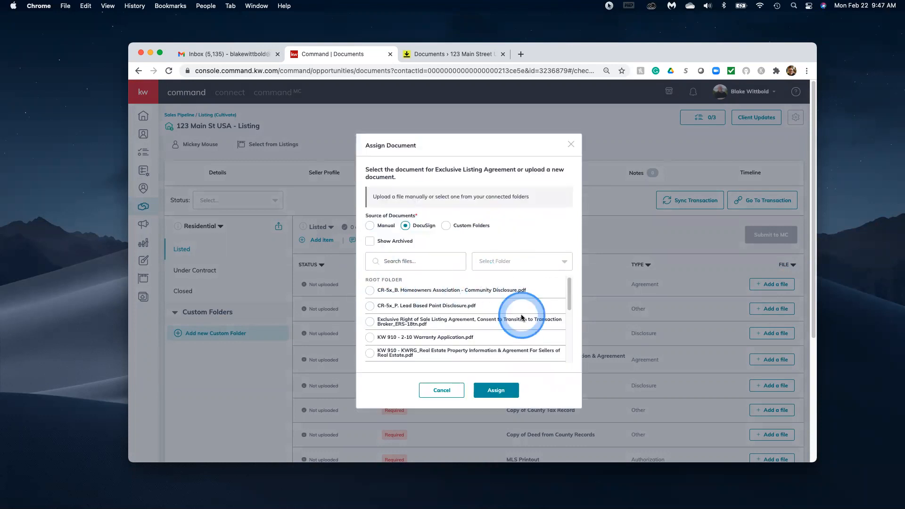
scroll(521, 318, down, 4)
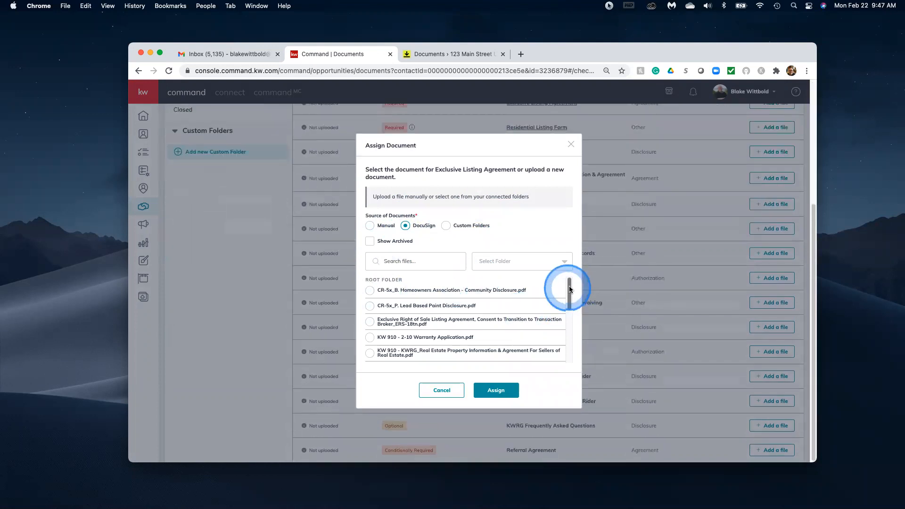
mouse_move(569, 293)
mouse_down()
mouse_move(567, 333)
mouse_move(560, 335)
mouse_move(562, 282)
mouse_up()
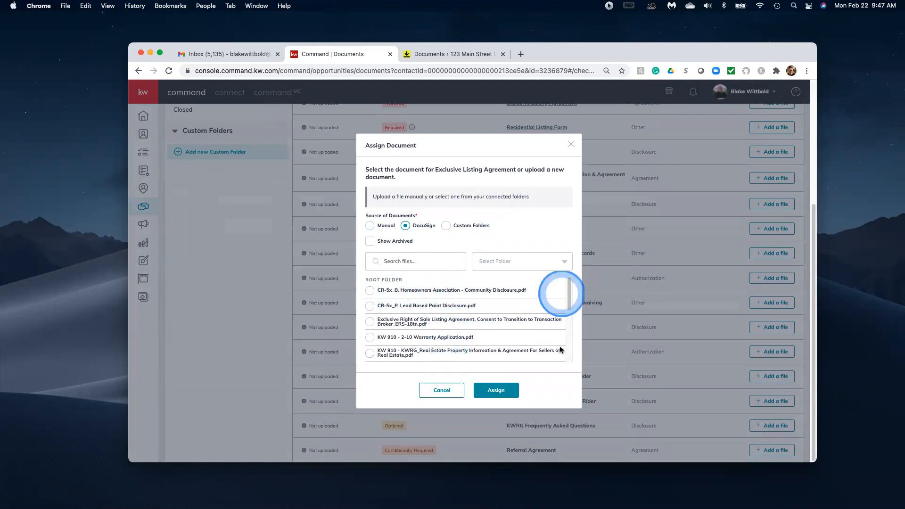
mouse_move(568, 294)
mouse_down()
mouse_move(567, 306)
mouse_move(563, 285)
mouse_up()
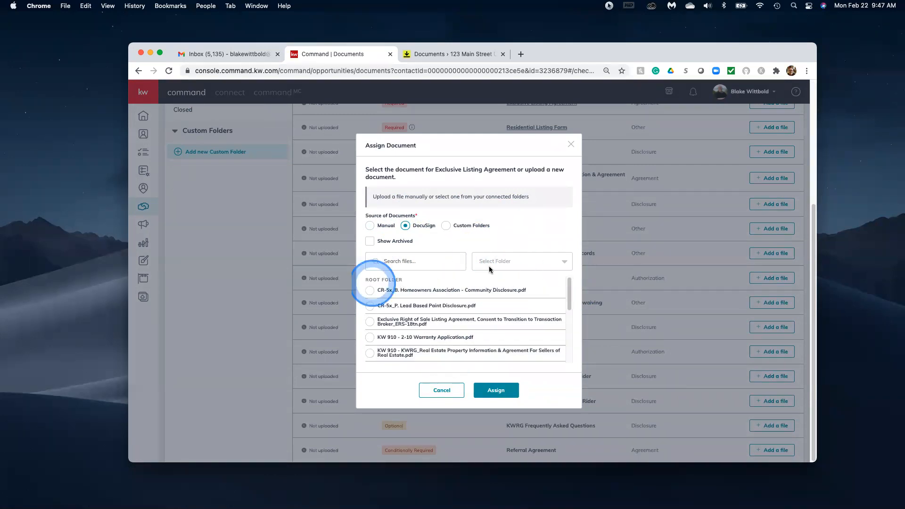
click(554, 262)
click(492, 297)
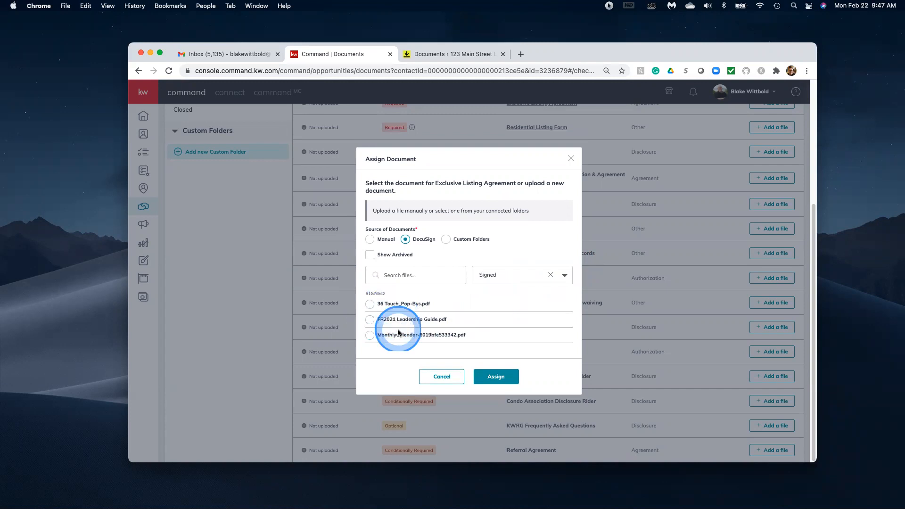
click(370, 336)
click(503, 374)
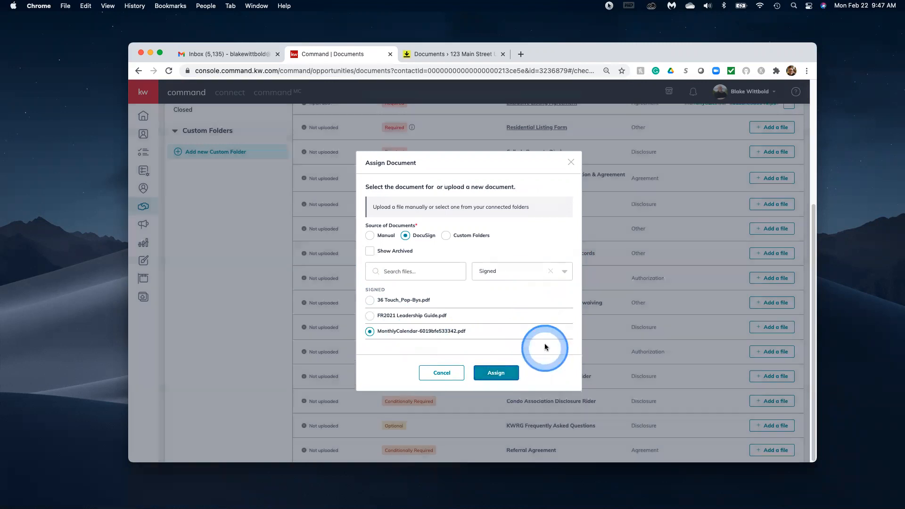
scroll(582, 230, up, 4)
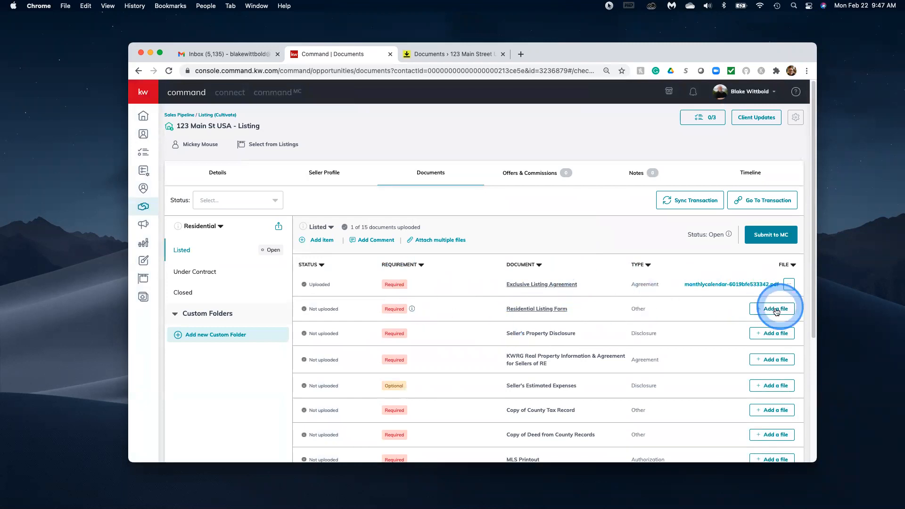
click(749, 311)
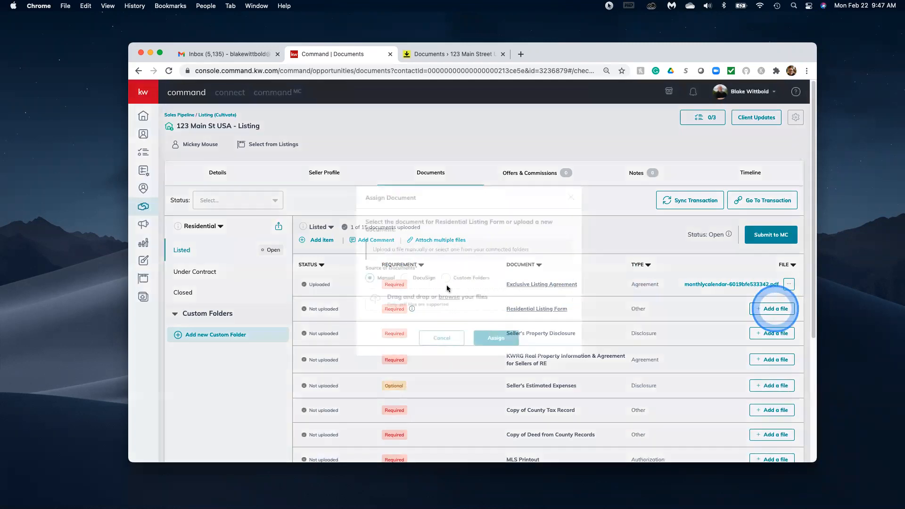
Assign FR2021 Leadership Guide.pdf from the DocuSign Signed folder to the Residential Listing Form.
click(406, 273)
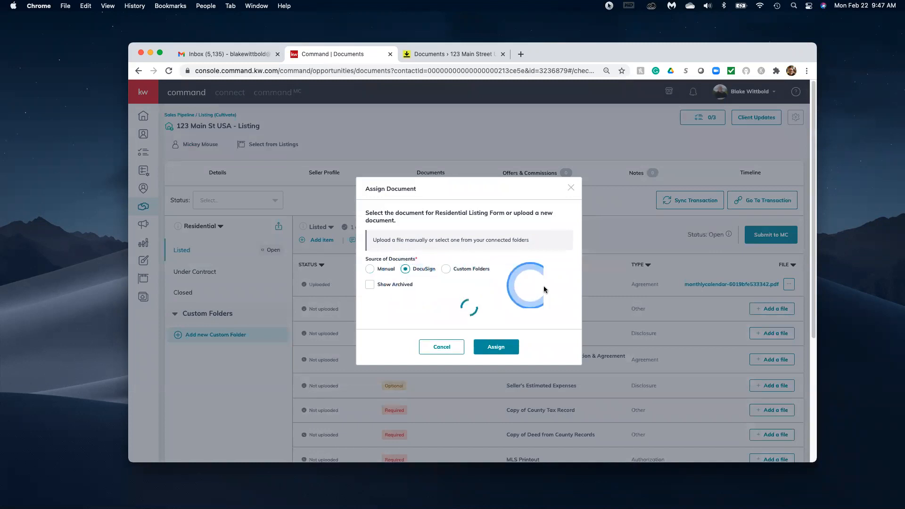
click(544, 266)
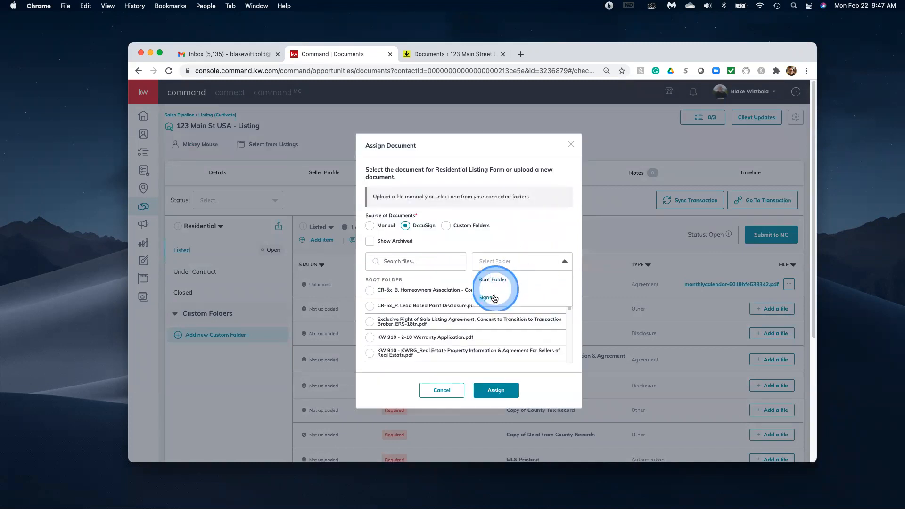
click(524, 292)
click(369, 321)
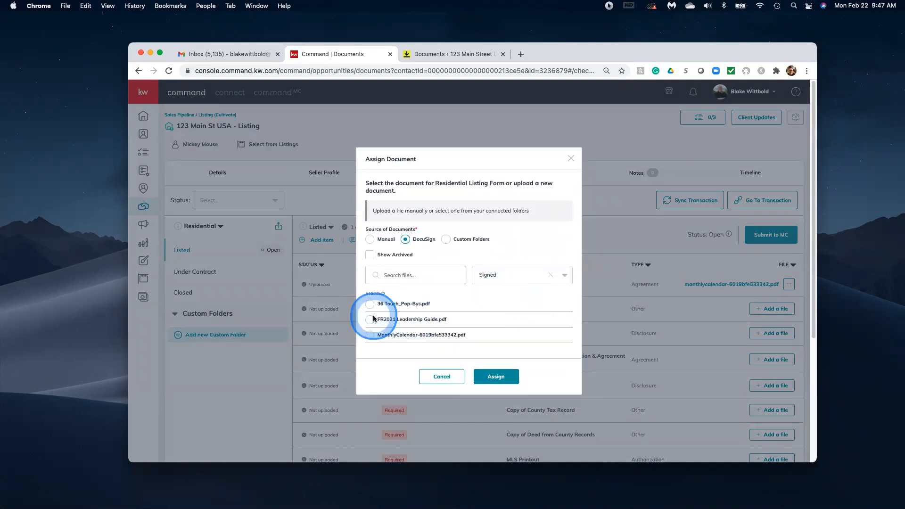
click(510, 375)
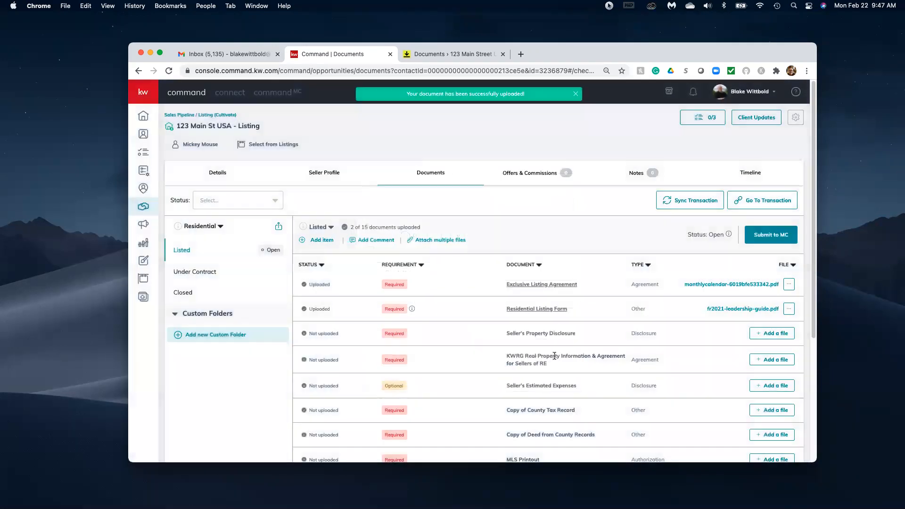
click(556, 356)
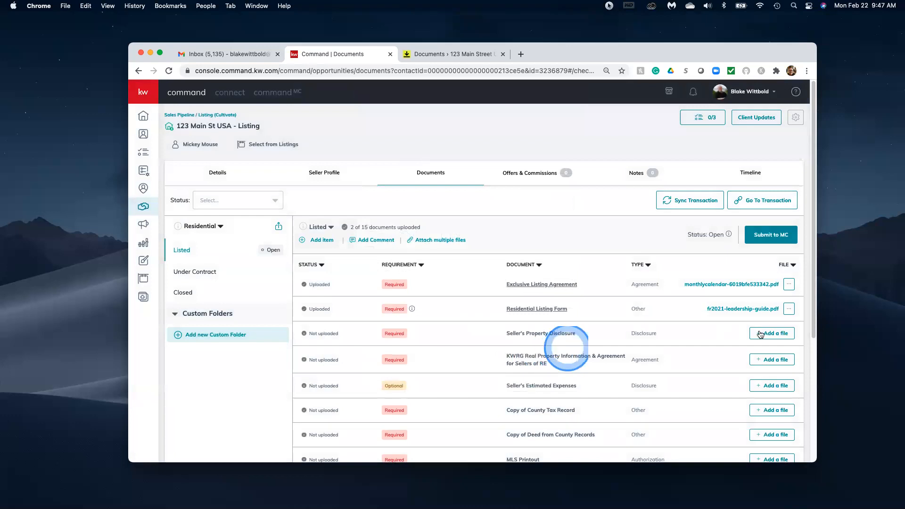
Assign 36 Touch_Pop-Bys.pdf from the Signed folder to Seller's Property Disclosure.
click(762, 333)
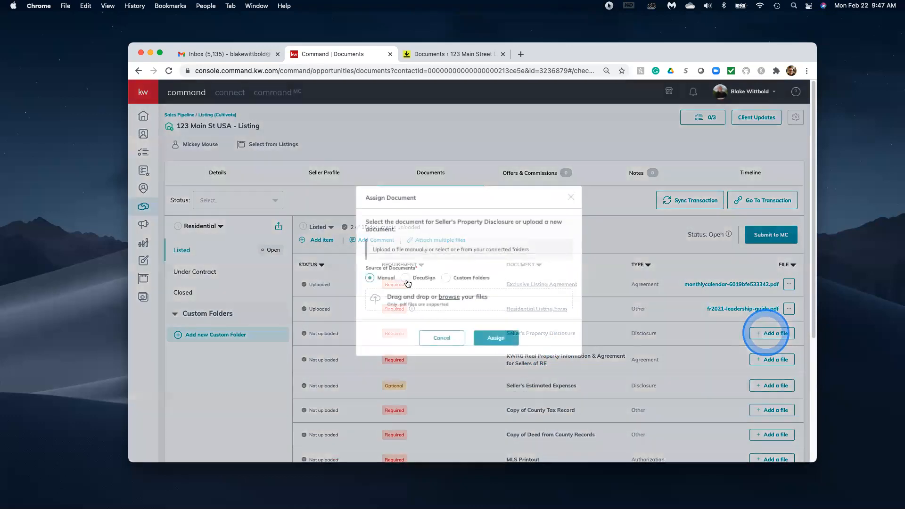
click(429, 278)
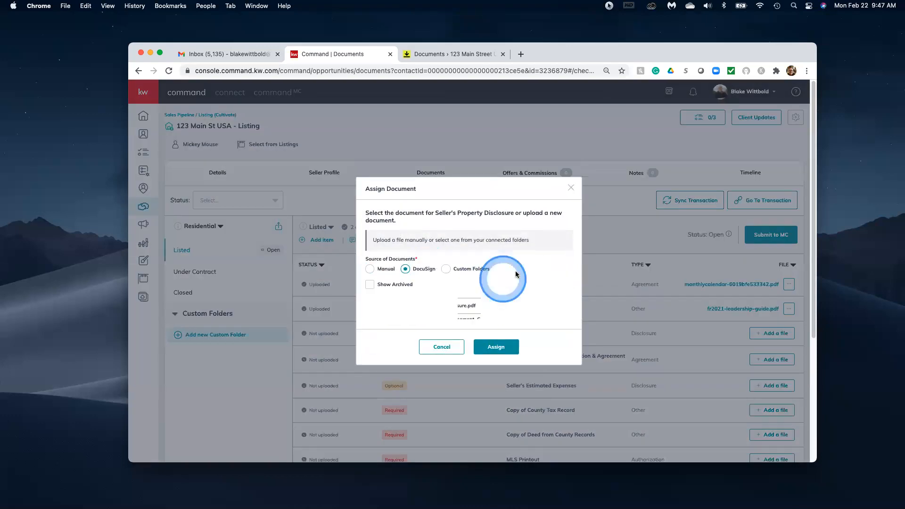
click(532, 262)
click(495, 297)
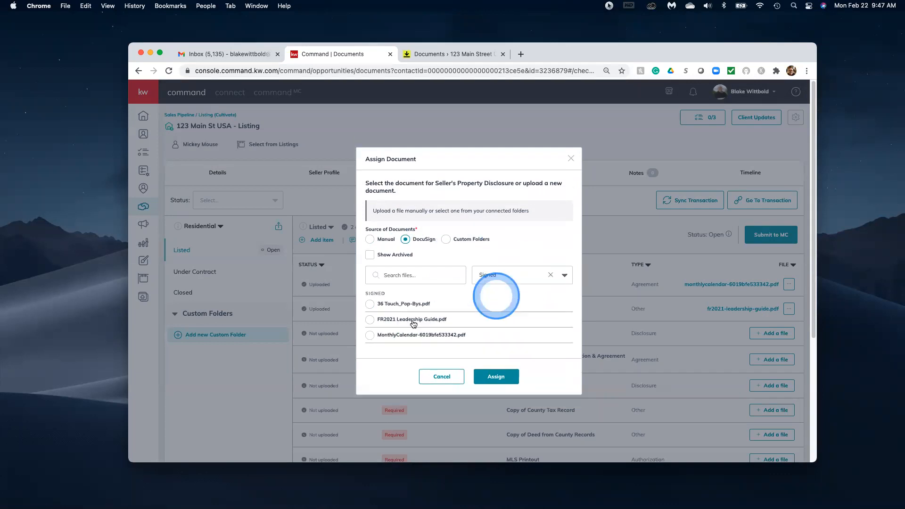
click(369, 304)
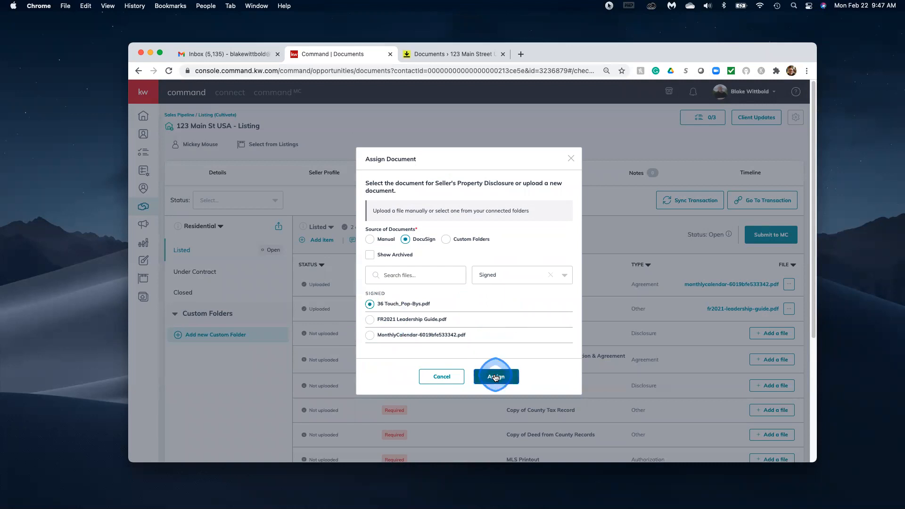
click(495, 377)
click(495, 377)
click(764, 361)
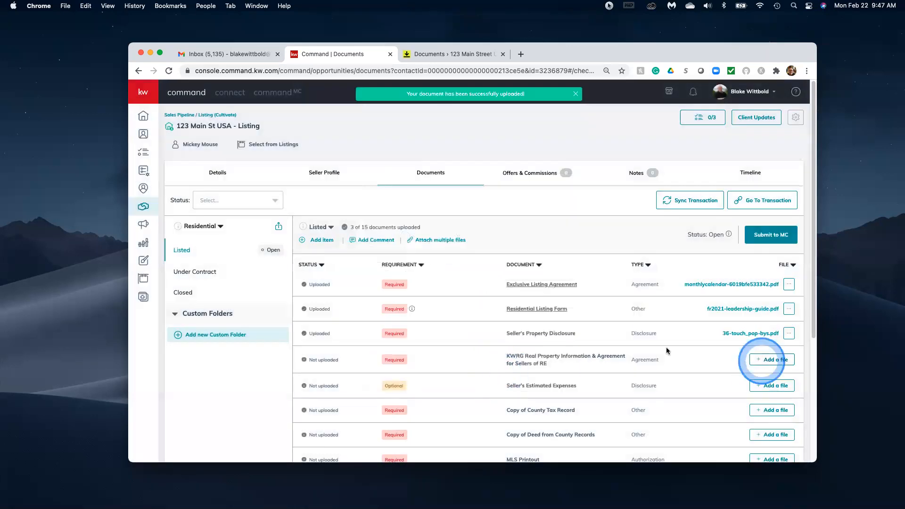
click(697, 332)
scroll(660, 345, down, 5)
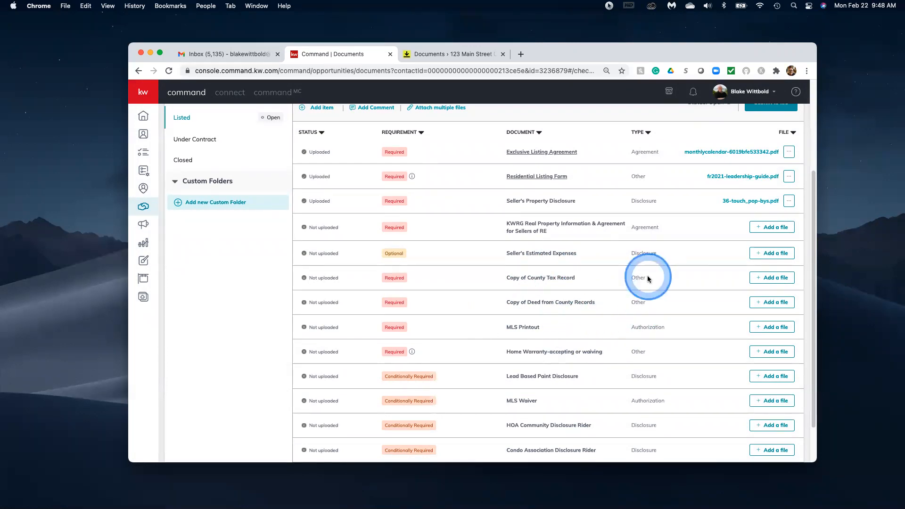
scroll(647, 278, up, 2)
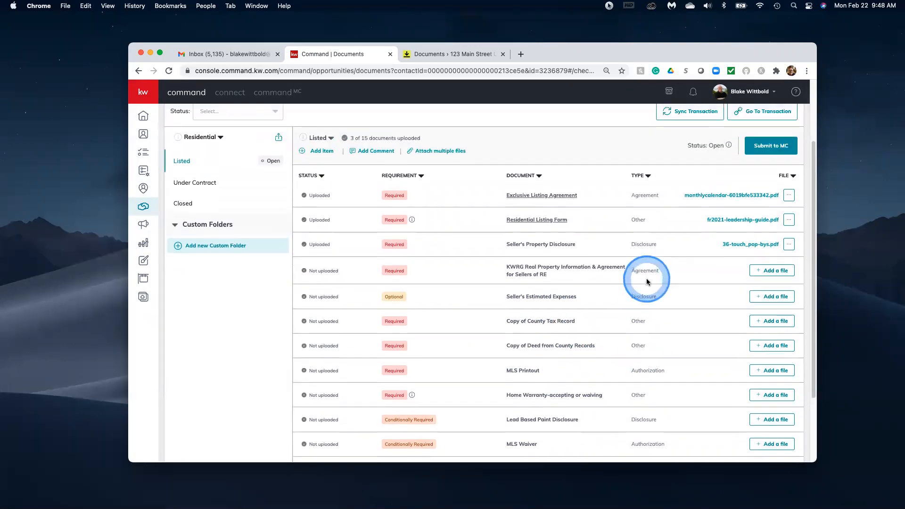
scroll(646, 278, up, 1)
scroll(634, 297, down, 3)
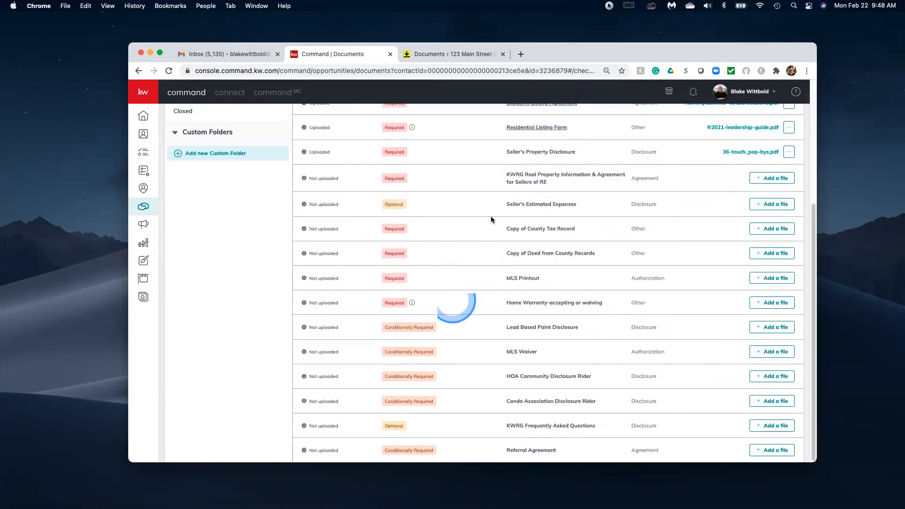
scroll(654, 225, up, 1)
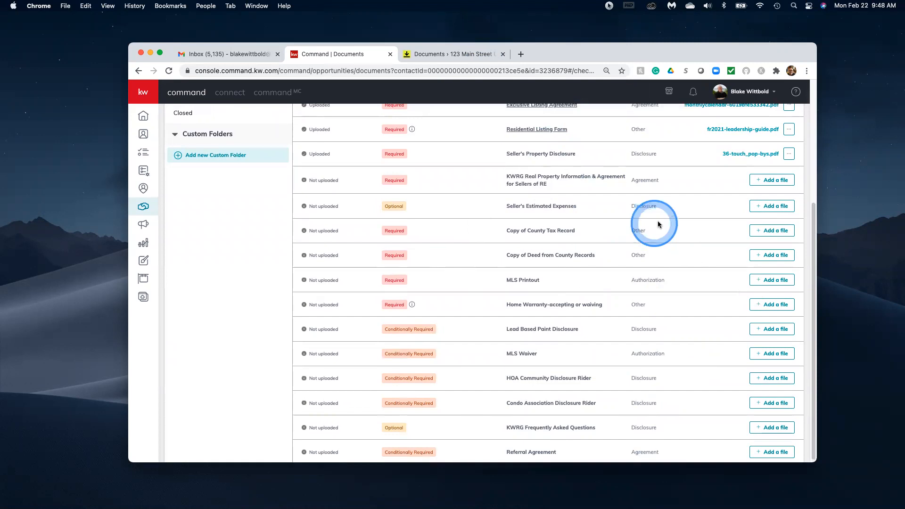
scroll(657, 221, up, 5)
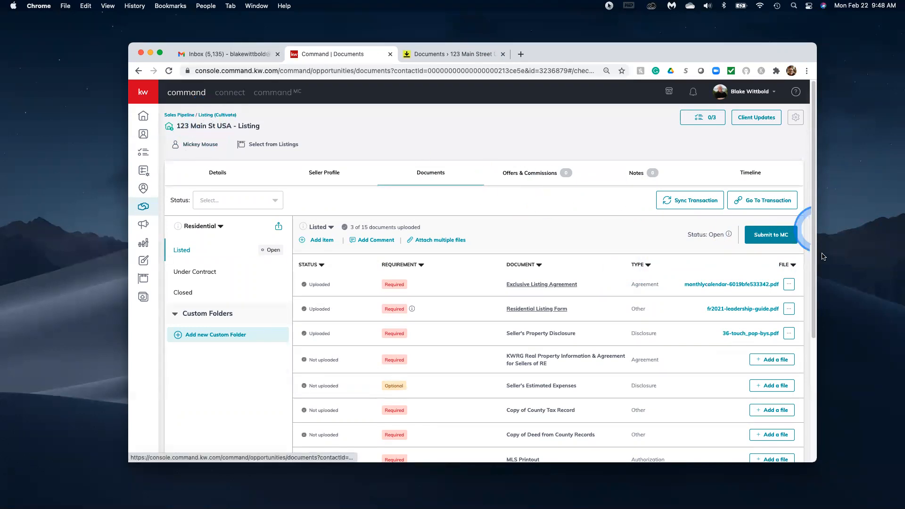
Submit the Listed checklist to MC and confirm the review submission.
click(767, 238)
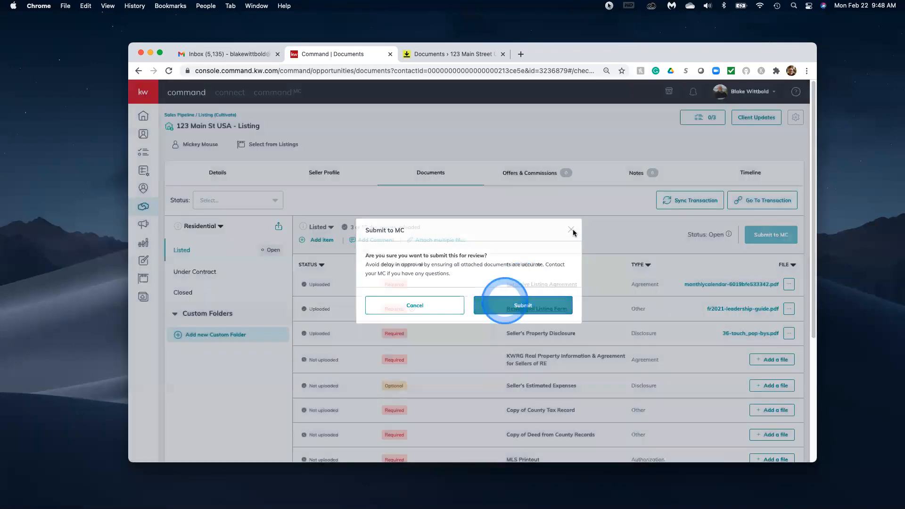
click(523, 304)
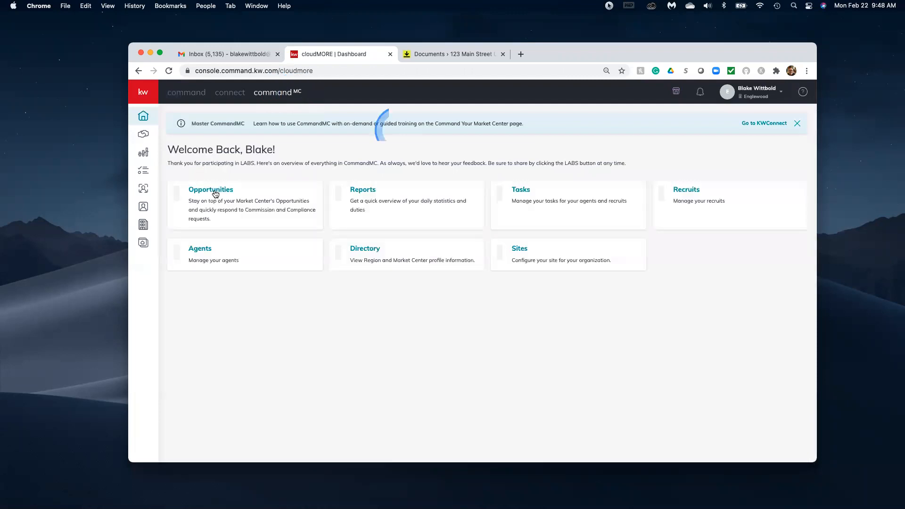
From the market centre's Opportunities Compliance Requests, open 123 Main St USA - Listing for review.
click(216, 193)
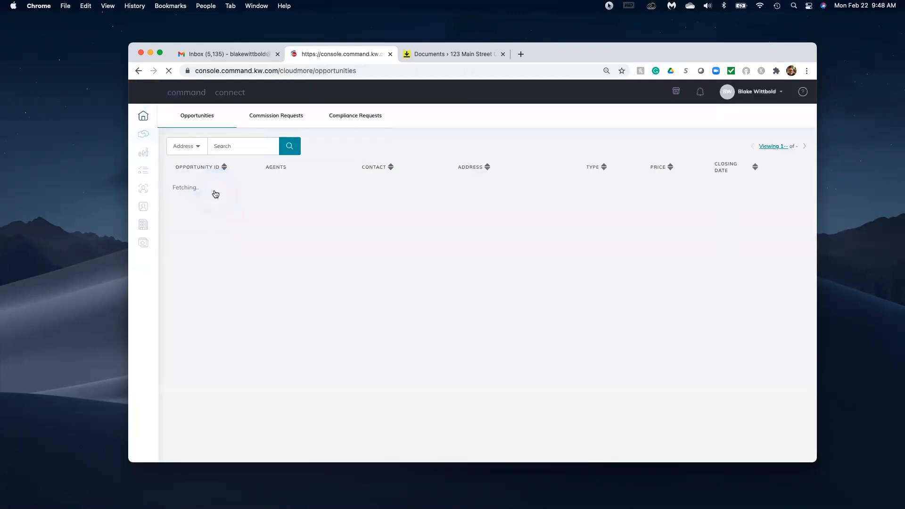
click(240, 193)
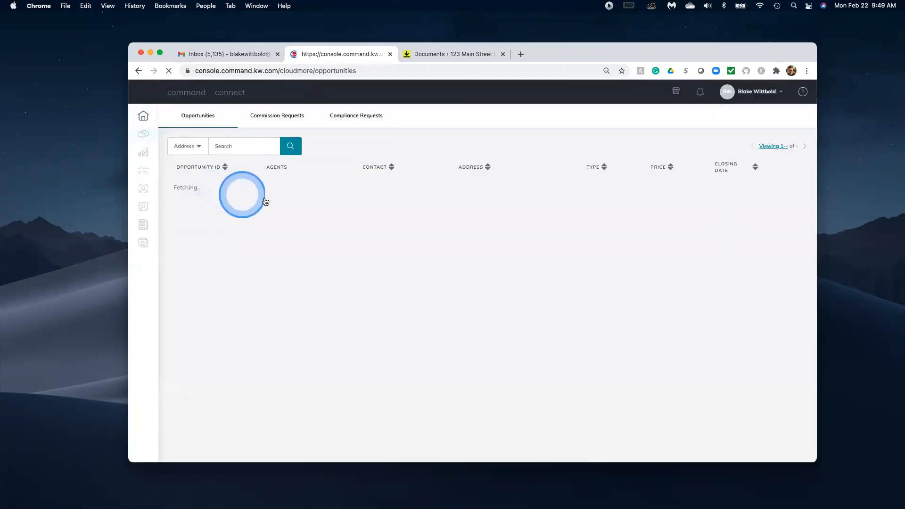
click(367, 179)
click(344, 116)
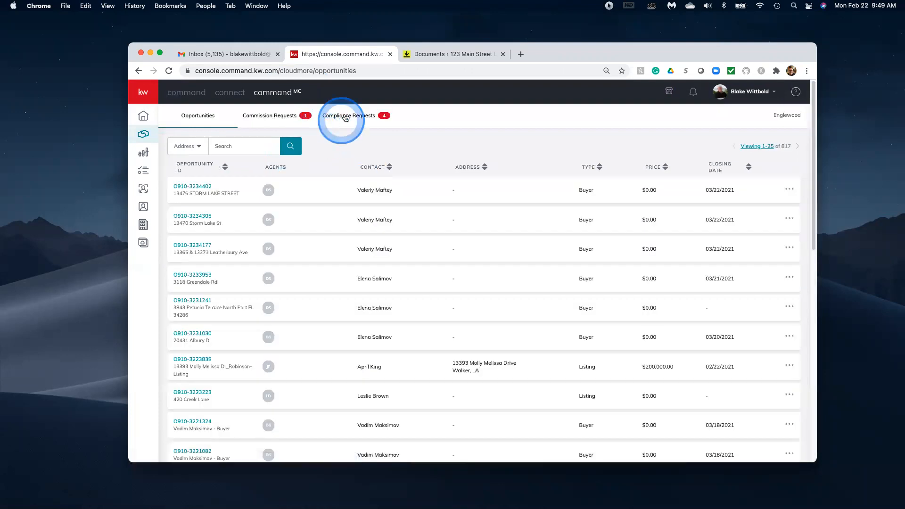
scroll(528, 335, down, 5)
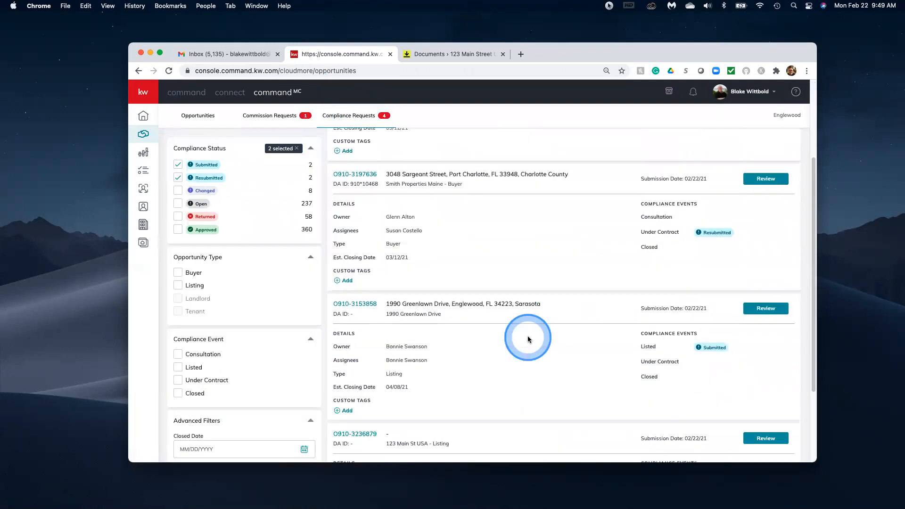
click(762, 326)
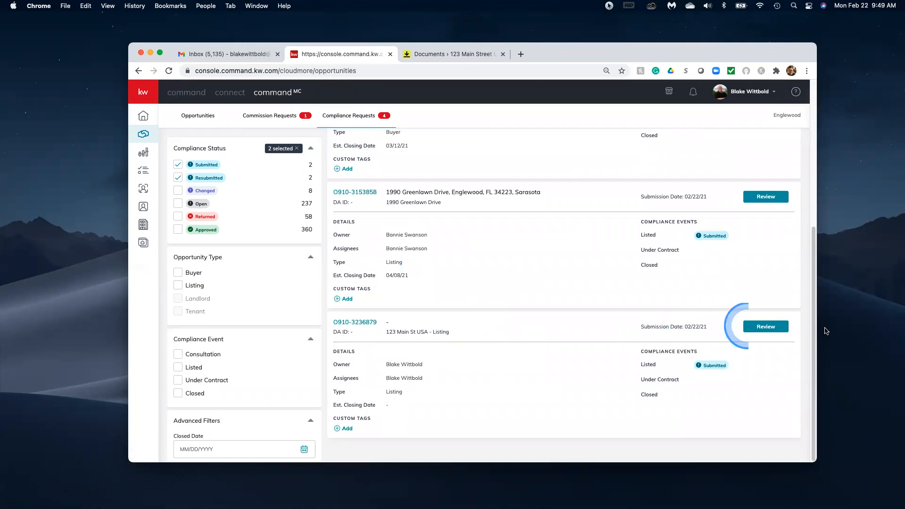
click(762, 326)
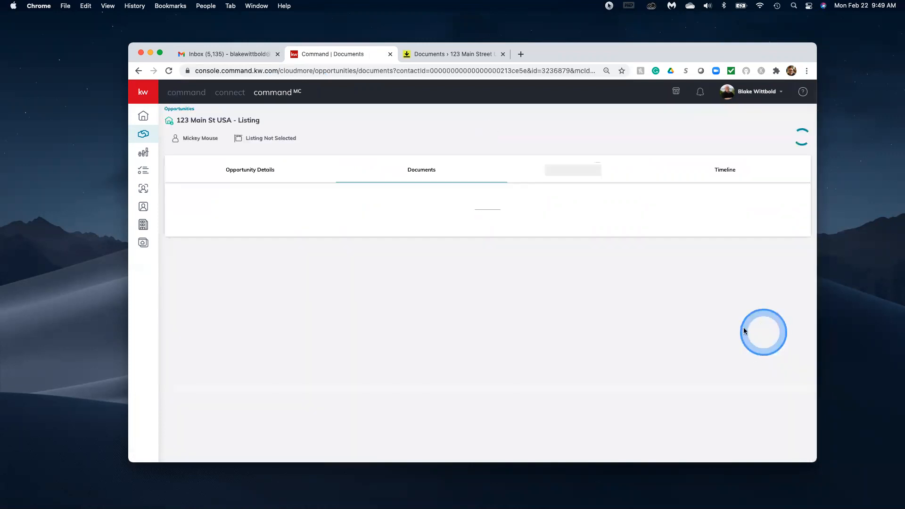
Review only the New documents of the Listed checklist, starting with the MonthlyCalendar file.
click(546, 298)
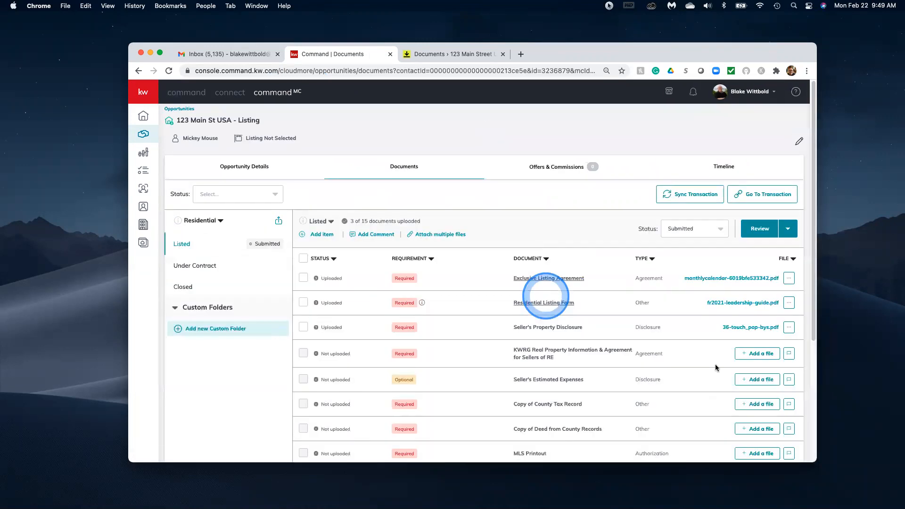
scroll(676, 293, down, 4)
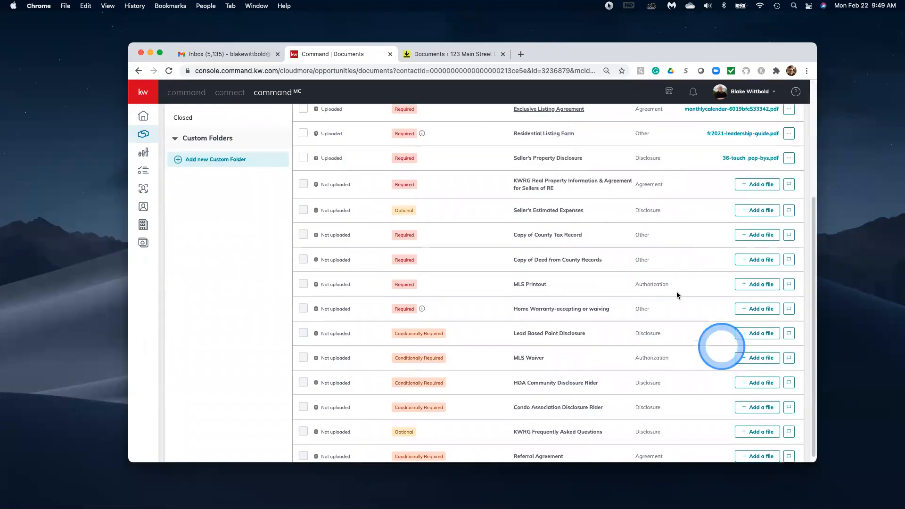
scroll(676, 293, up, 4)
click(787, 228)
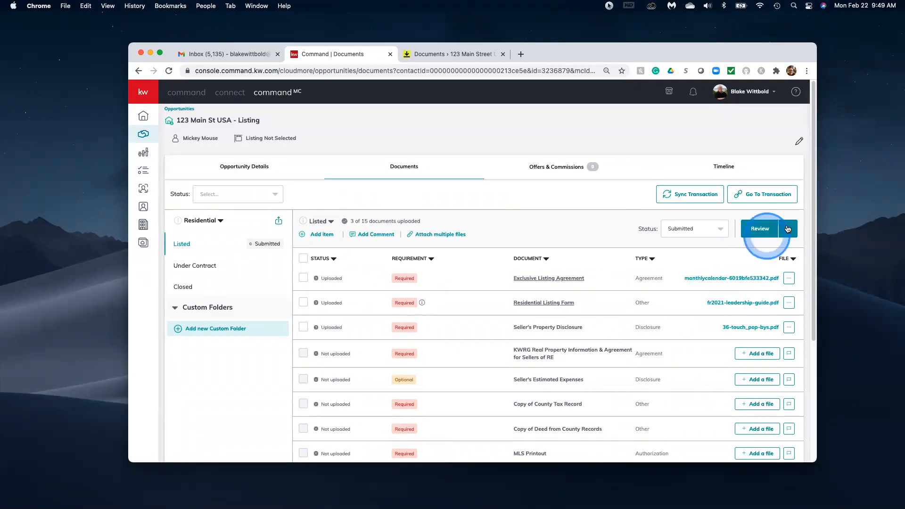
click(760, 265)
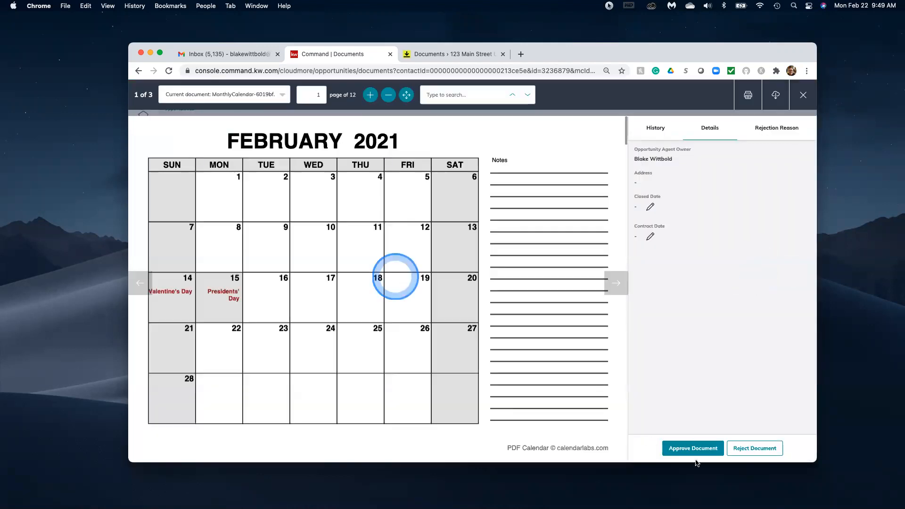
Approve the calendar PDF, the leadership guide and 36 Touch_Pop-Bys.pdf in turn.
scroll(397, 278, down, 5)
click(694, 452)
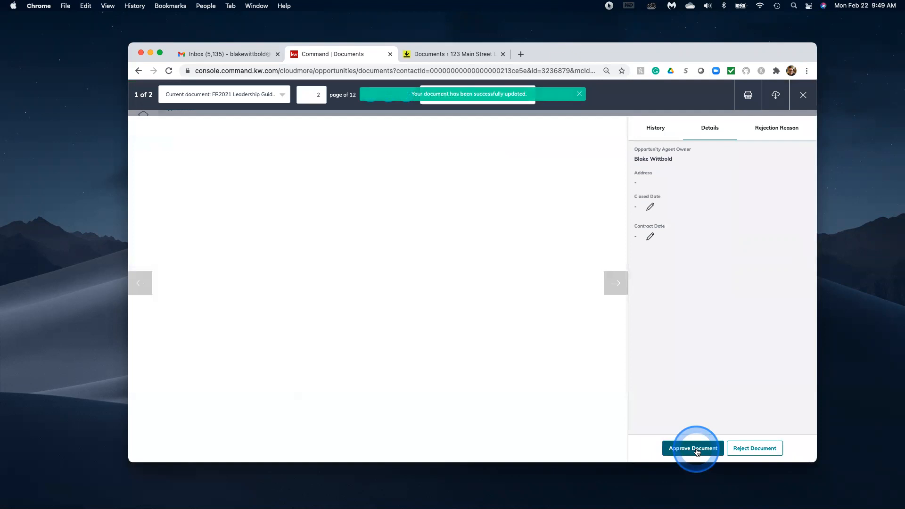
click(696, 452)
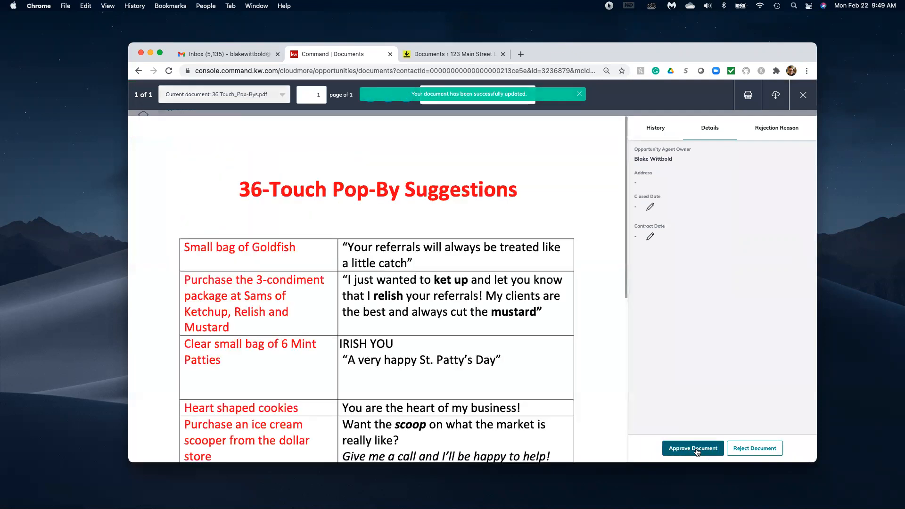
click(696, 451)
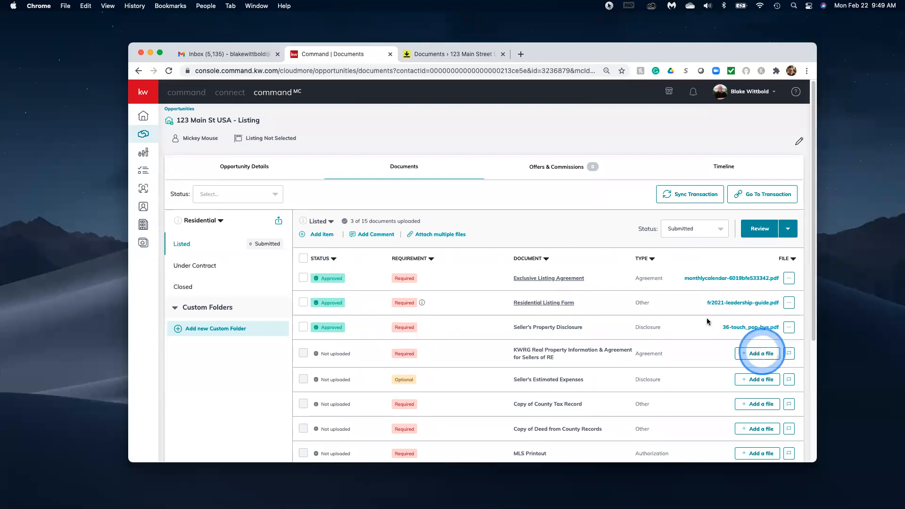
Mark the Listed checklist status Approved, then return to the agent's Command dashboard.
scroll(721, 286, down, 4)
scroll(721, 278, up, 4)
click(702, 229)
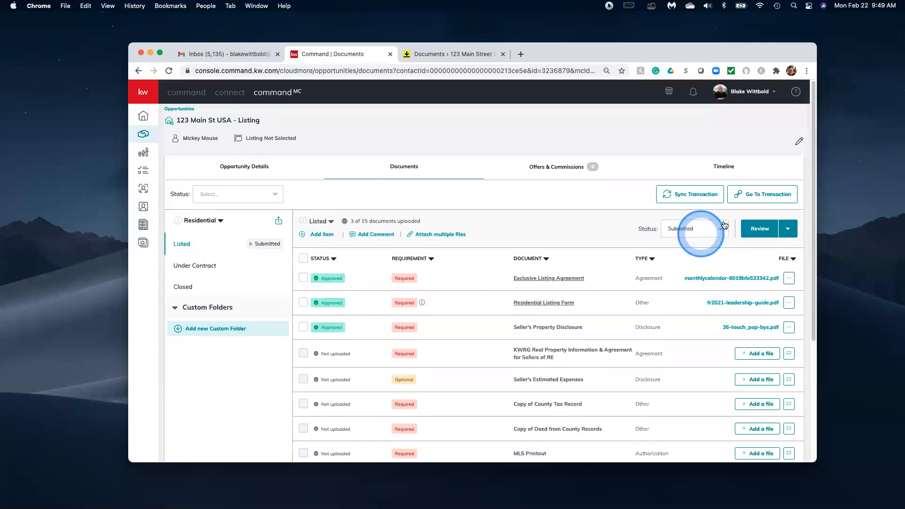
click(681, 300)
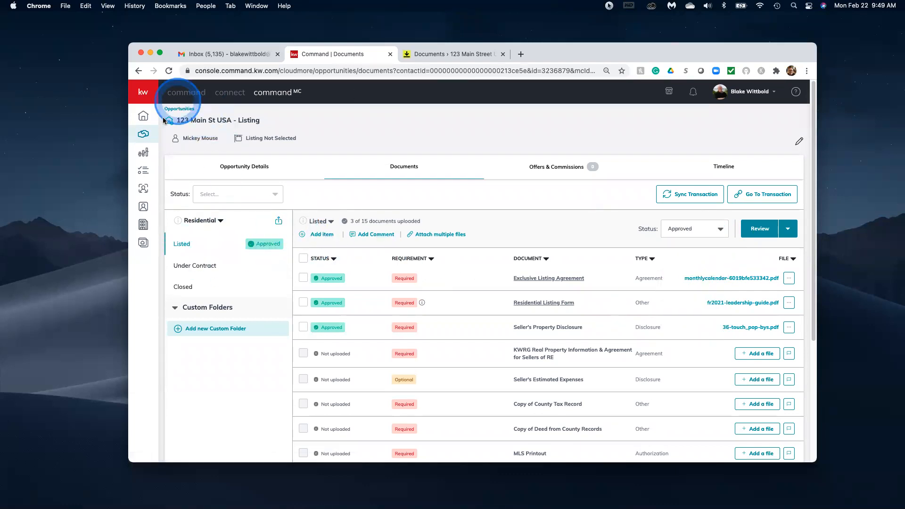
click(179, 108)
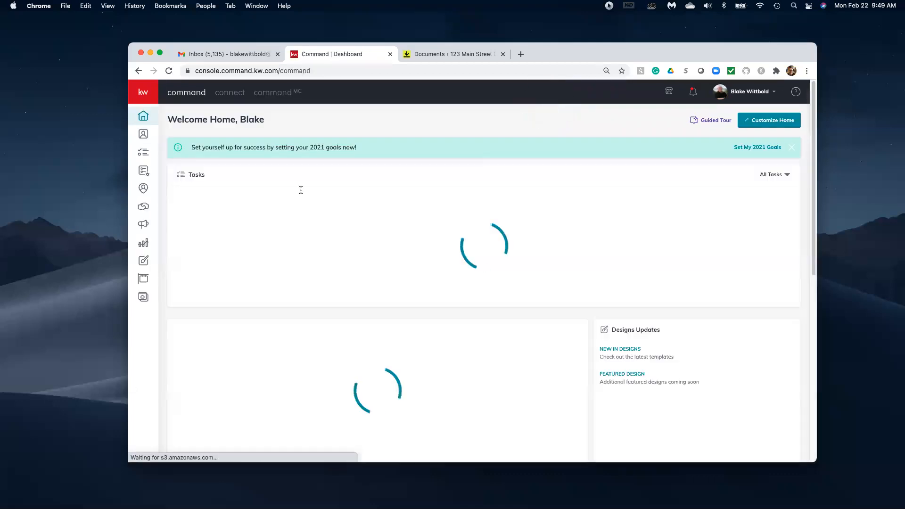
Open 123 Main St USA - Listing from the Cultivate-stage listings and view its Documents tab.
click(143, 207)
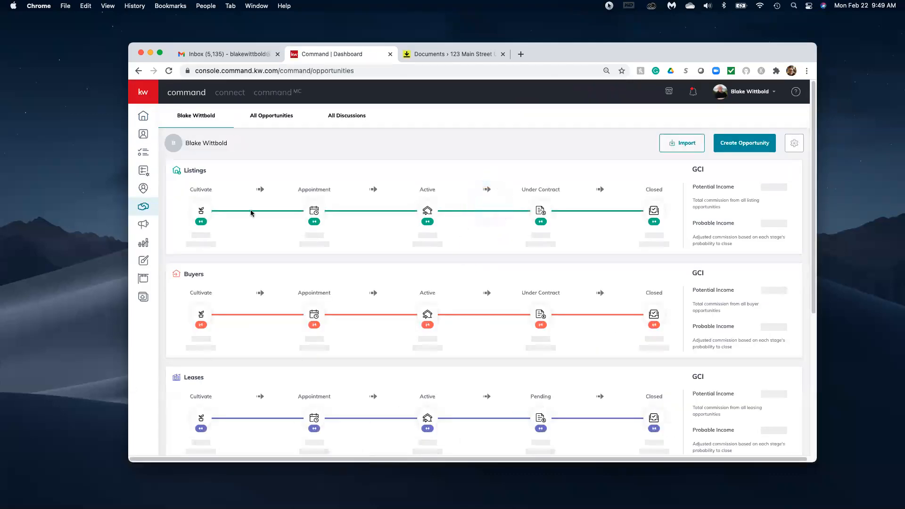
click(198, 216)
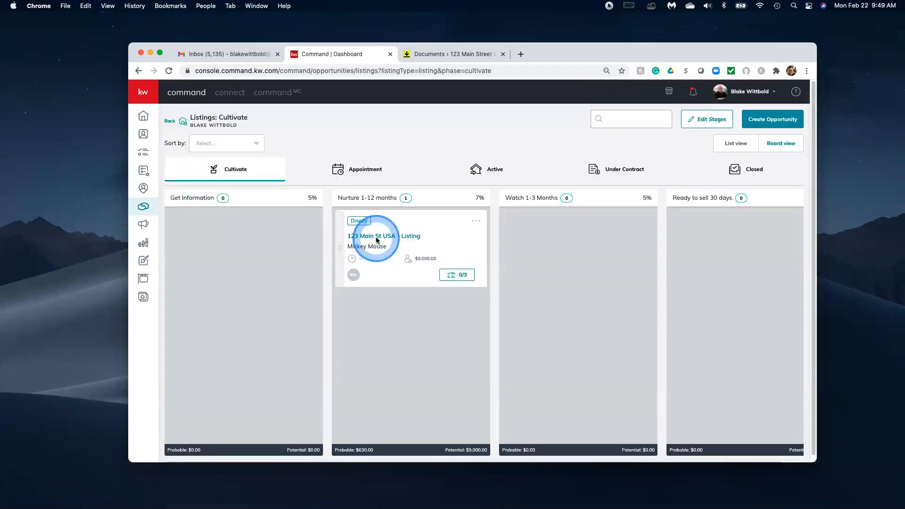
click(376, 236)
click(443, 177)
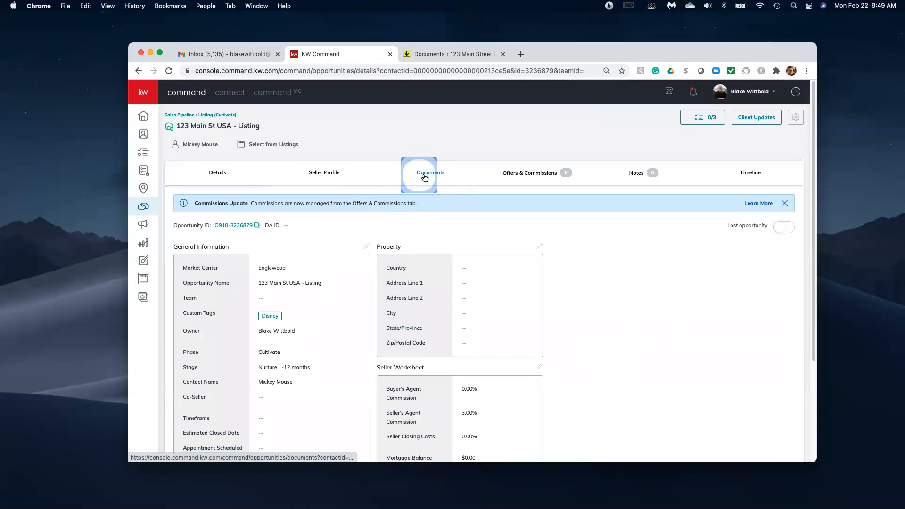
click(422, 176)
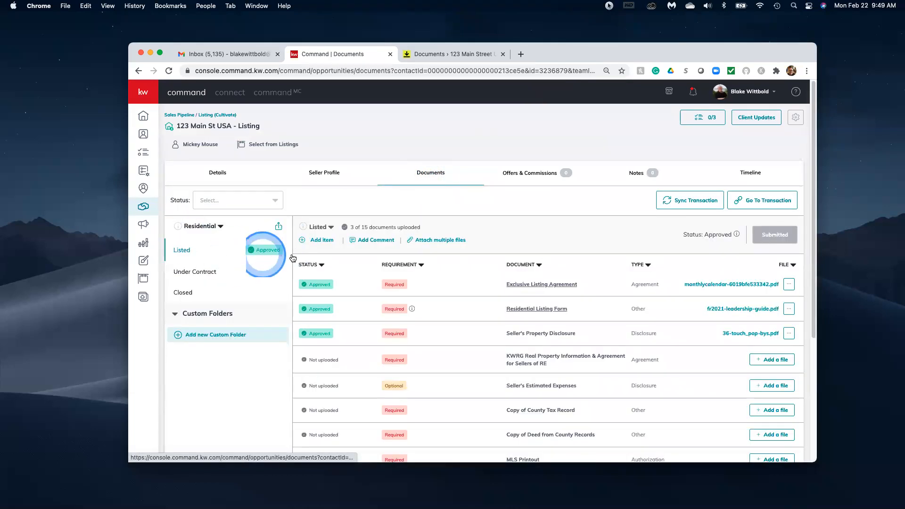
click(702, 304)
scroll(400, 215, down, 3)
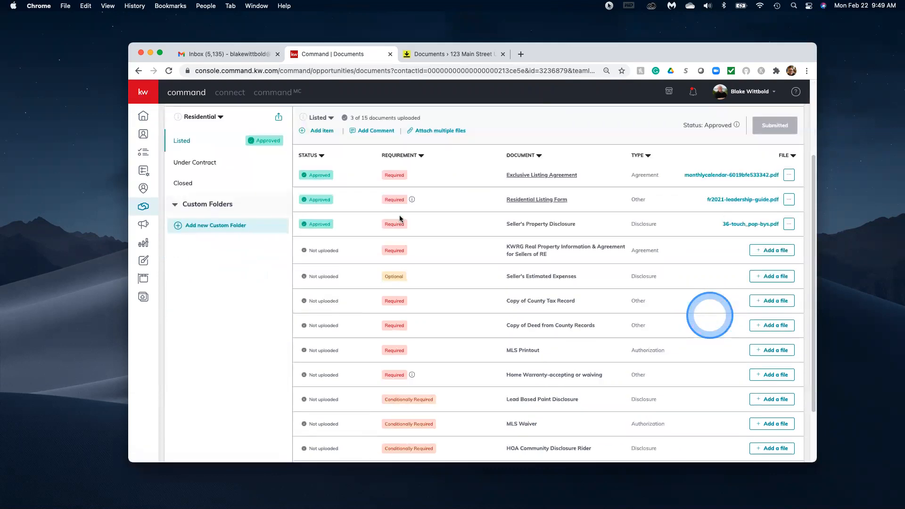
scroll(400, 215, up, 3)
click(186, 272)
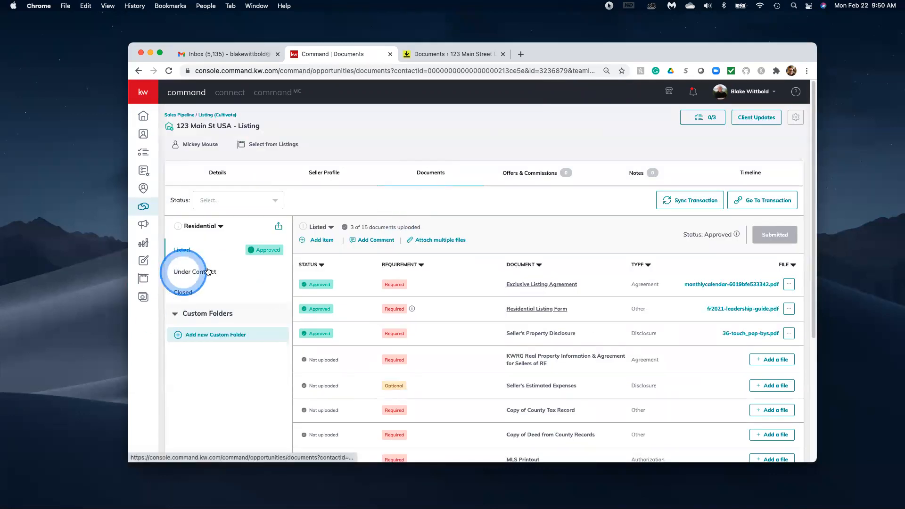
click(529, 355)
scroll(532, 351, down, 5)
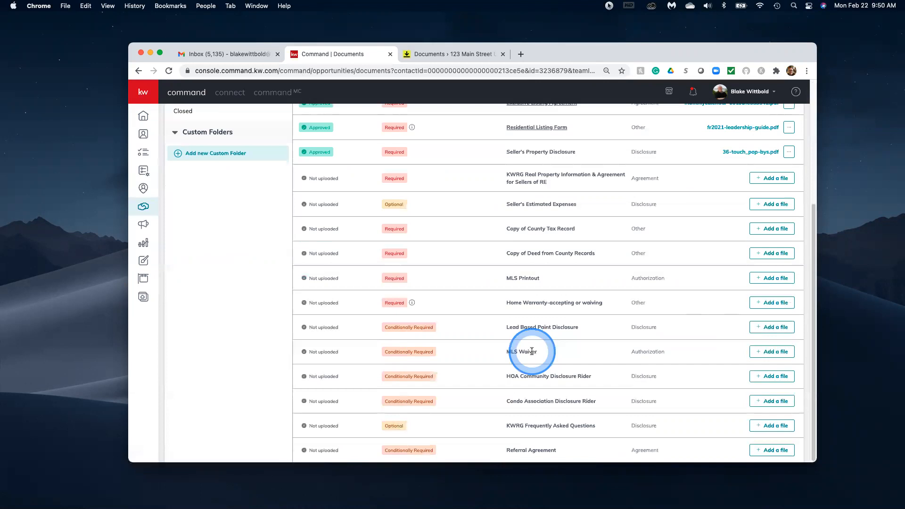
scroll(561, 192, up, 5)
click(208, 275)
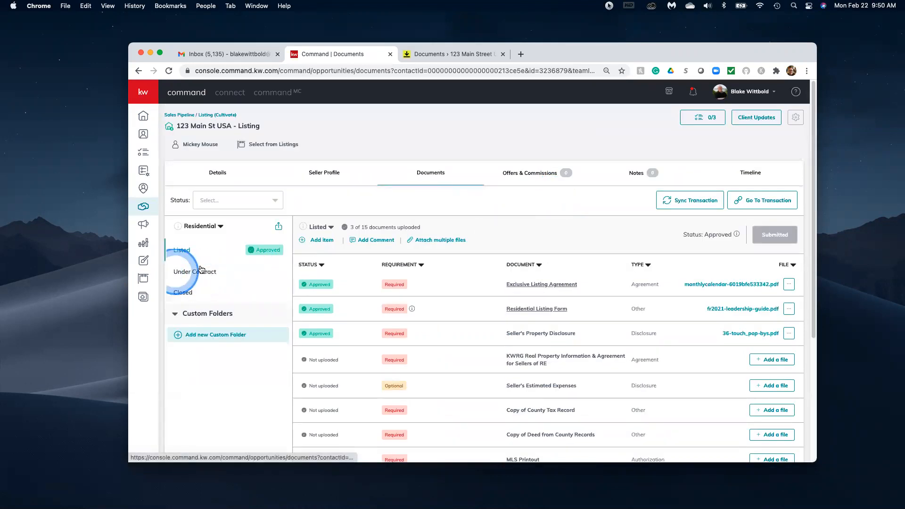
click(209, 274)
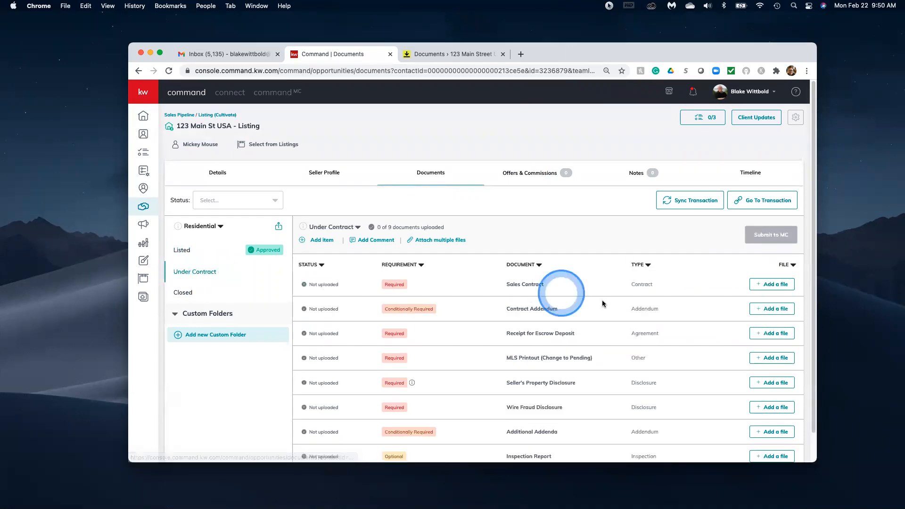
Start adding a file to the Sales Contract item of the Under Contract checklist.
scroll(601, 300, down, 1)
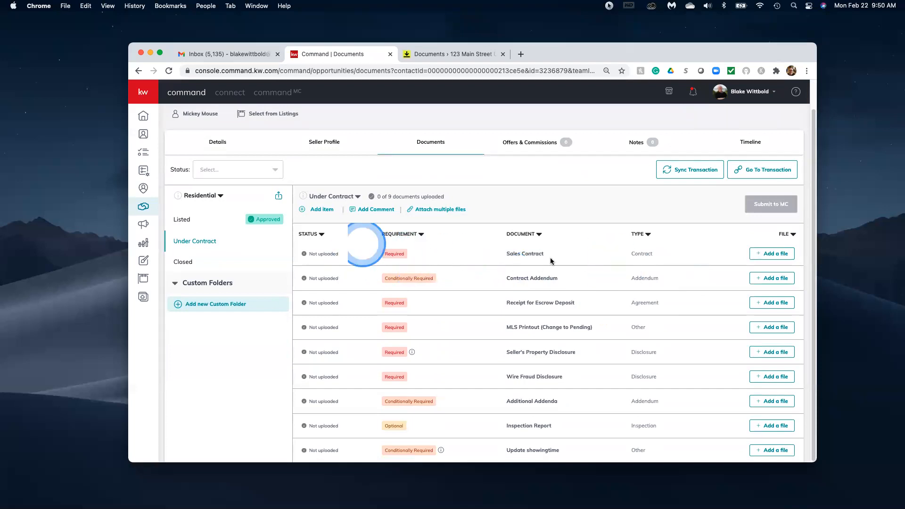
click(759, 255)
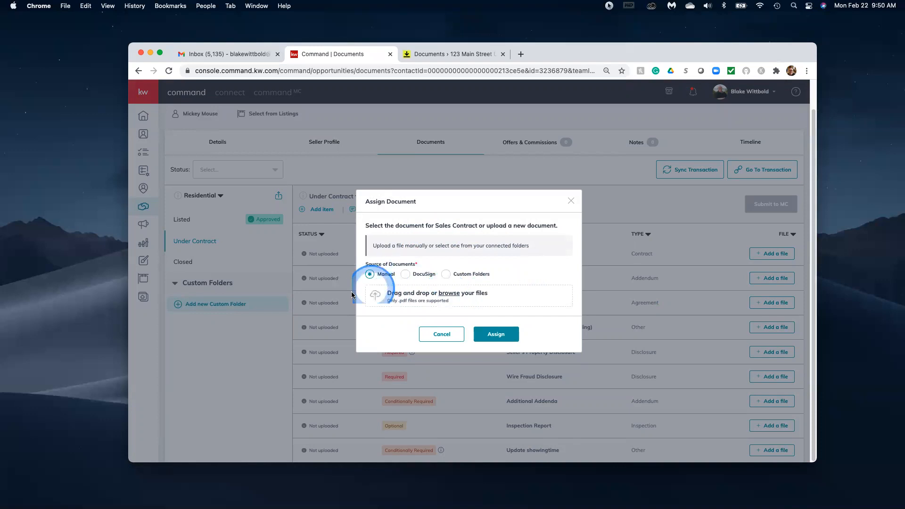
Upload Release and Cancellation of Contract_RC-4.pdf from Downloads and assign it as the Sales Contract.
click(449, 293)
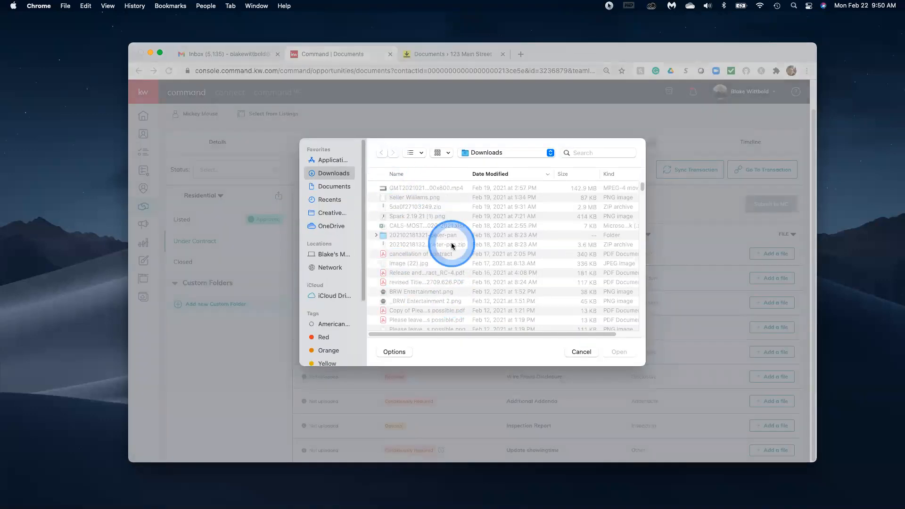
scroll(451, 244, down, 3)
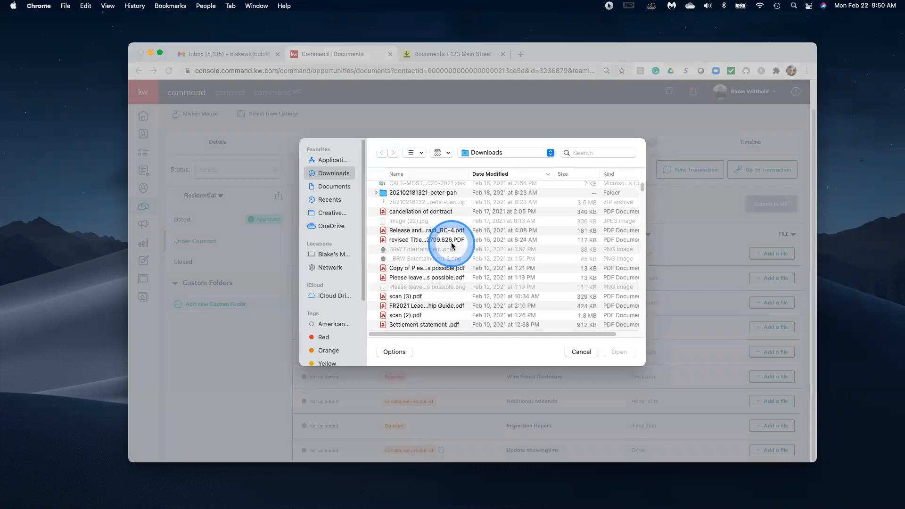
click(406, 230)
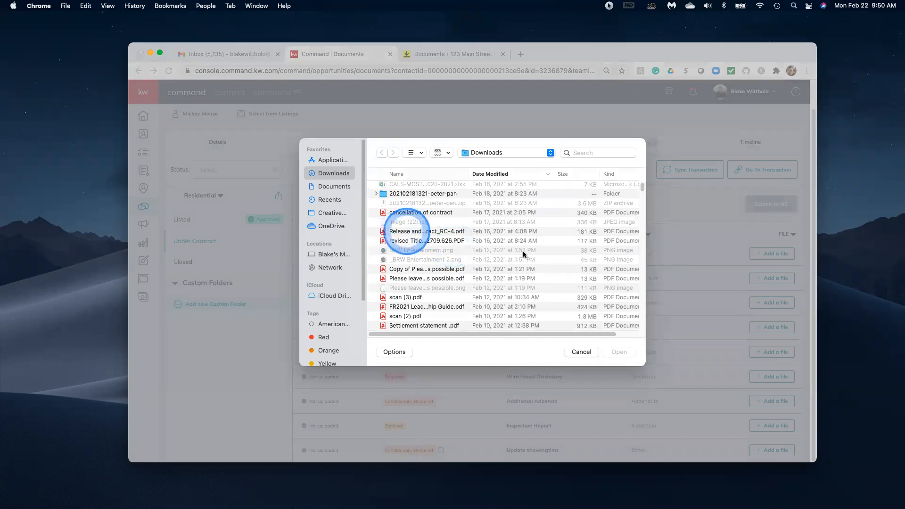
click(618, 352)
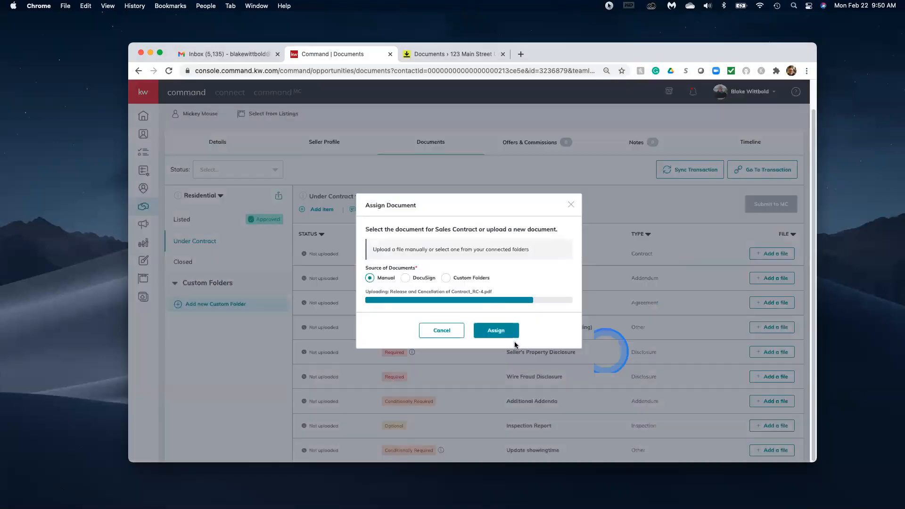
click(502, 335)
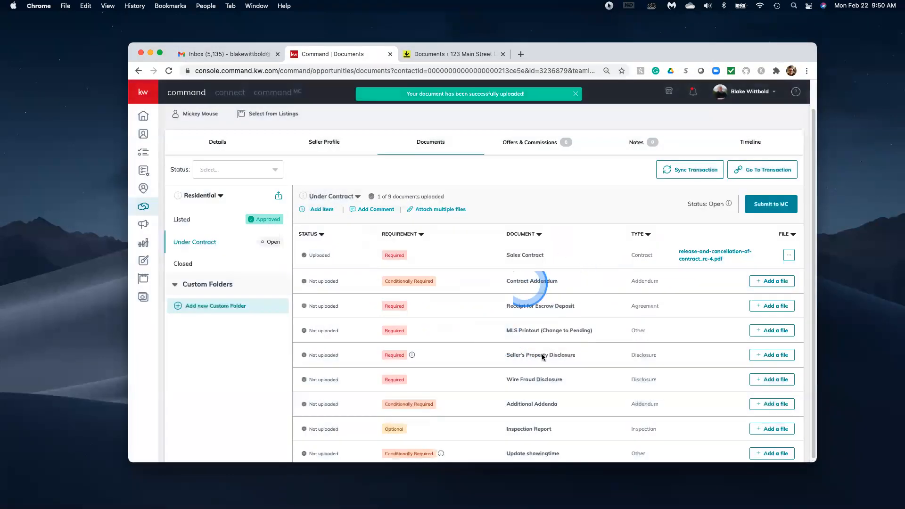
scroll(557, 349, down, 1)
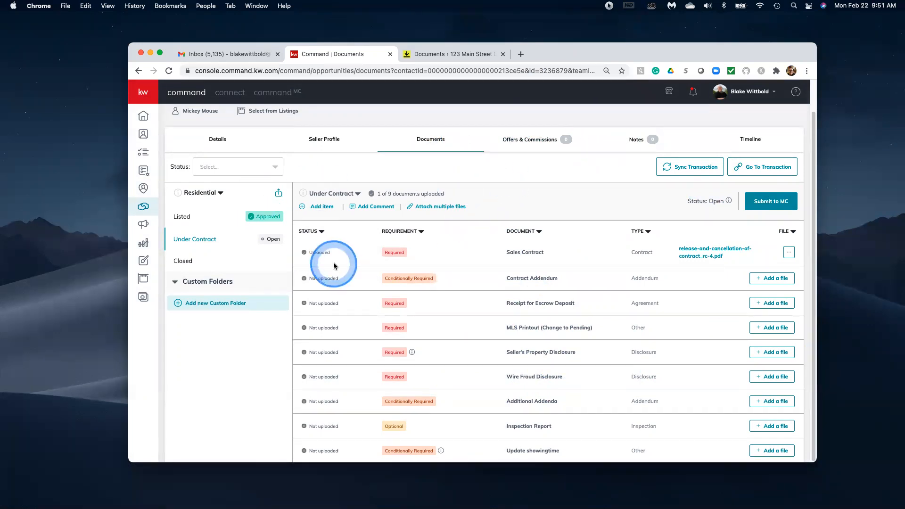
scroll(518, 273, up, 2)
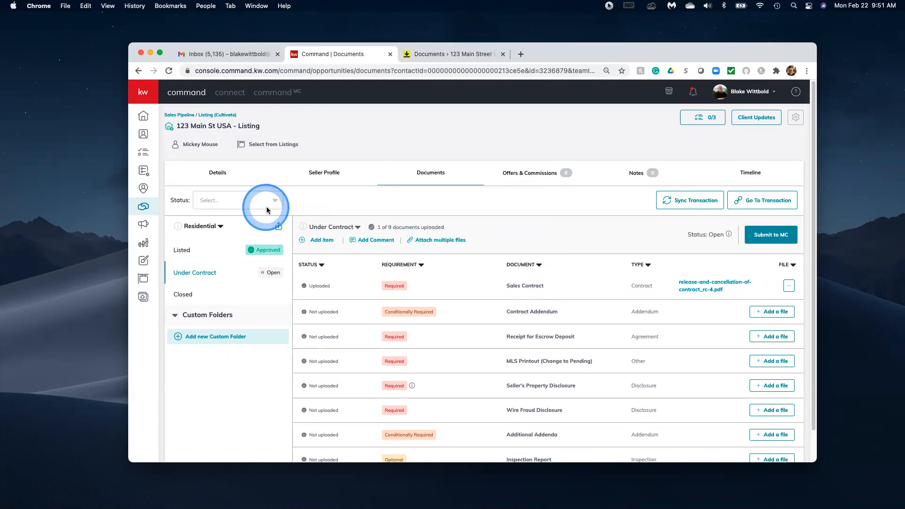
scroll(546, 325, down, 1)
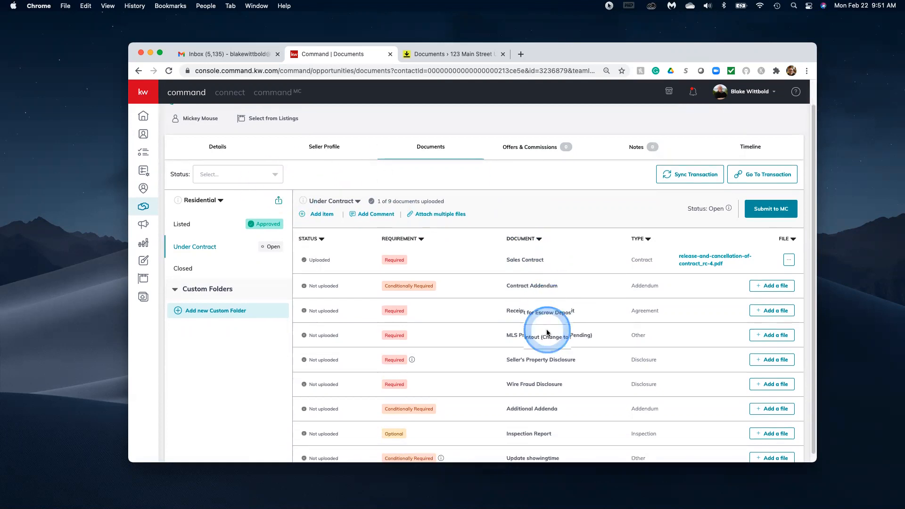